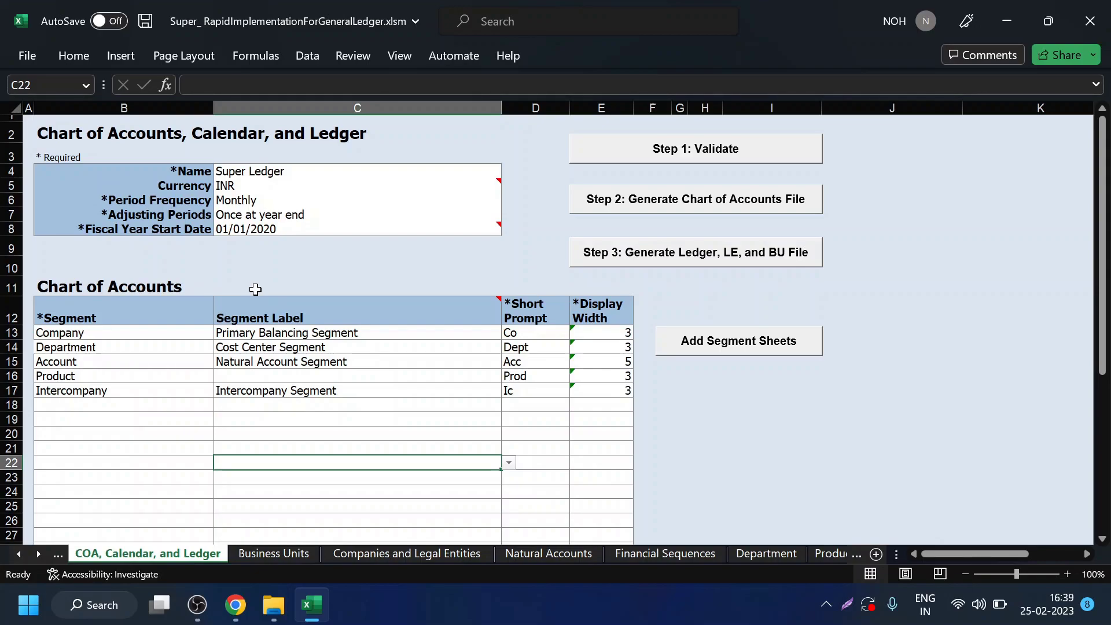
Review the segments listed in the Chart of Accounts table, from Company through Intercompany.
mouse_move(330, 240)
mouse_move(300, 230)
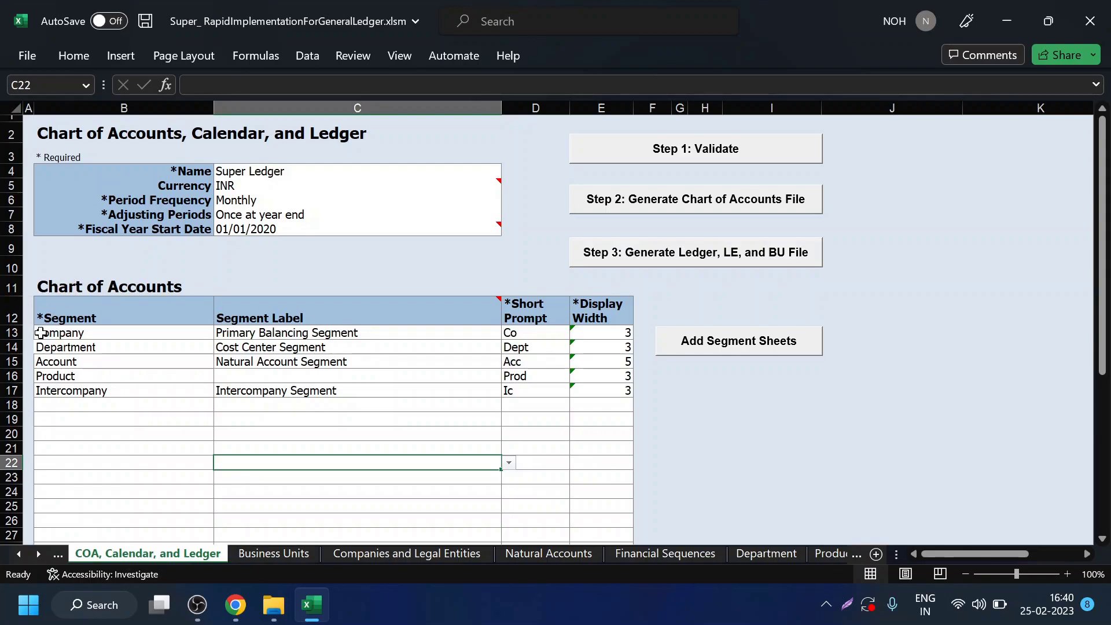
drag(48, 336, 53, 397)
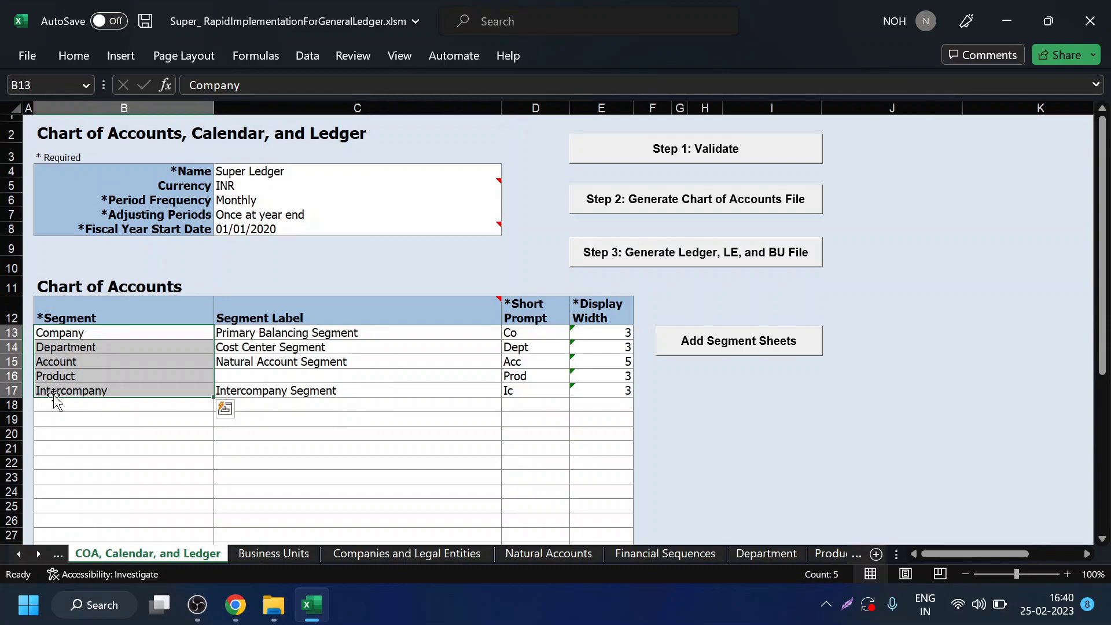
click(76, 337)
click(76, 347)
click(77, 371)
drag(81, 333, 84, 357)
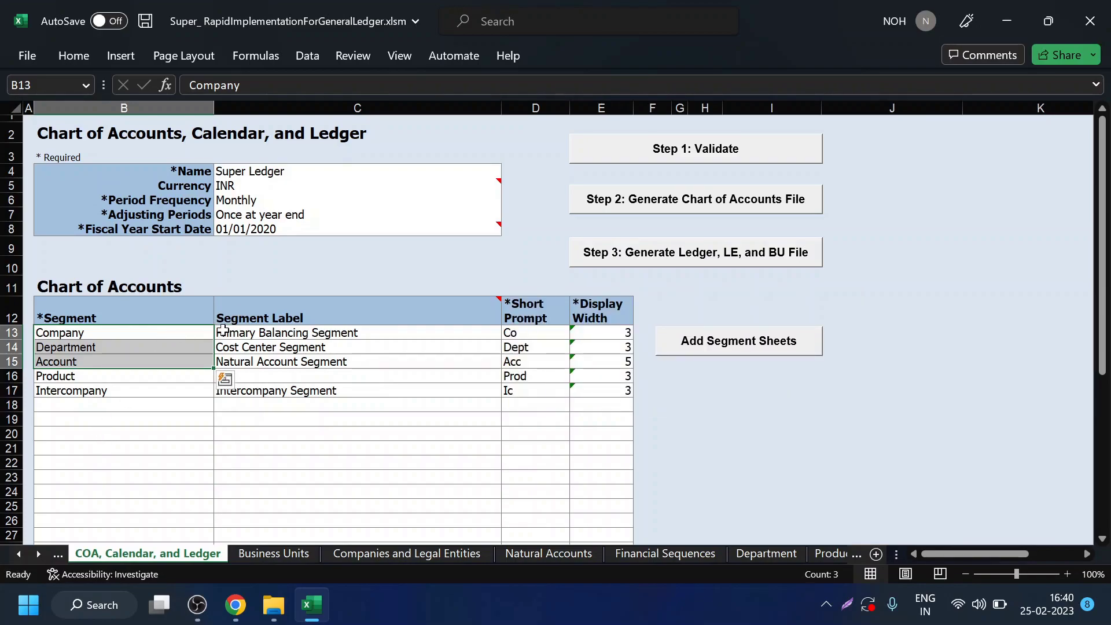
Examine the segment label assigned to each of the Company, Department, Account and Product segments.
click(265, 332)
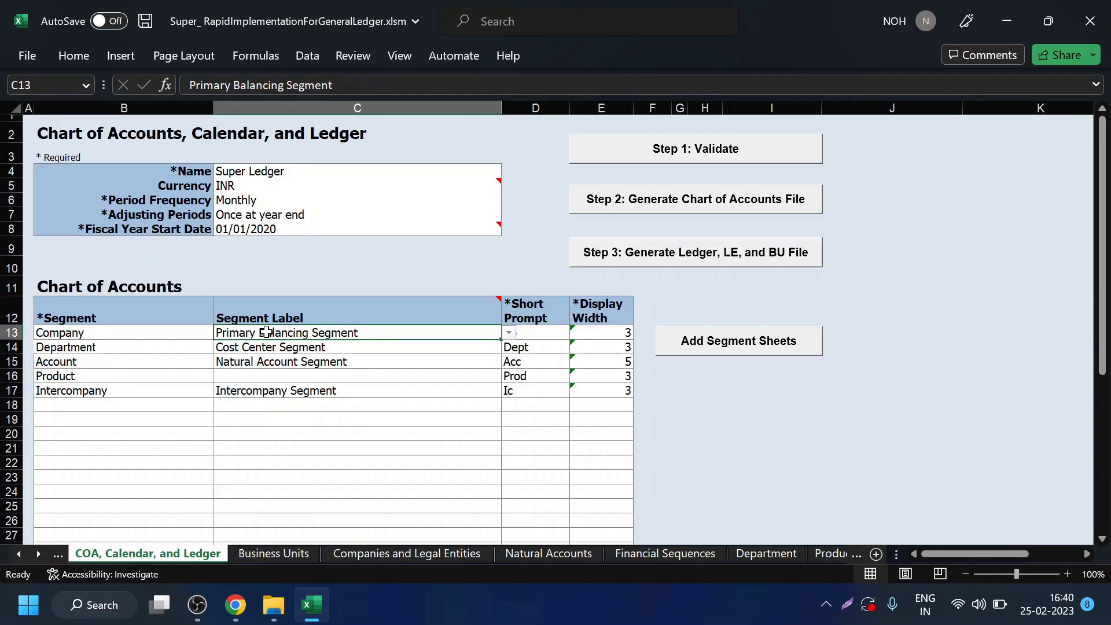
click(68, 334)
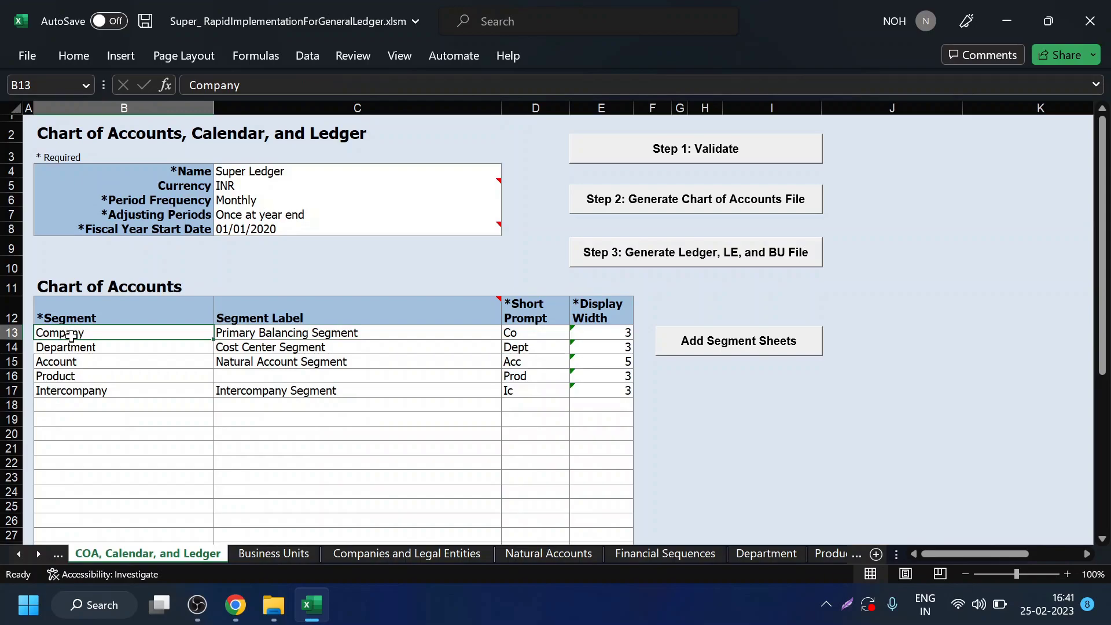
click(309, 335)
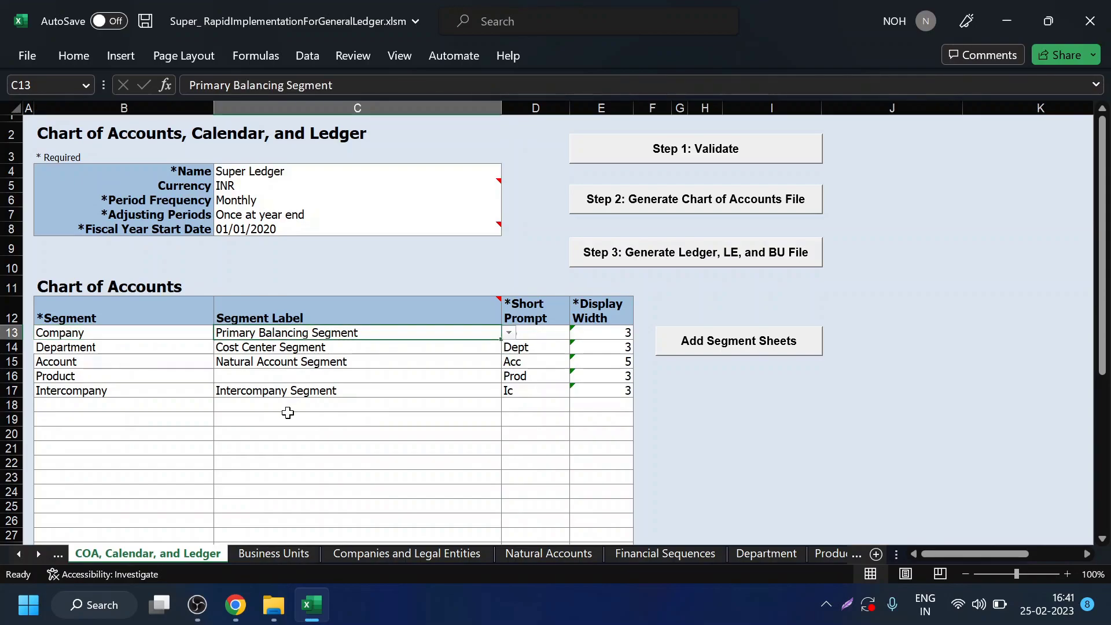
click(318, 348)
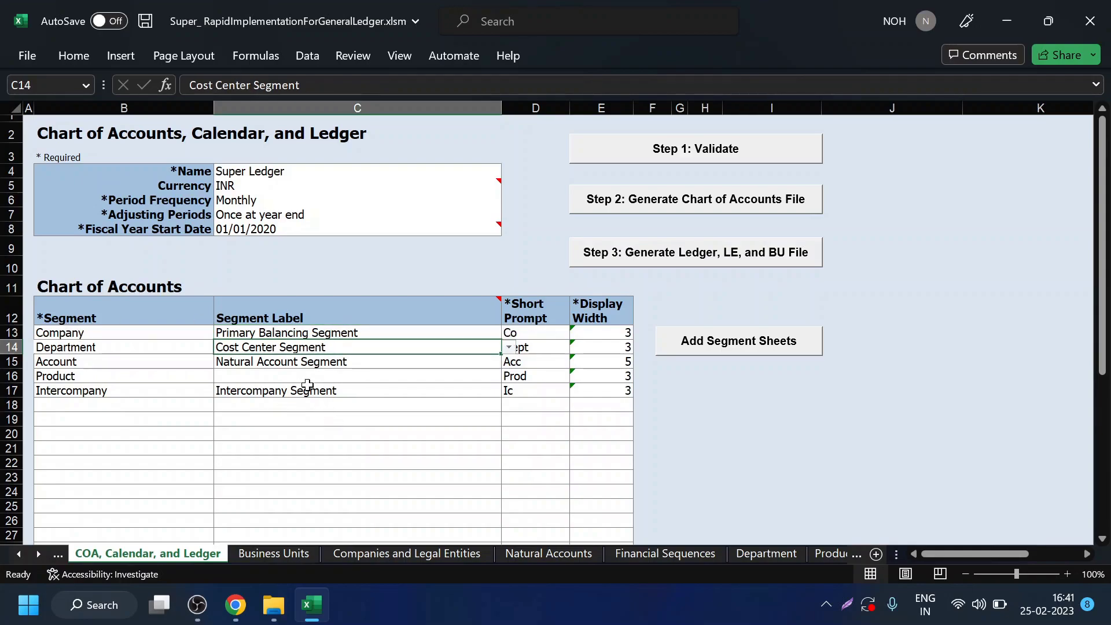
click(292, 366)
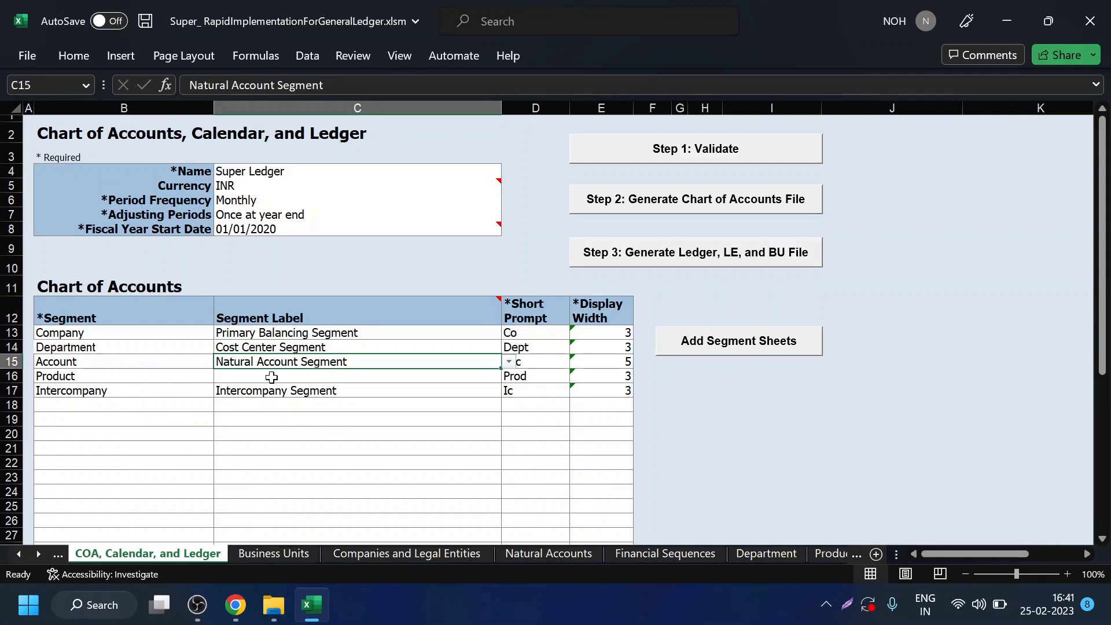
drag(255, 337, 257, 365)
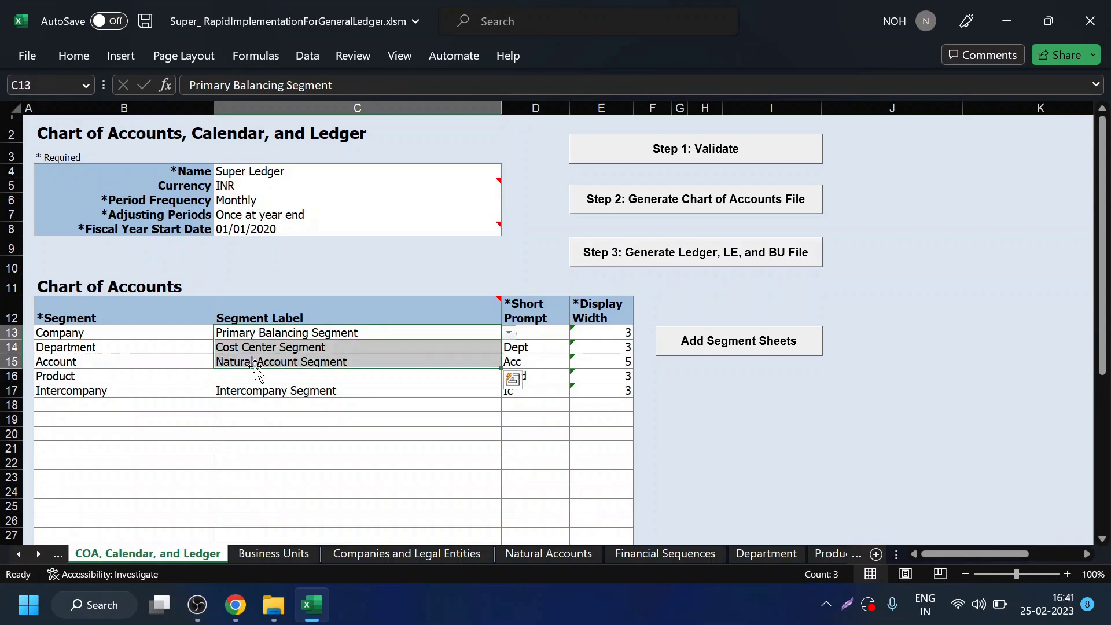
click(41, 375)
click(245, 375)
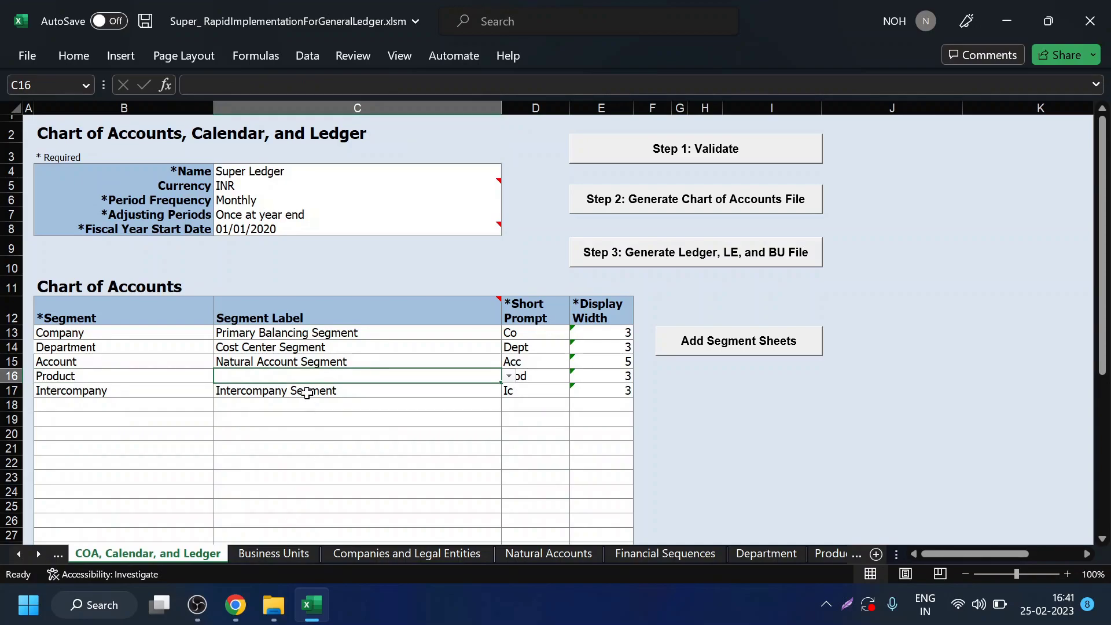
Recheck the Primary Balancing, Cost Center and Natural Account segment labels in the Chart of Accounts table.
click(284, 364)
drag(285, 365, 276, 336)
drag(205, 369, 231, 369)
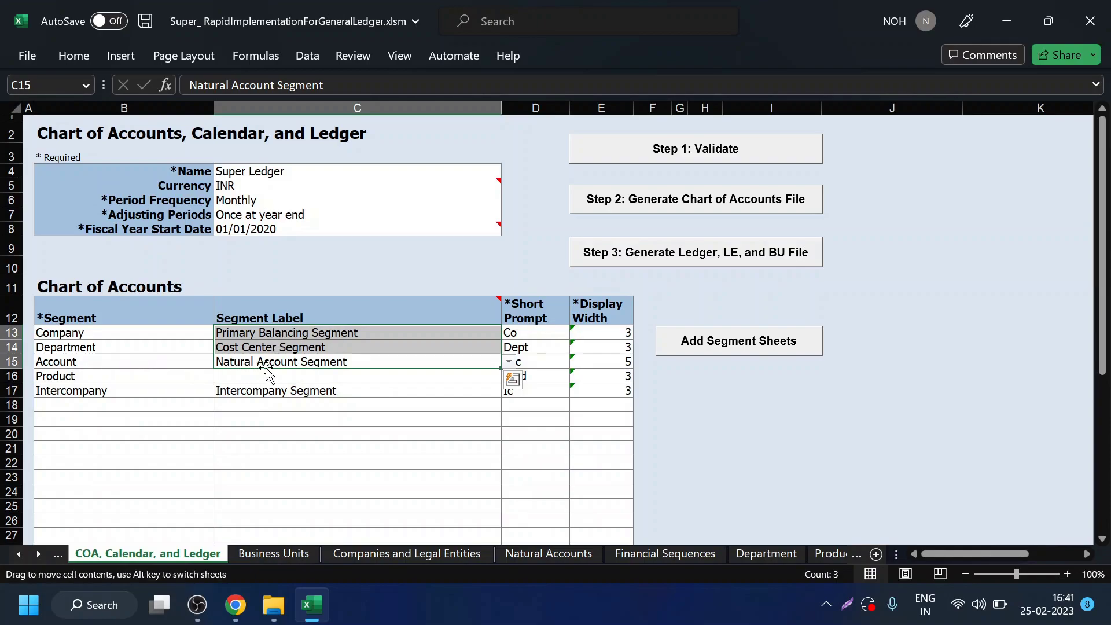
click(268, 361)
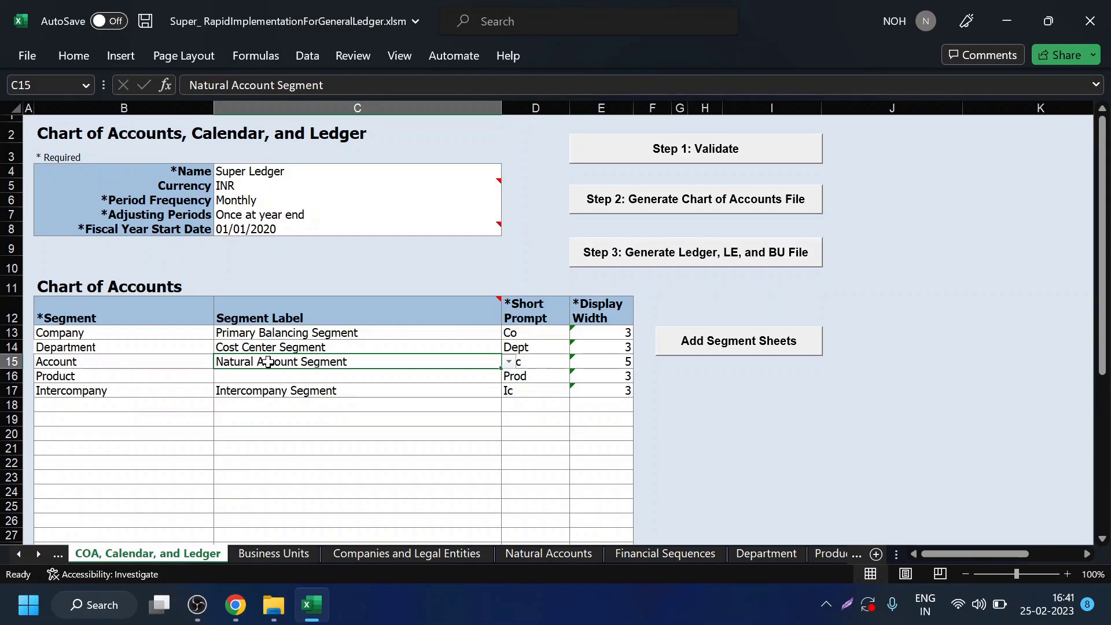
click(276, 333)
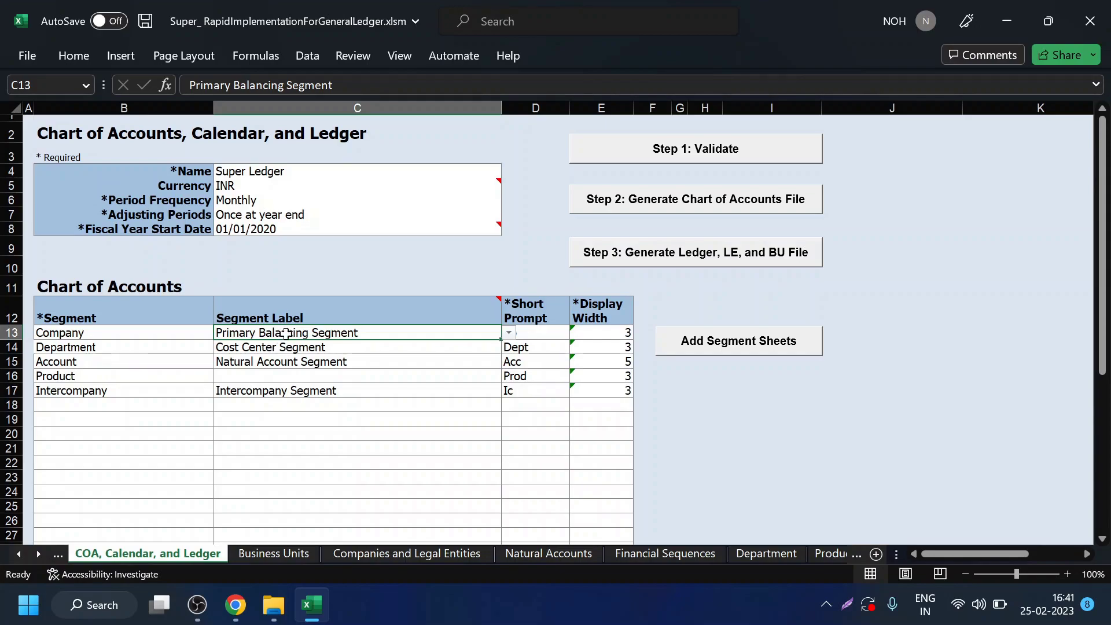
click(251, 353)
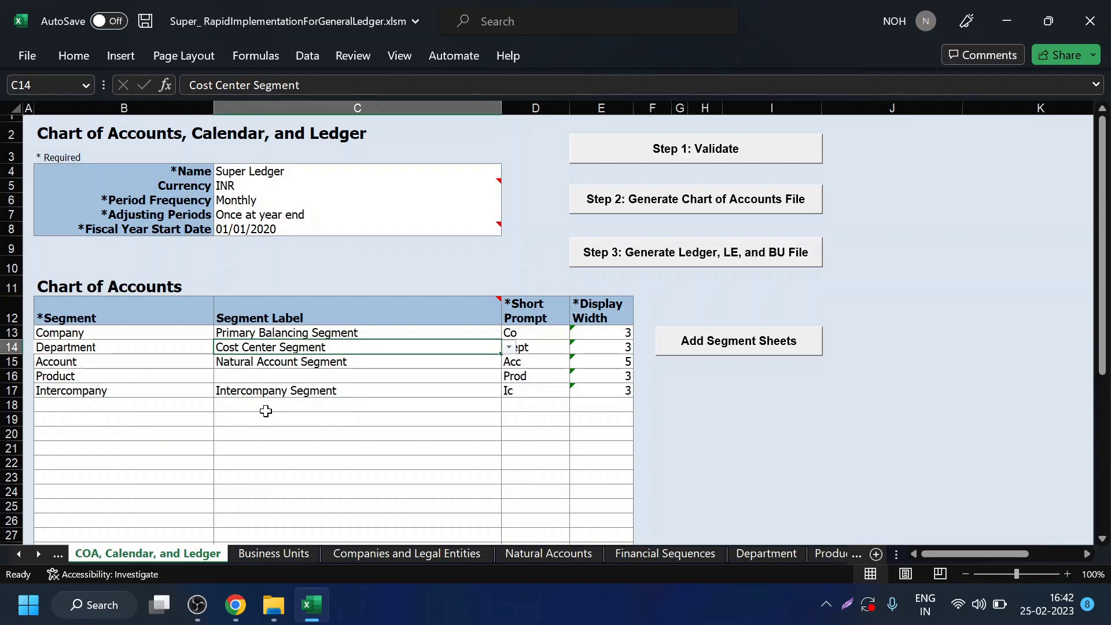
Compare the chart of accounts segments with their display widths, focusing on the Company segment.
click(94, 333)
drag(94, 333, 88, 390)
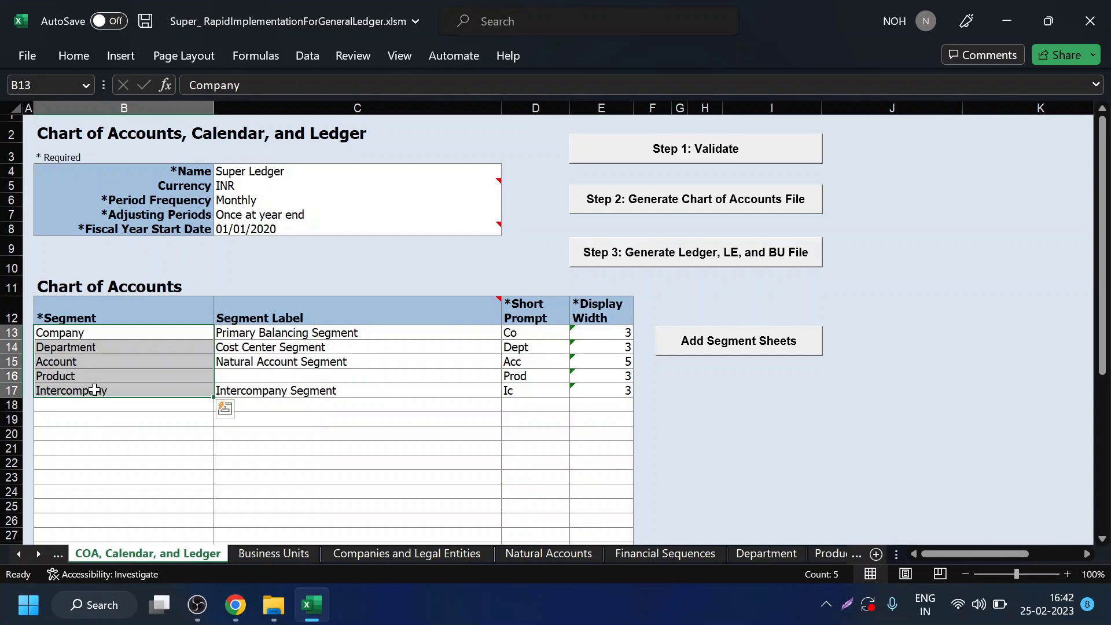
drag(604, 331, 601, 387)
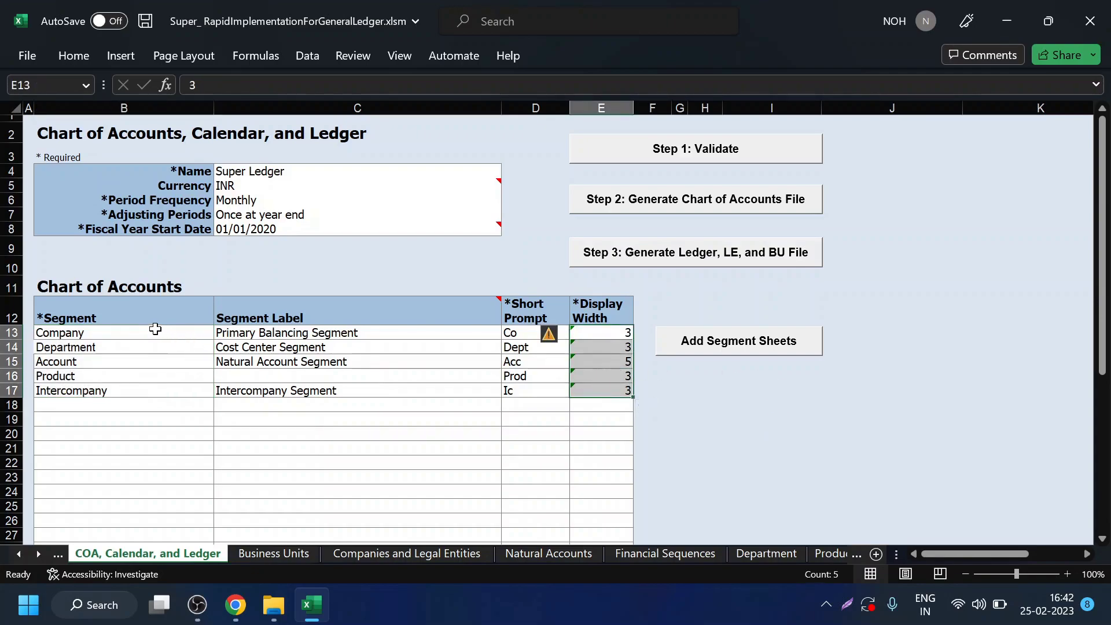
click(126, 330)
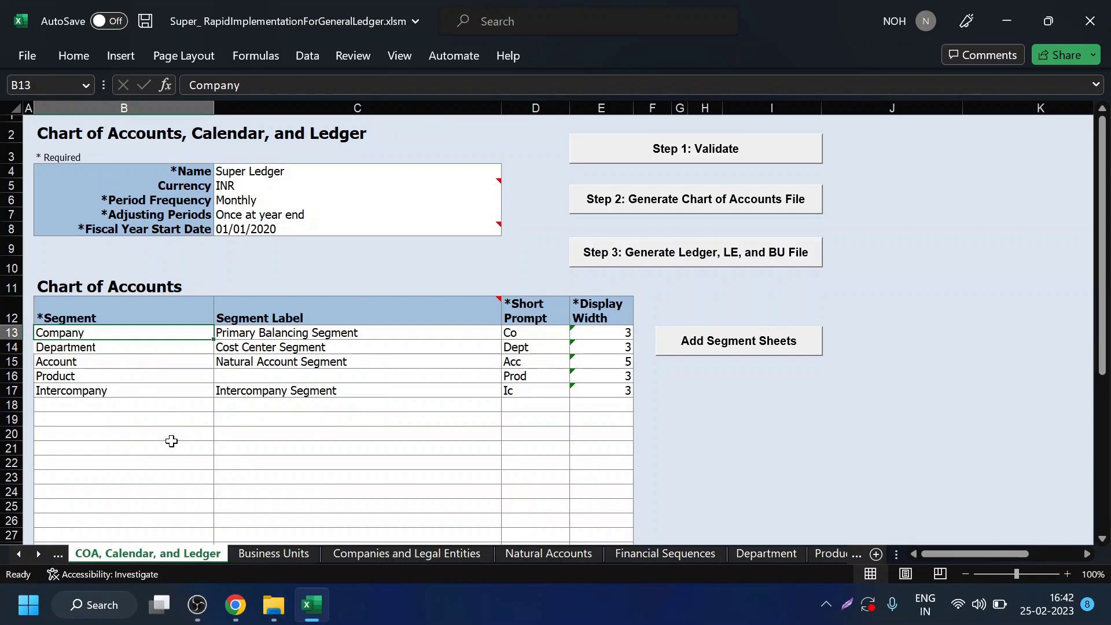
click(600, 334)
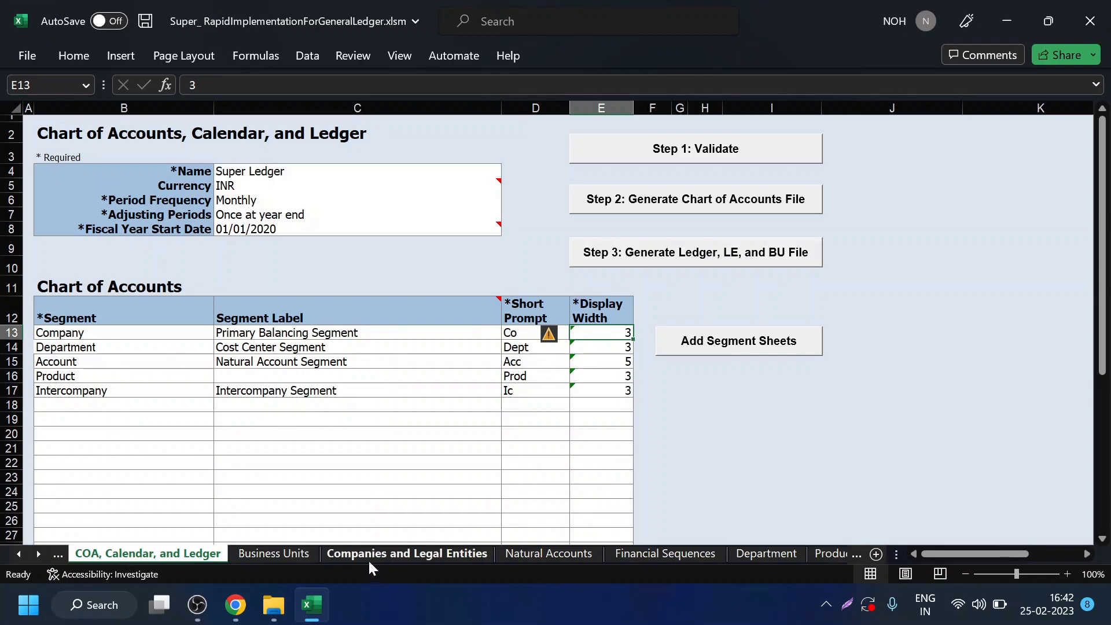
Inspect the parent and child company codes on the Companies and Legal Entities sheet.
click(401, 551)
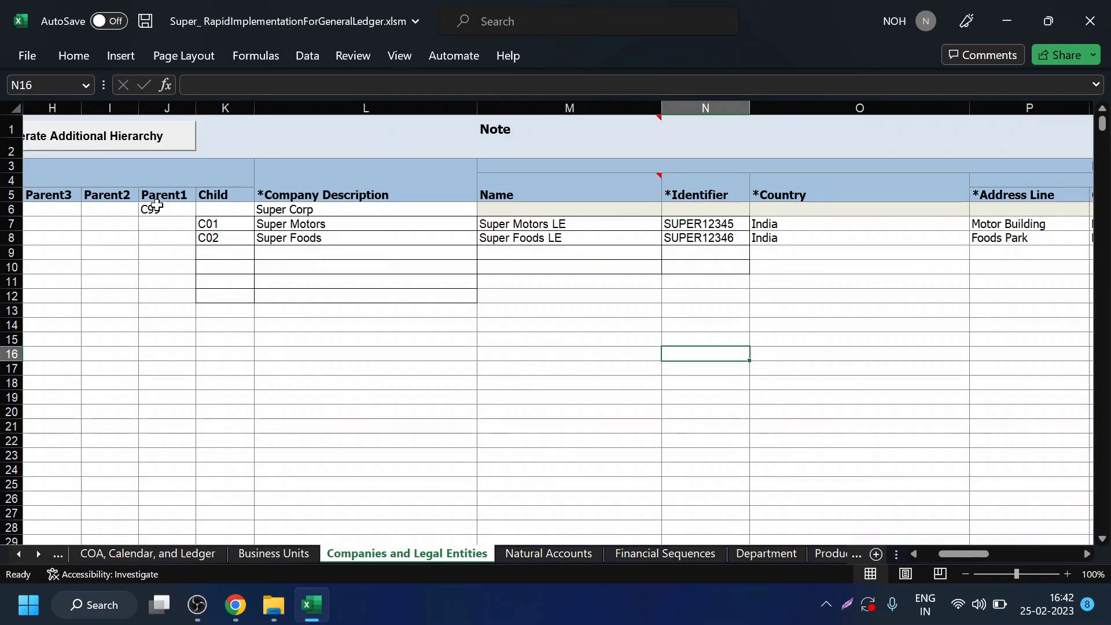
click(226, 108)
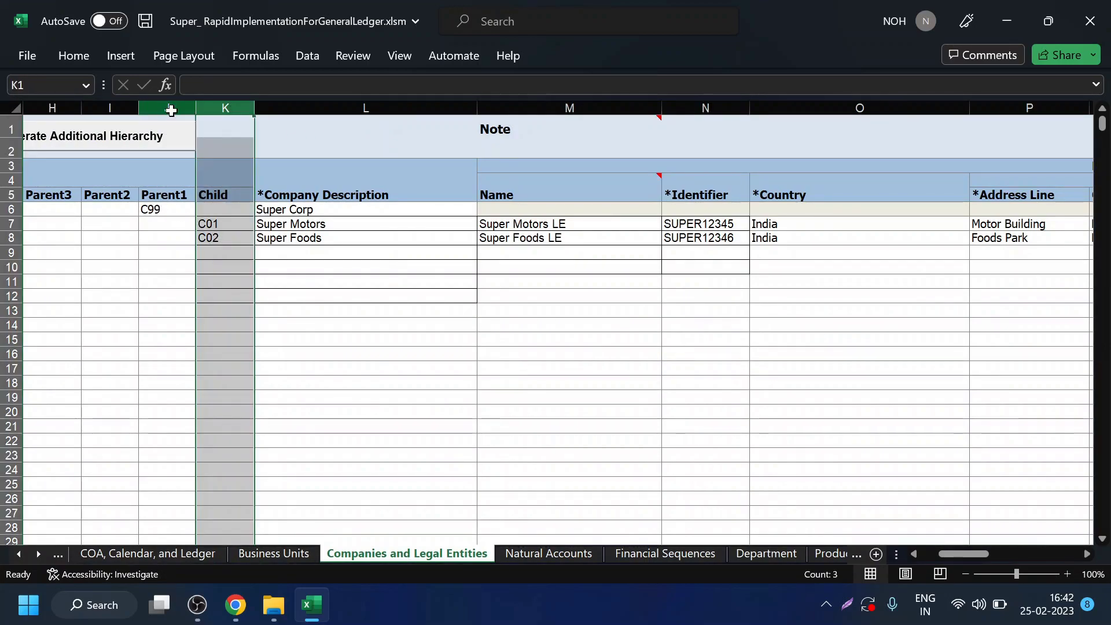
click(170, 108)
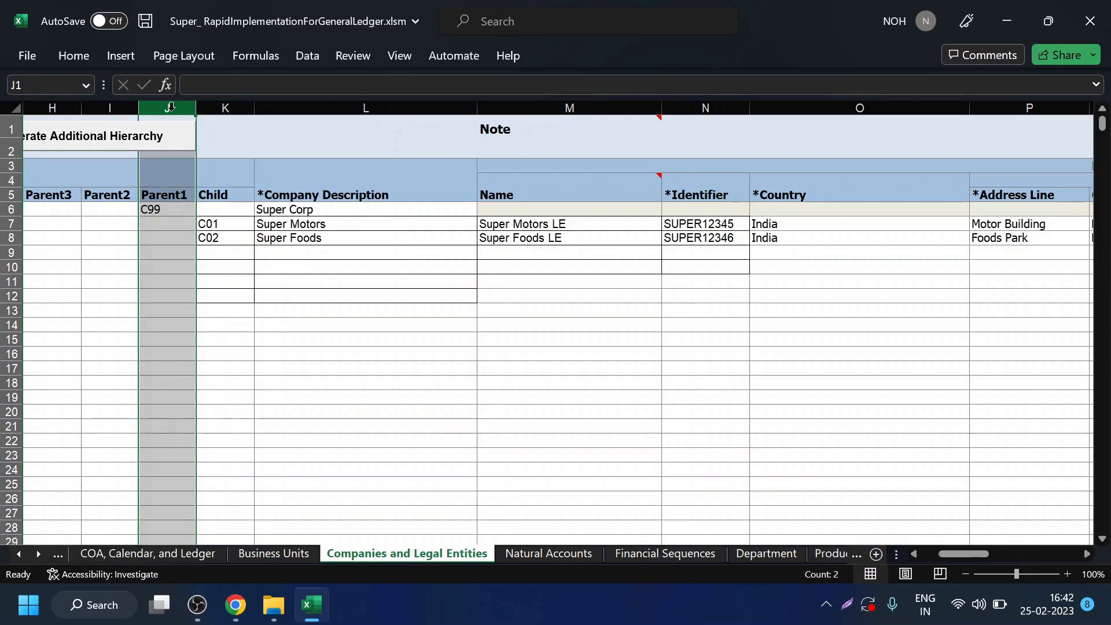
double_click(218, 224)
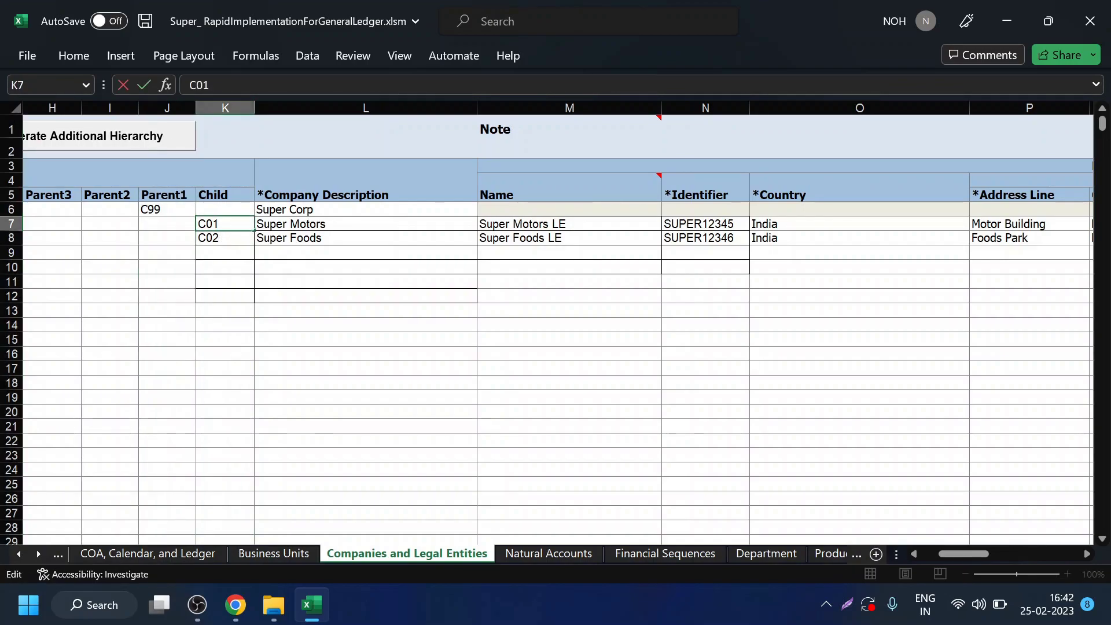
Check the Company and Account display widths on the COA sheet and compare the Account width with the codes on the Natural Accounts sheet.
click(163, 552)
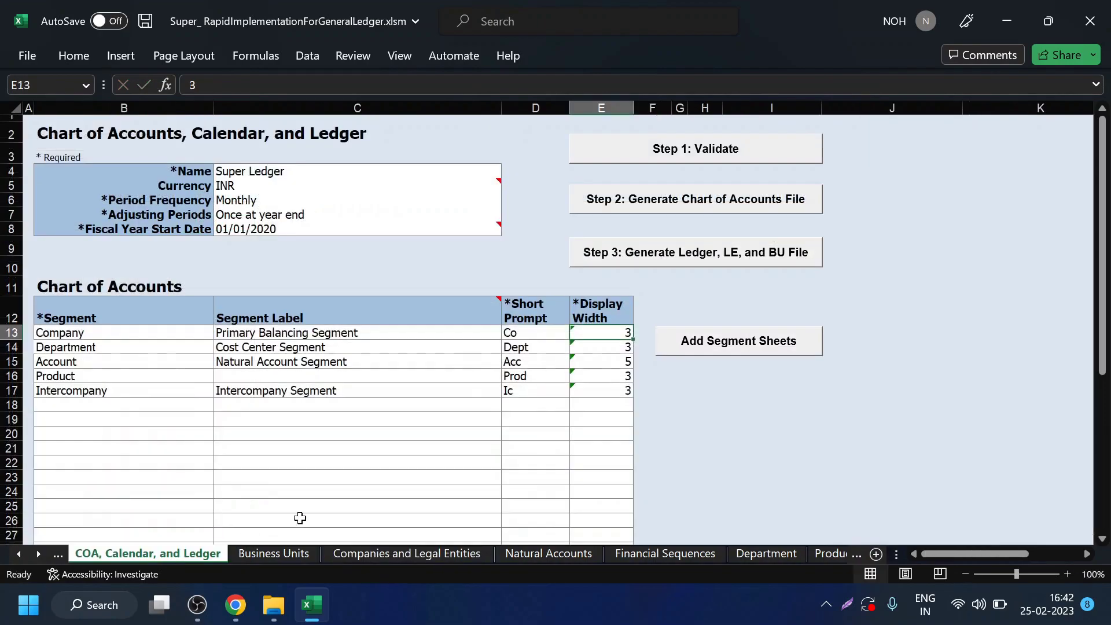
click(615, 335)
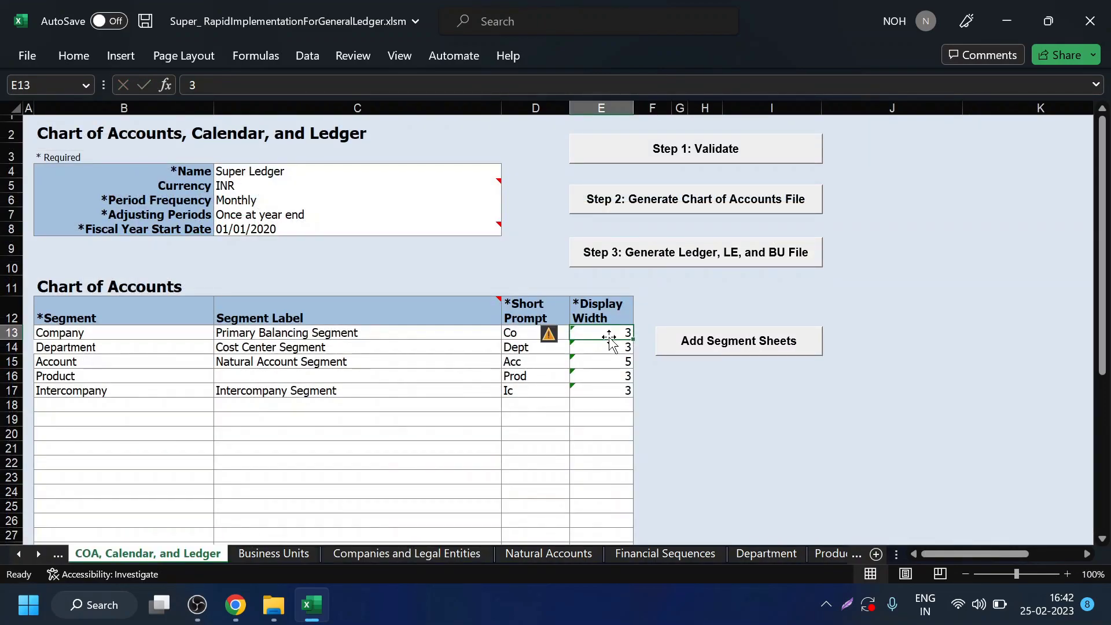
click(601, 364)
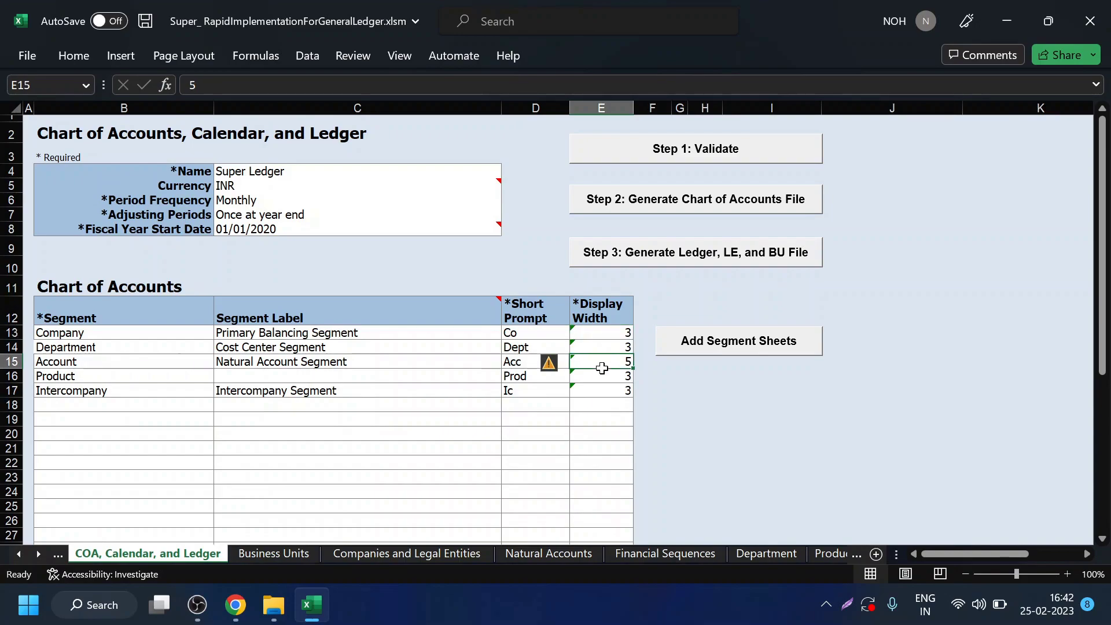
click(564, 556)
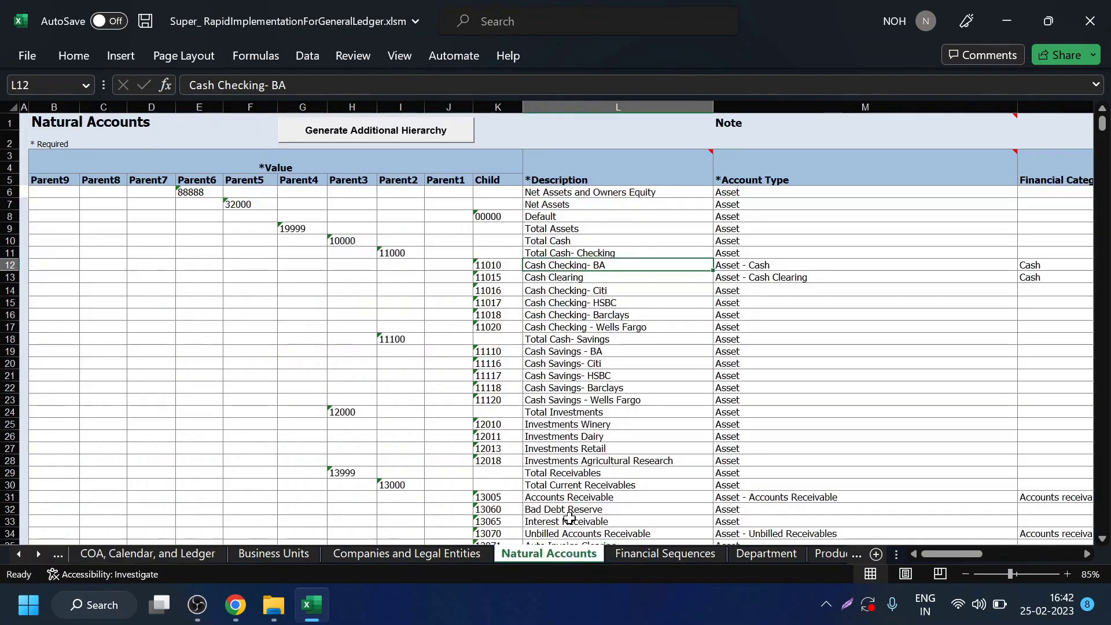
click(390, 252)
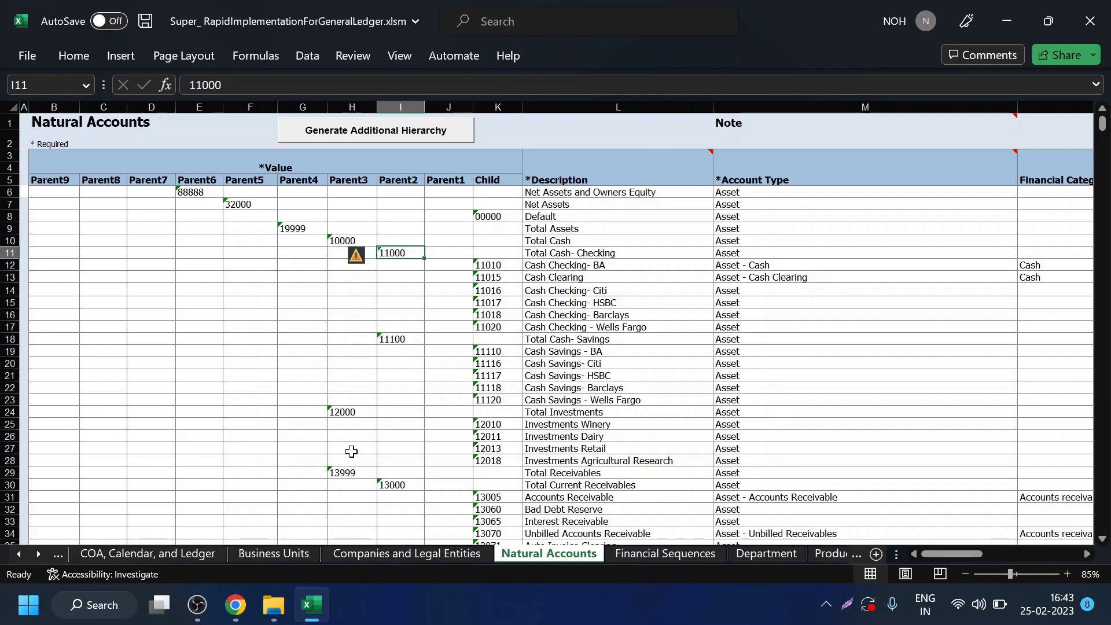
click(184, 557)
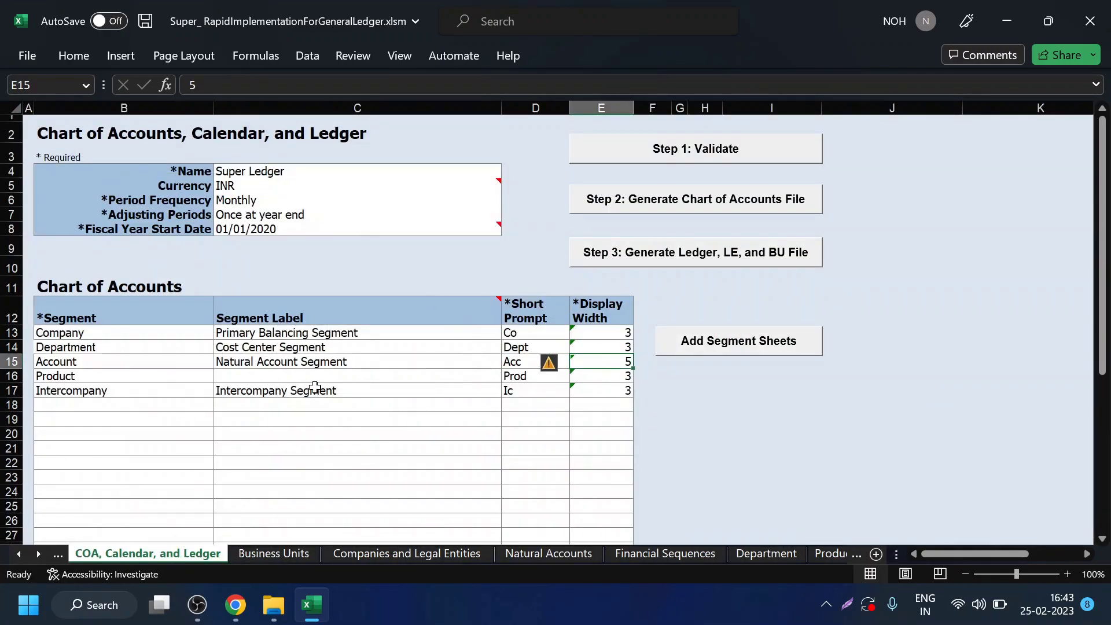
Review the ledger's name, currency, period frequency and fiscal year start date, and view the available Adjusting Periods options without changing the selection.
drag(57, 288, 584, 390)
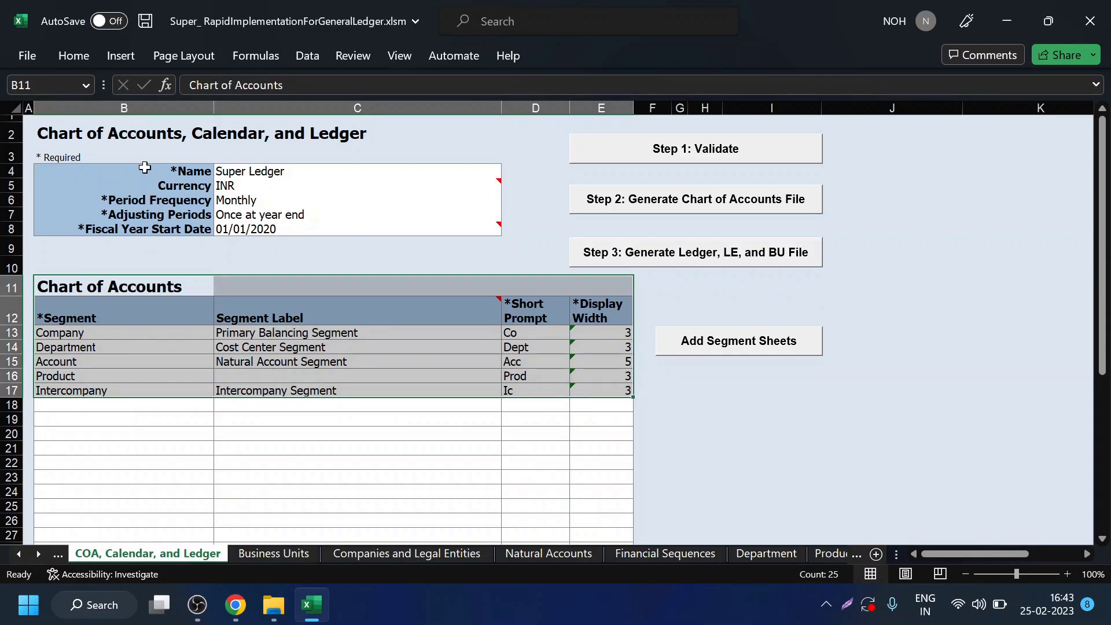
click(231, 172)
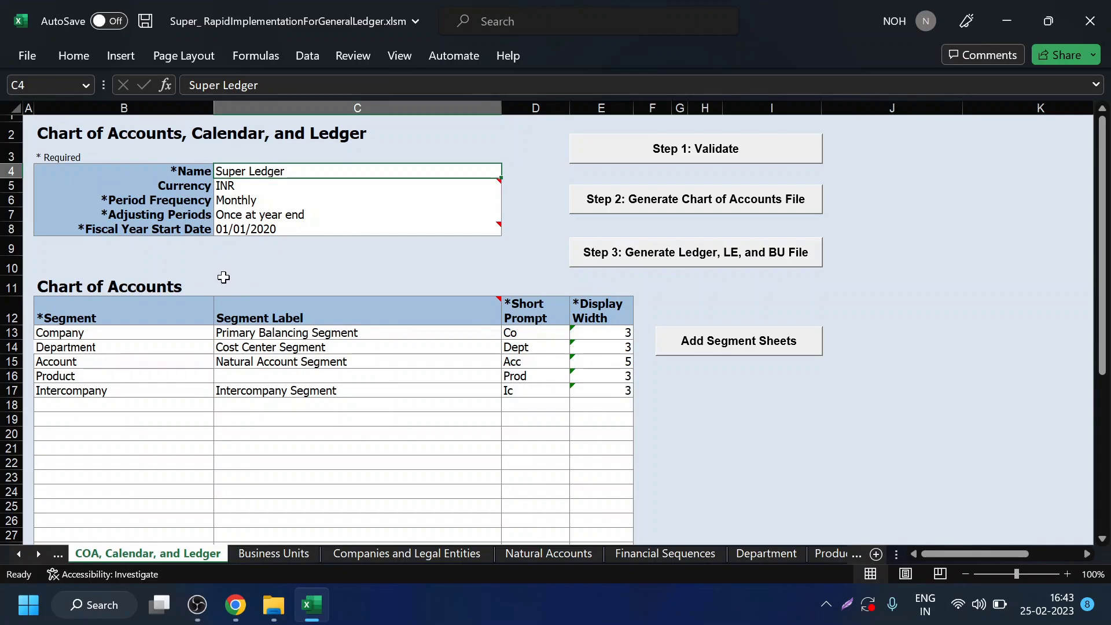
click(236, 186)
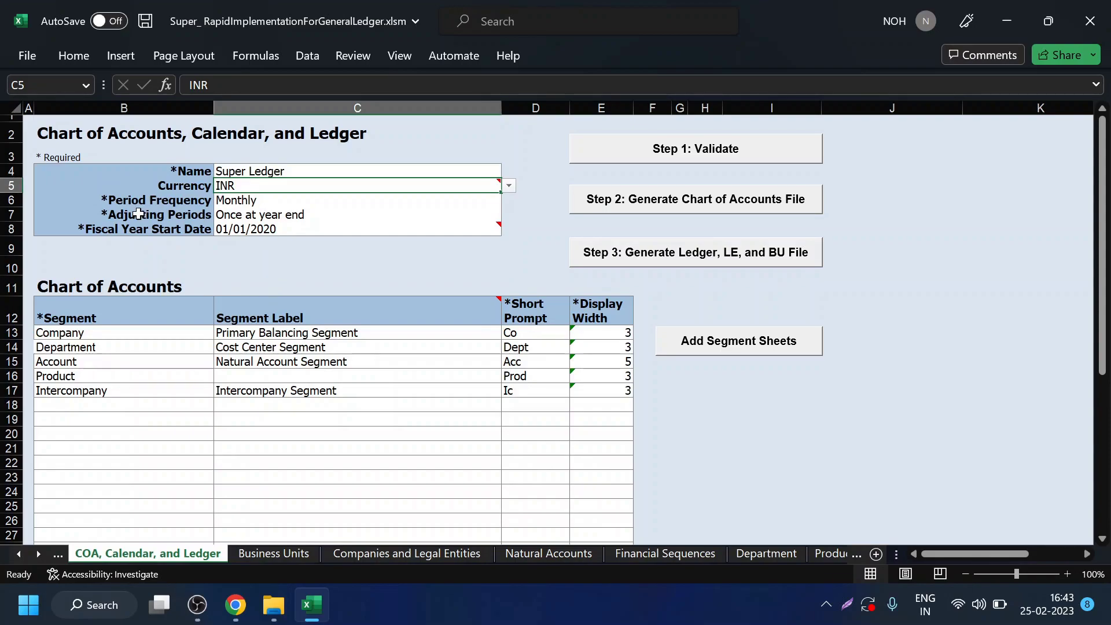
click(256, 200)
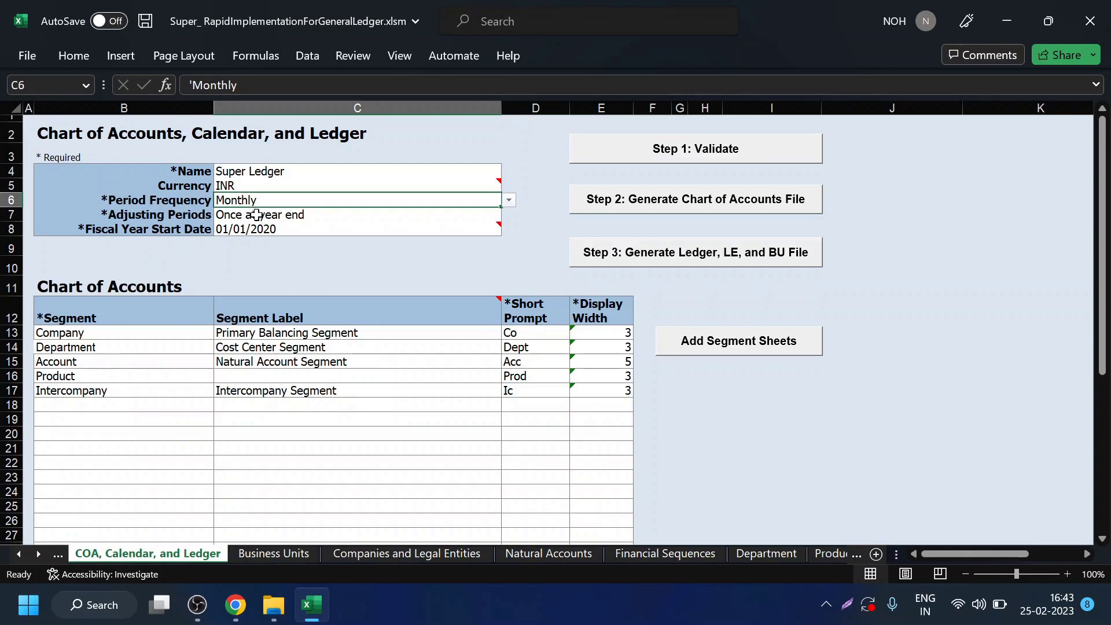
click(256, 227)
click(257, 216)
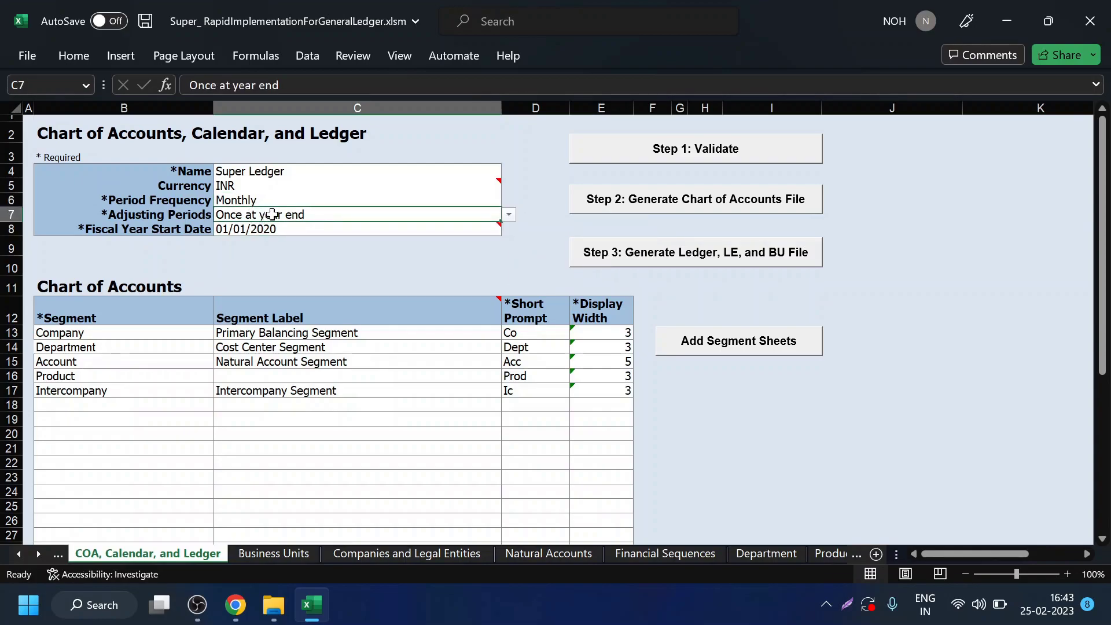
click(509, 216)
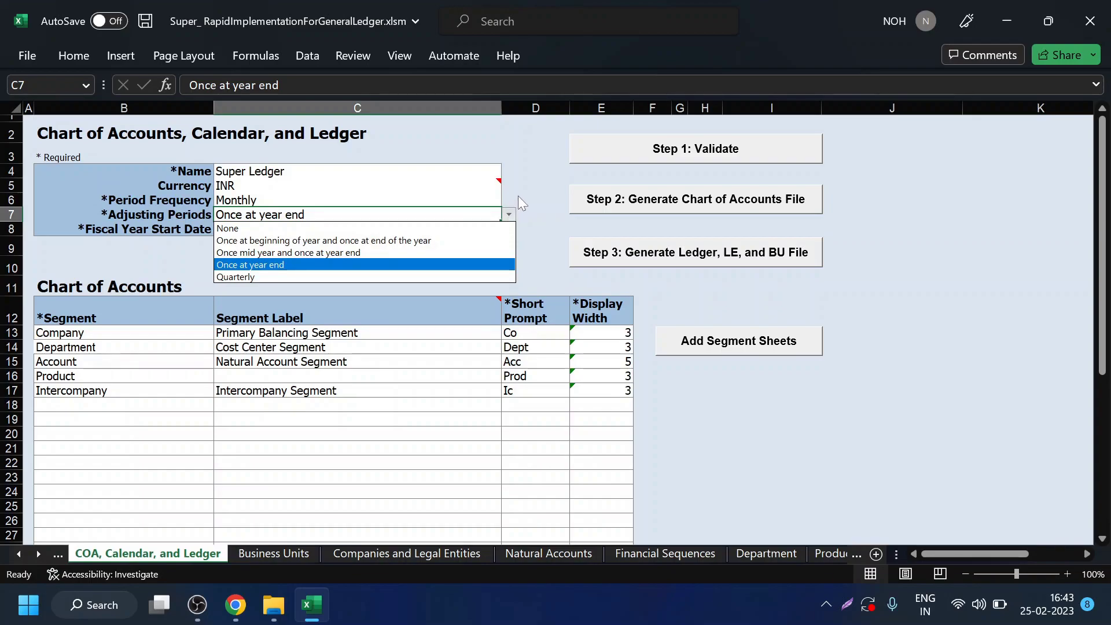
key(Escape)
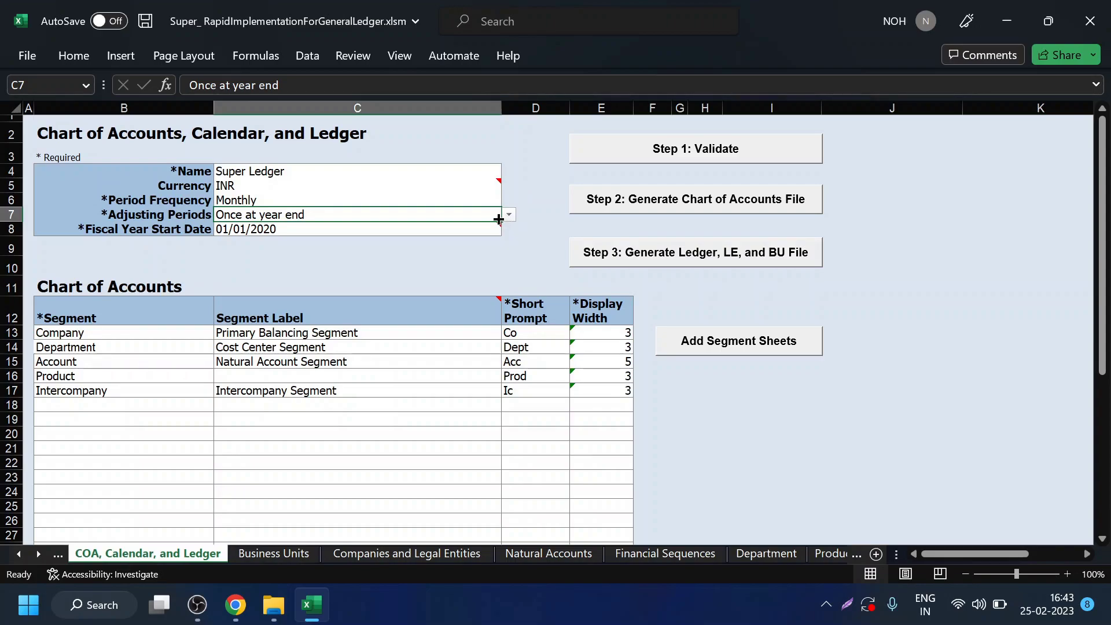
Check the Fiscal Year Start Date format, and compare the Parent1 and Child columns on the Companies and Legal Entities sheet.
click(381, 228)
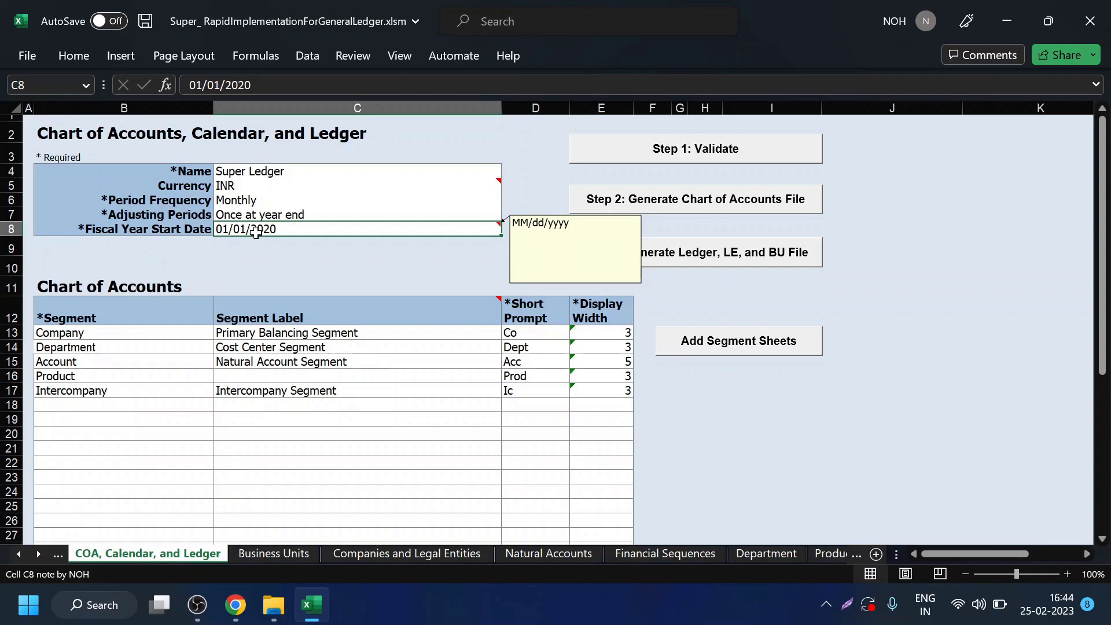
click(399, 554)
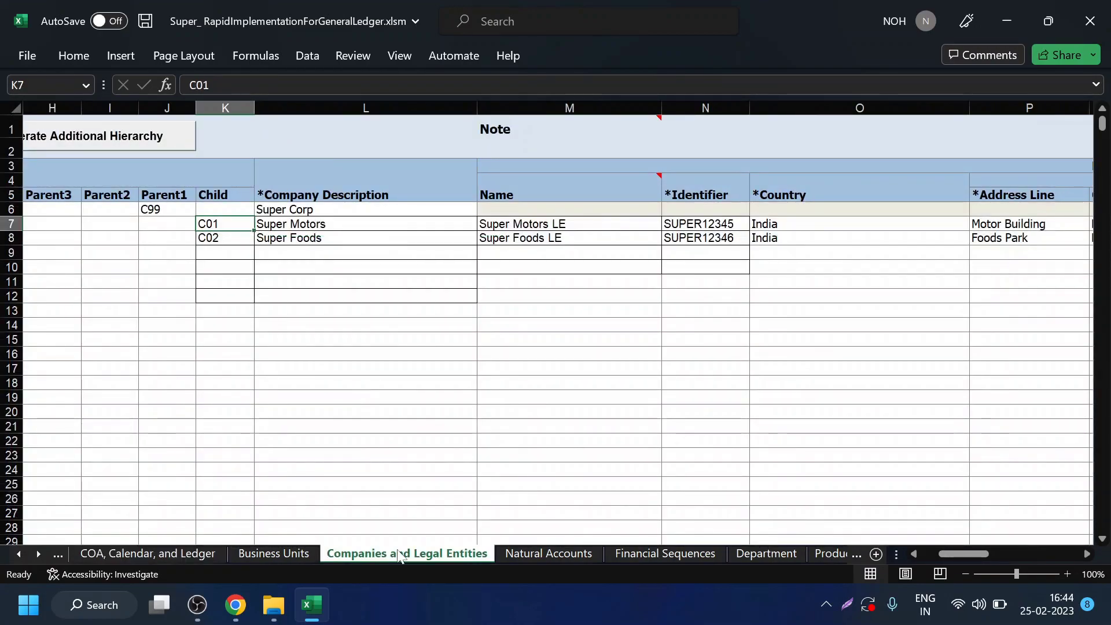
click(225, 109)
click(140, 110)
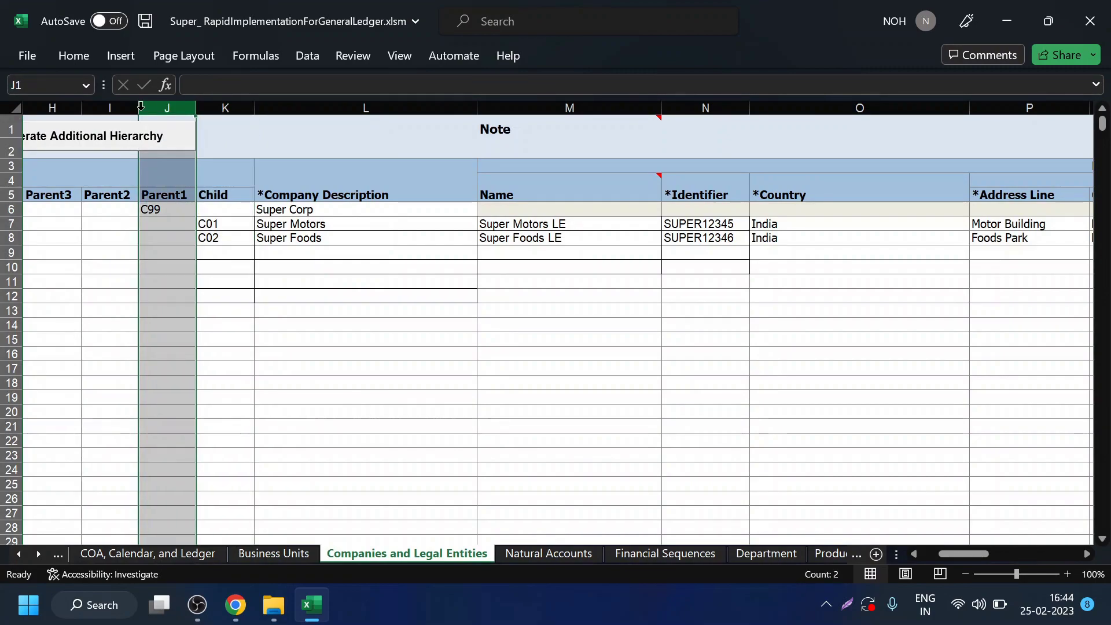
drag(144, 106, 196, 110)
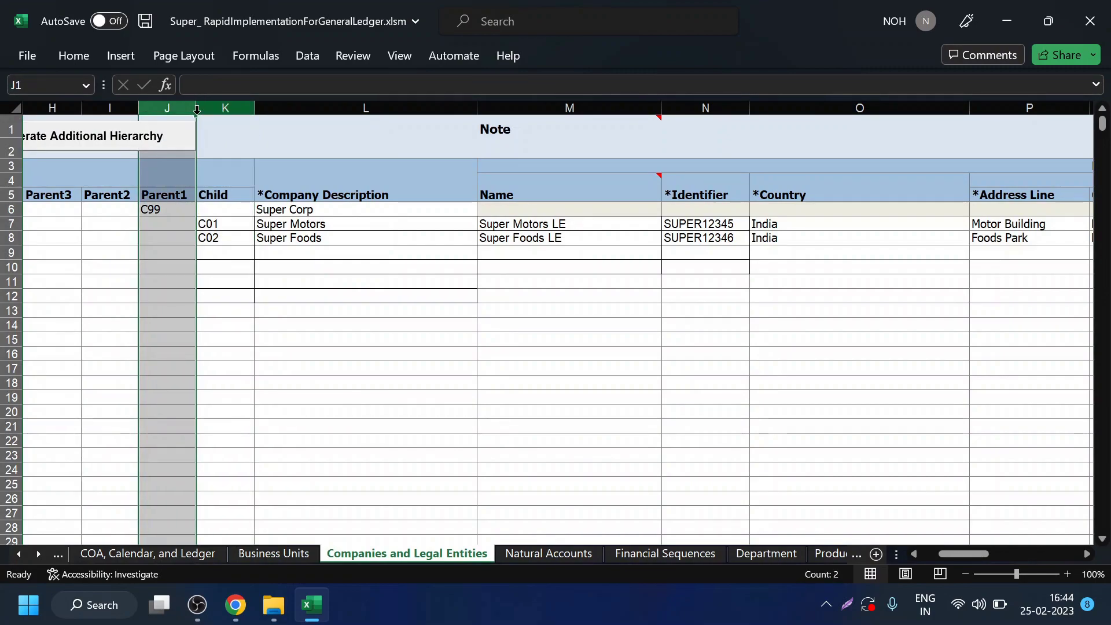
click(234, 107)
drag(204, 105, 177, 99)
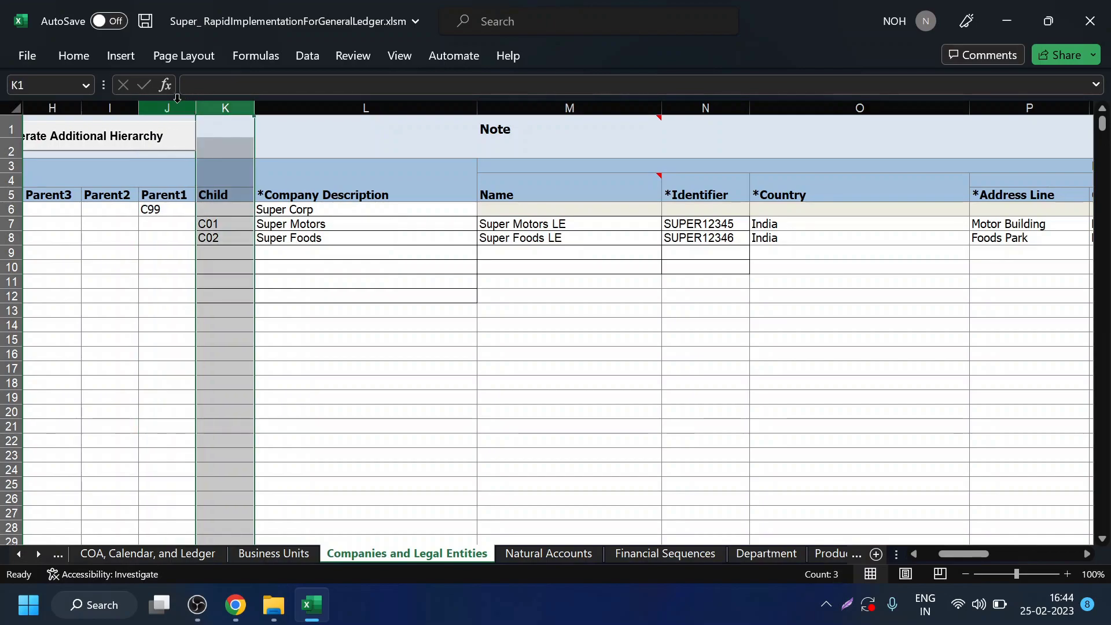
click(176, 104)
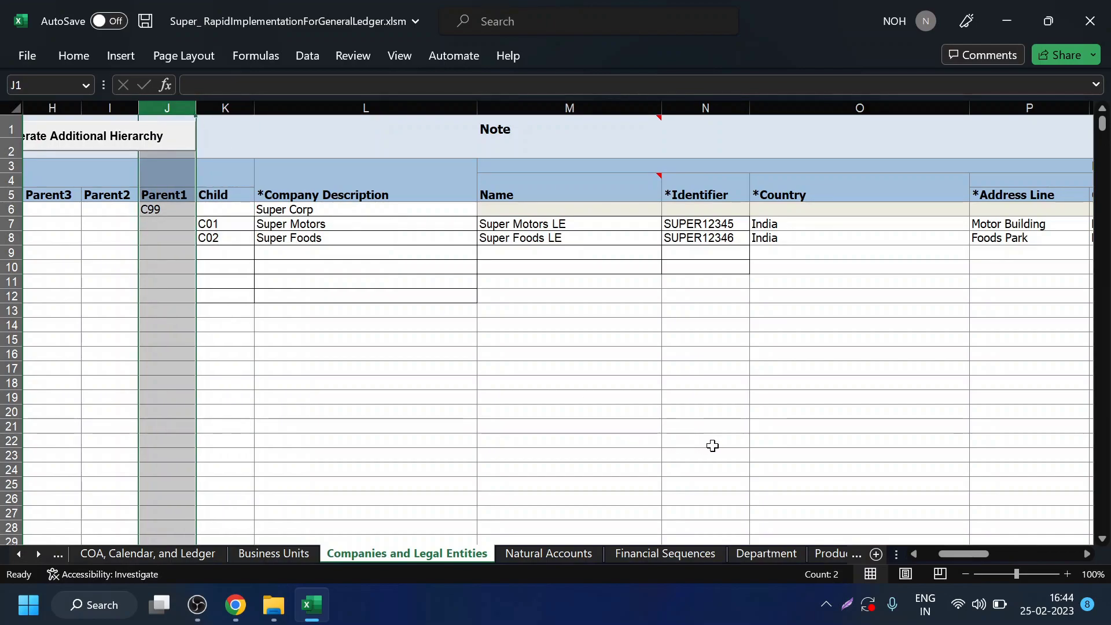
Examine the company hierarchy levels from Parent9 to Child, focusing on the Super Corp parent row and its child companies.
drag(983, 556, 954, 557)
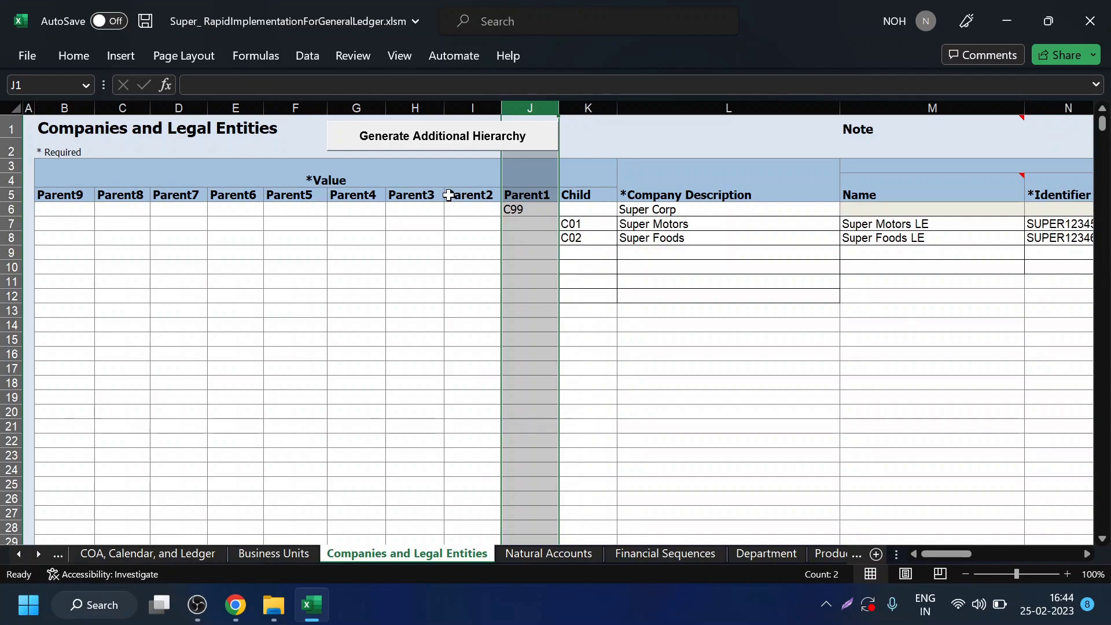
click(46, 192)
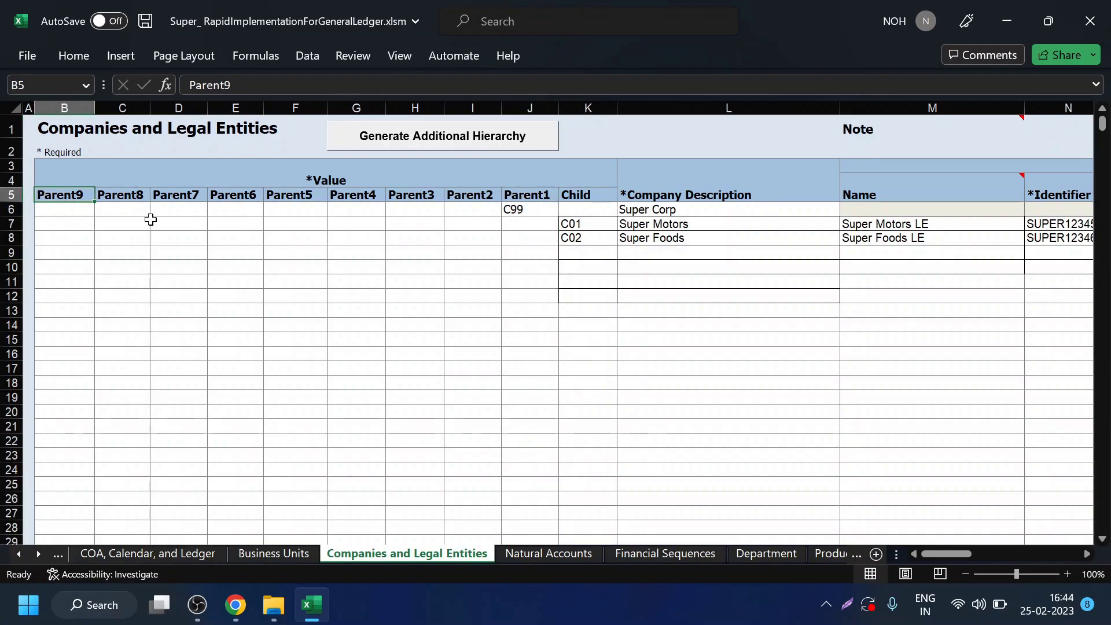
click(531, 209)
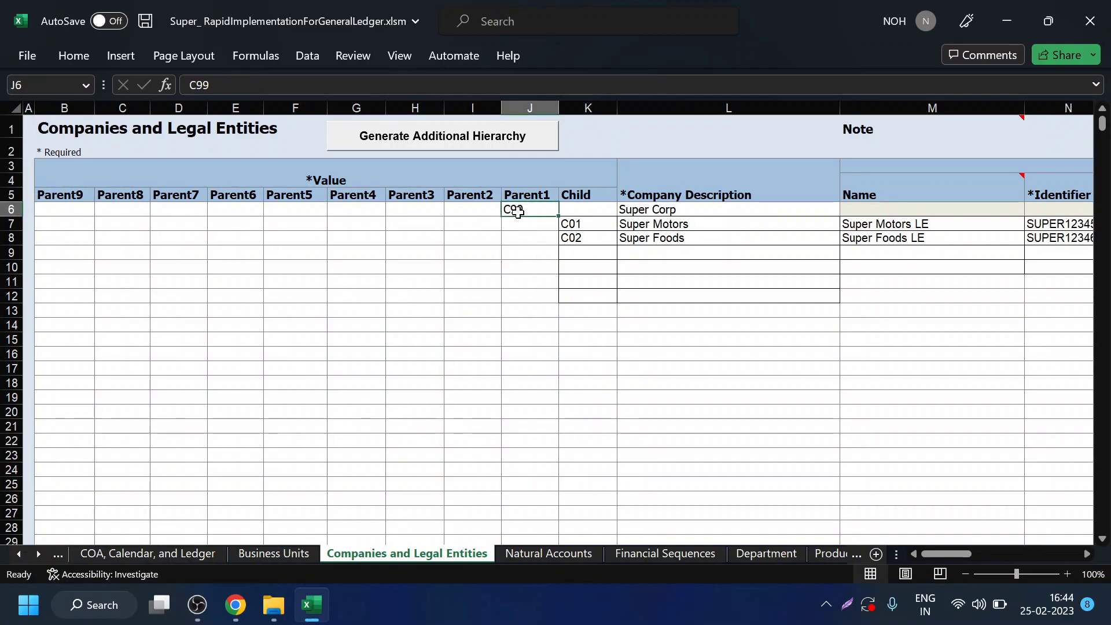
drag(585, 223, 793, 241)
click(592, 265)
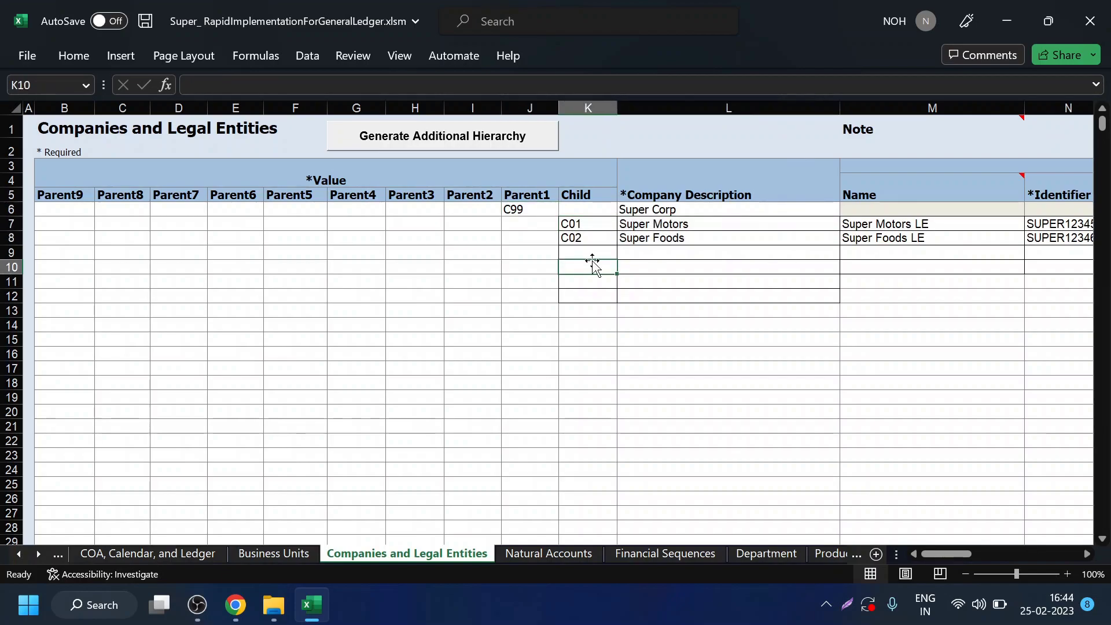
click(514, 207)
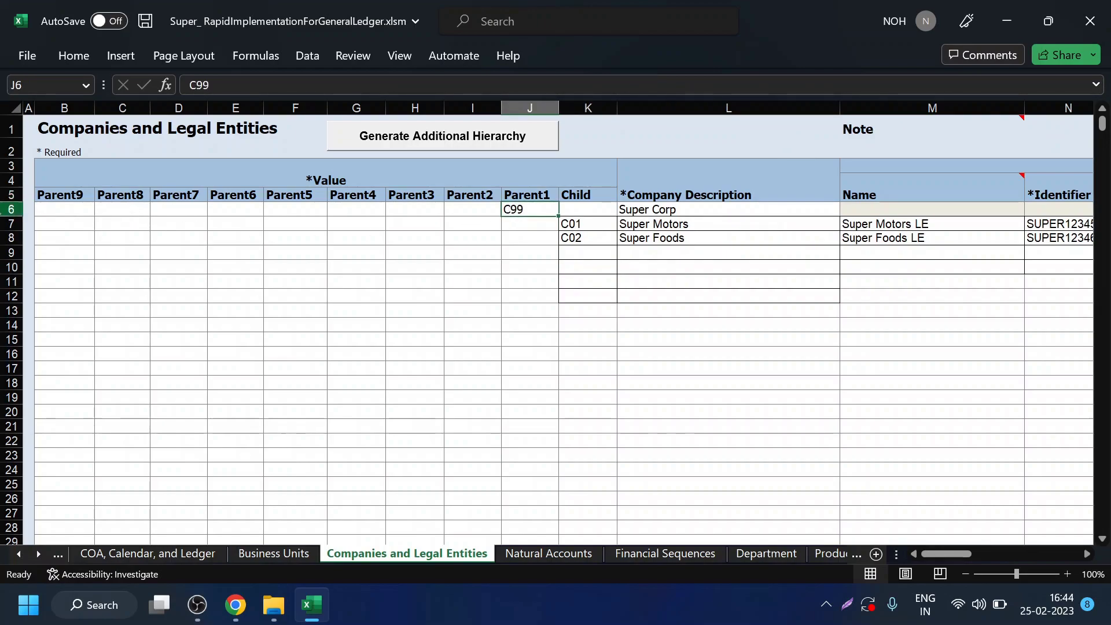
click(7, 211)
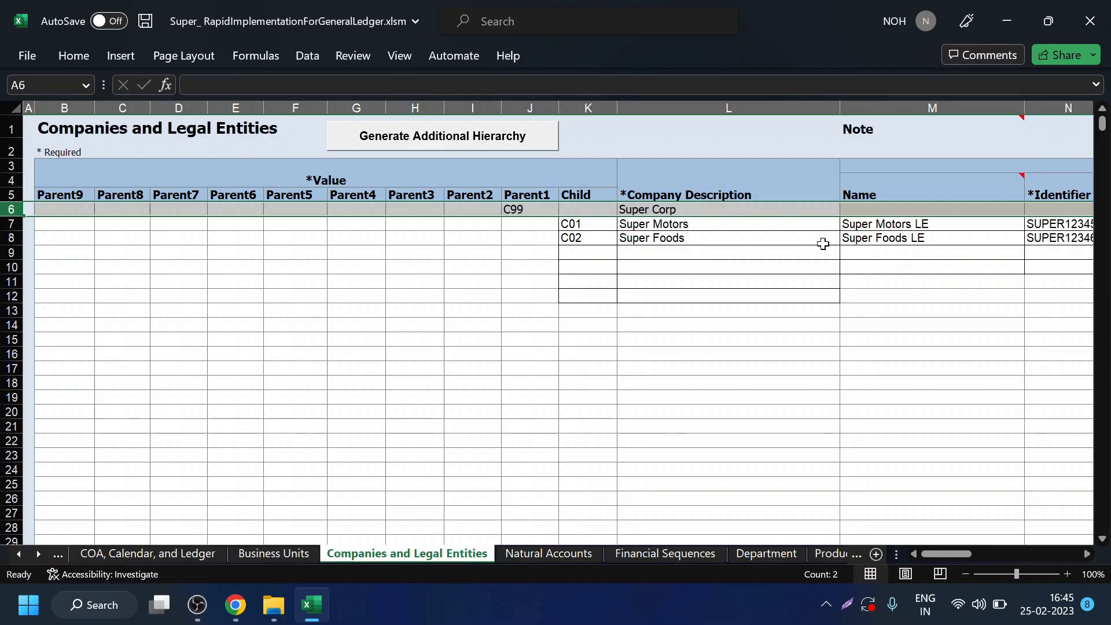
Review the legal entity names for Super Motors and Super Foods with their registration and reporting unit registration numbers.
drag(893, 221, 891, 240)
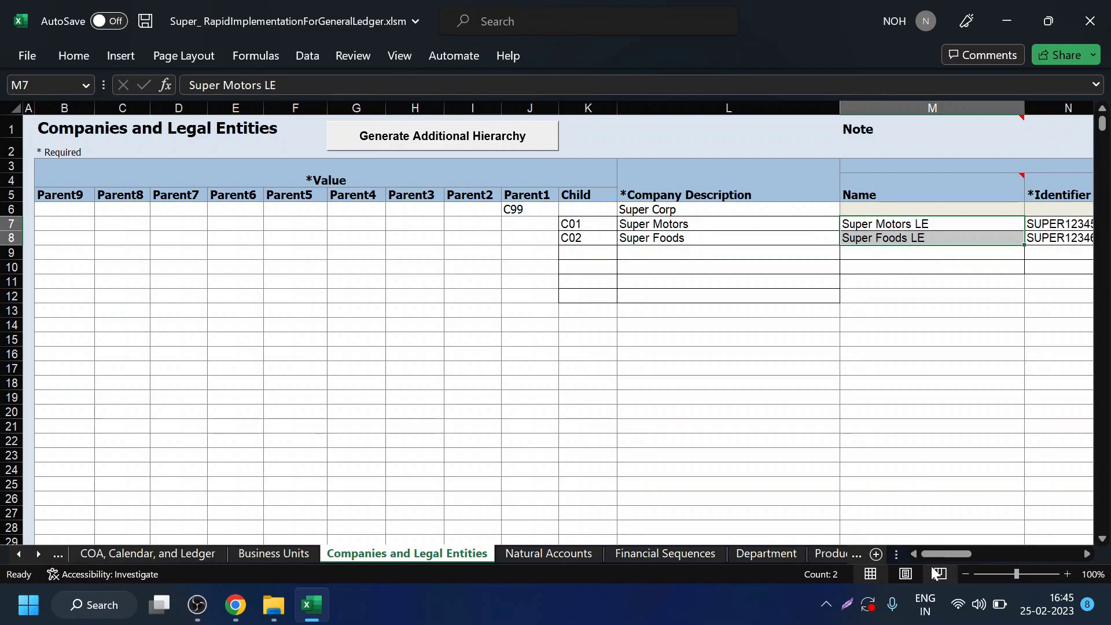
drag(935, 557, 1008, 555)
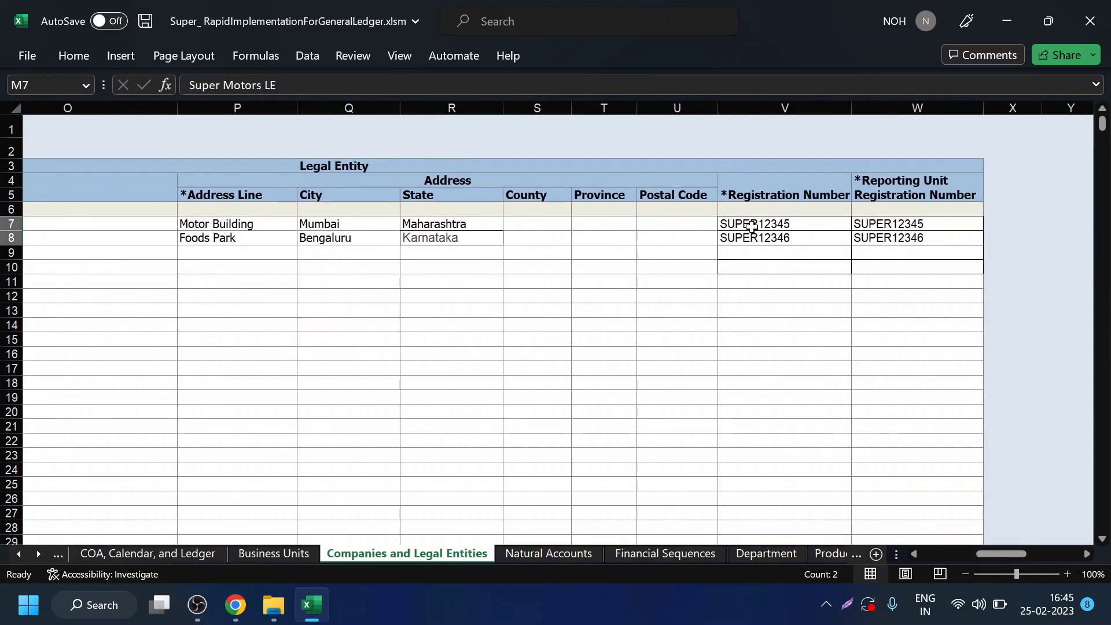
drag(751, 226, 898, 251)
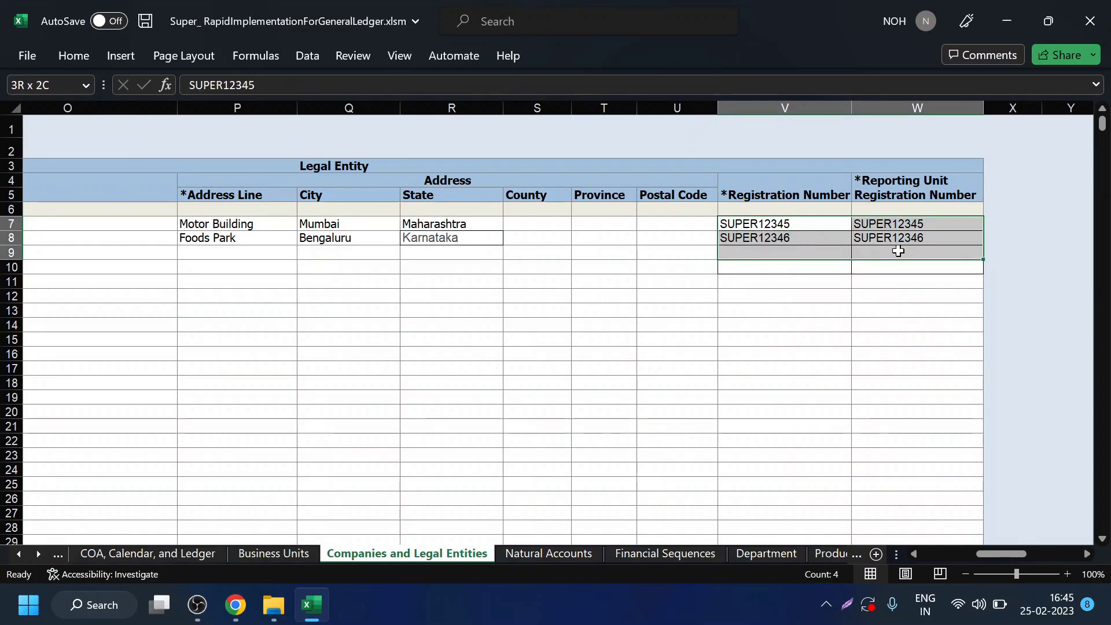
drag(898, 251, 897, 251)
Compare the Super Motors business unit with its default legal entity on the Business Units sheet, and preview the Enterprise Structure diagram in Chrome.
click(299, 559)
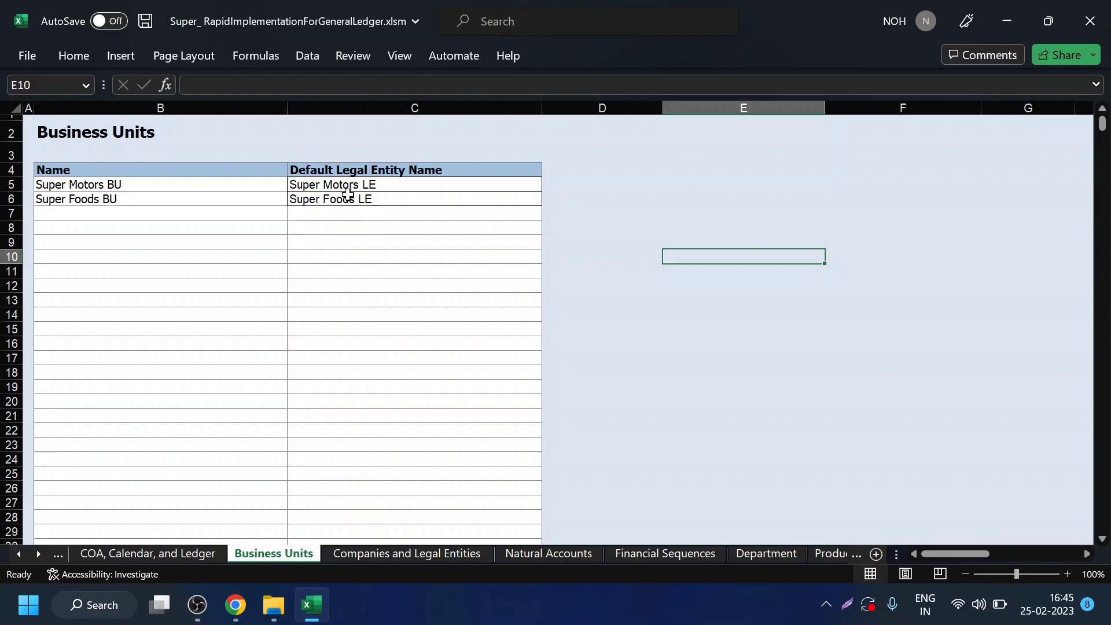
click(130, 185)
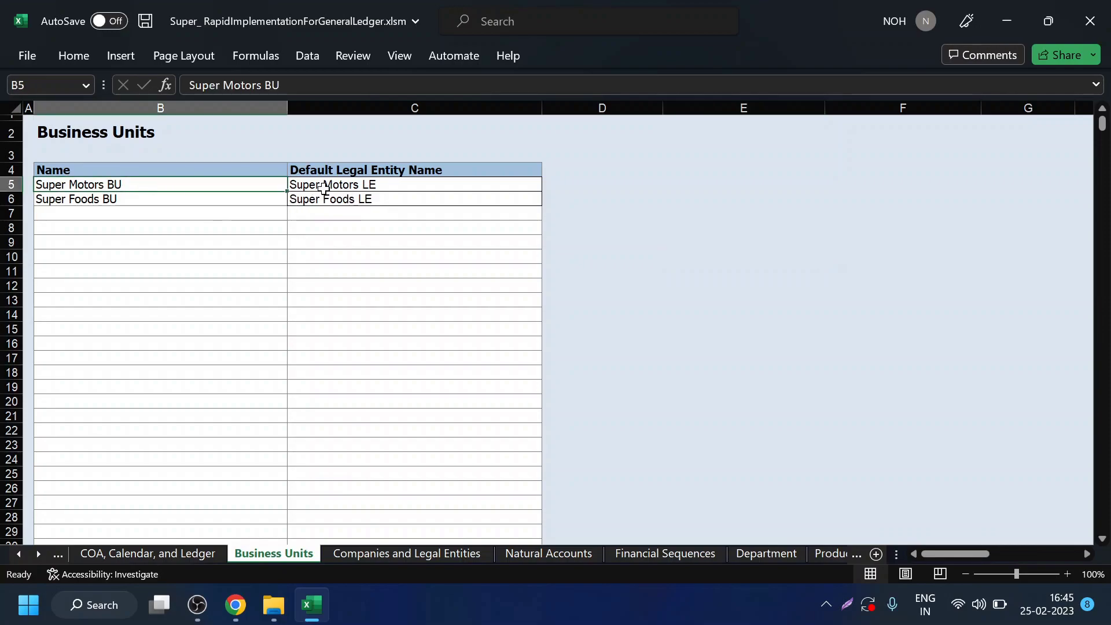
click(322, 188)
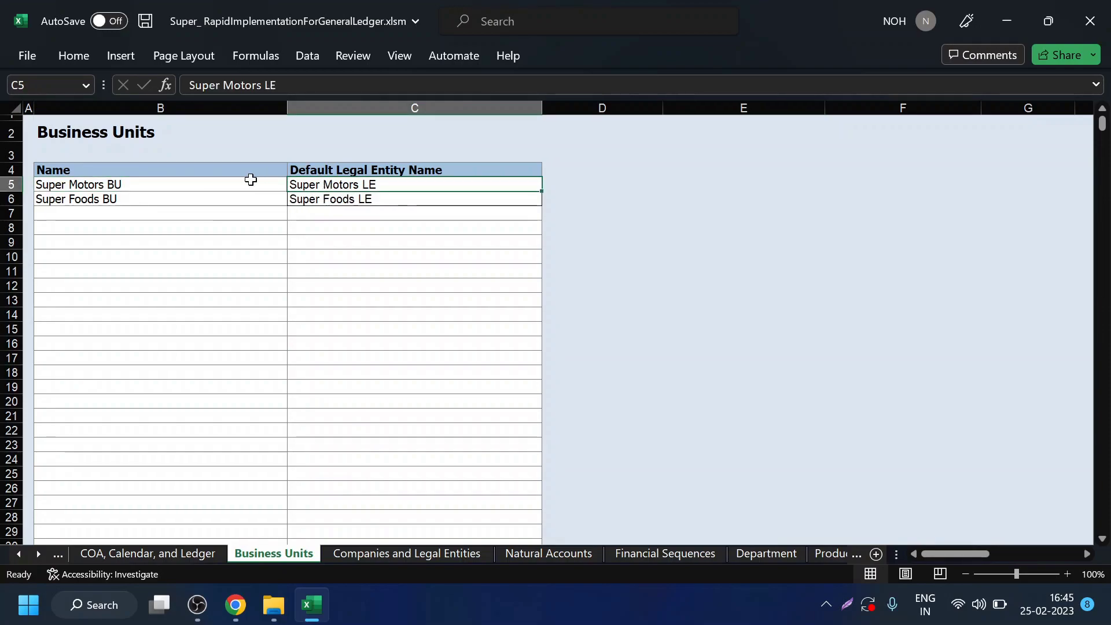
click(133, 184)
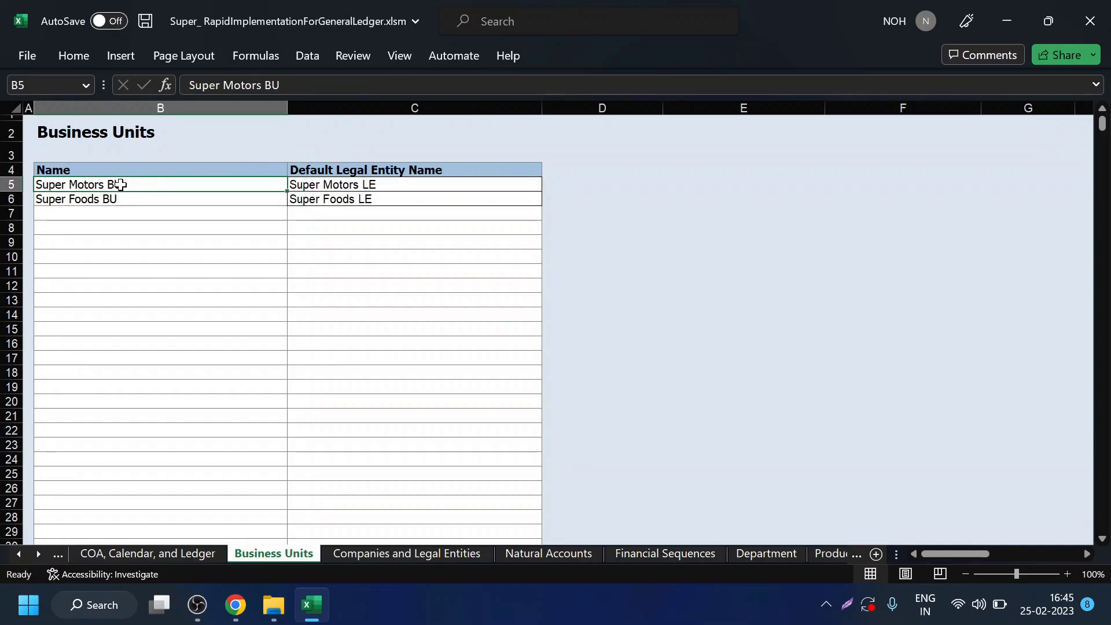
double_click(121, 184)
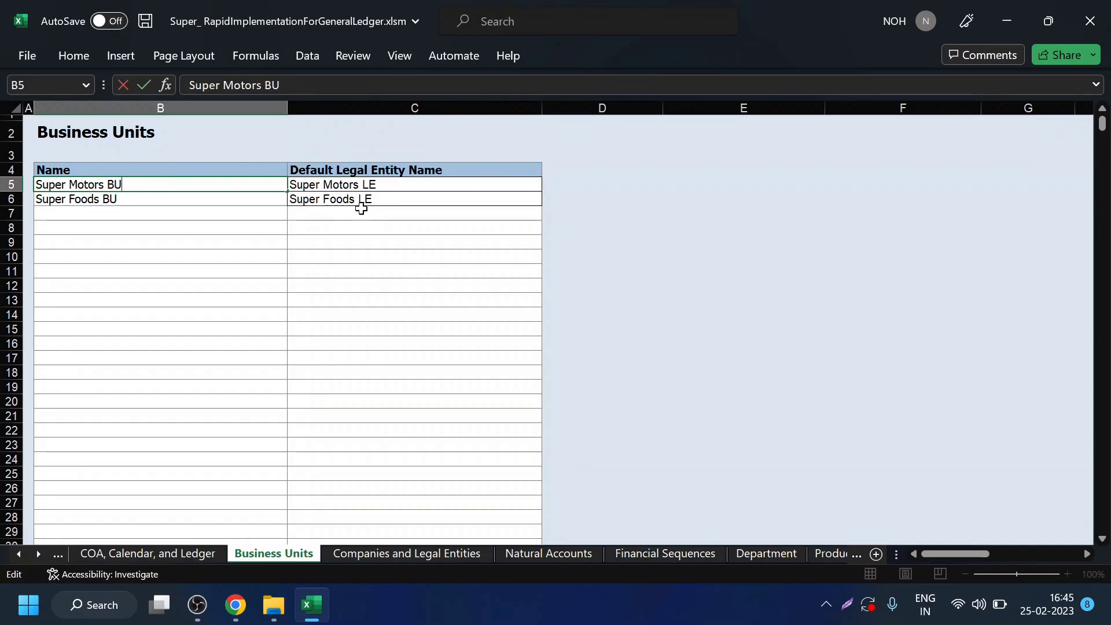
click(378, 190)
double_click(369, 185)
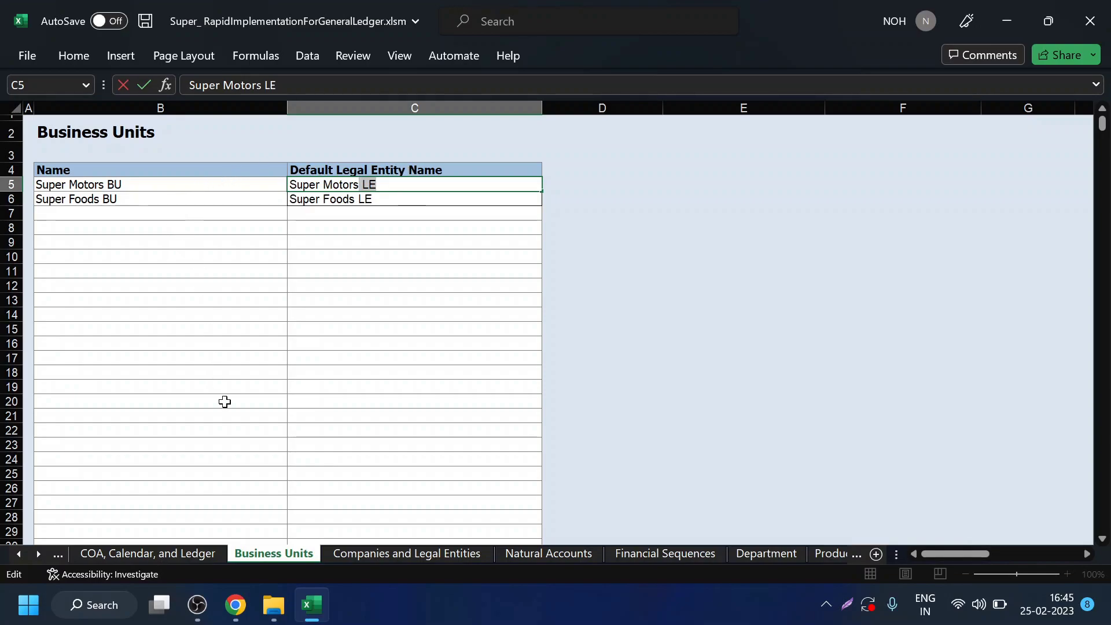
click(236, 614)
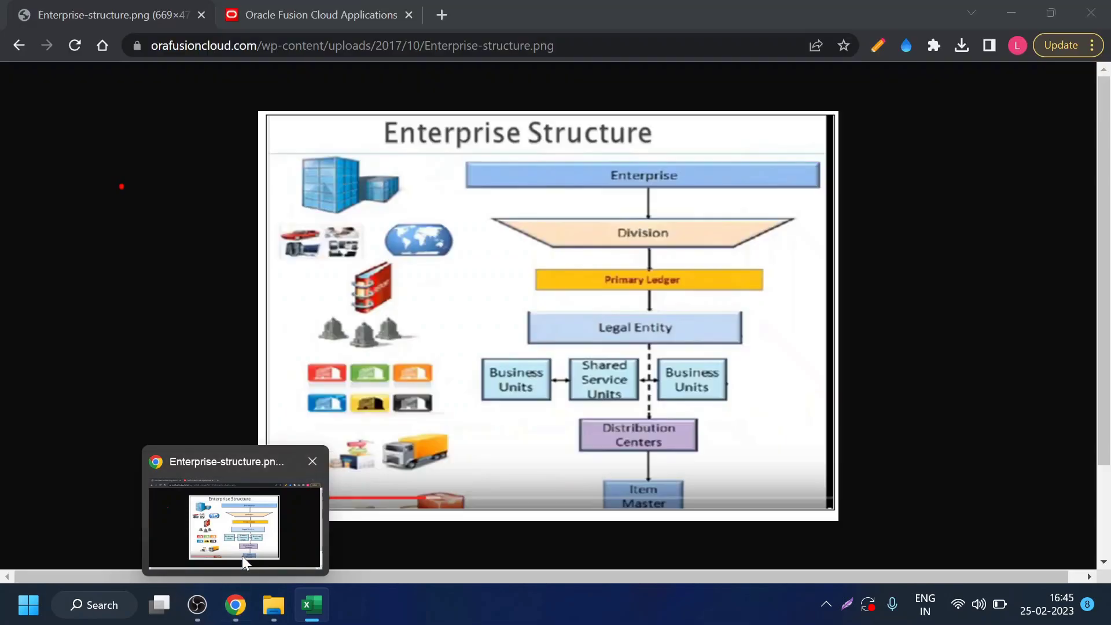
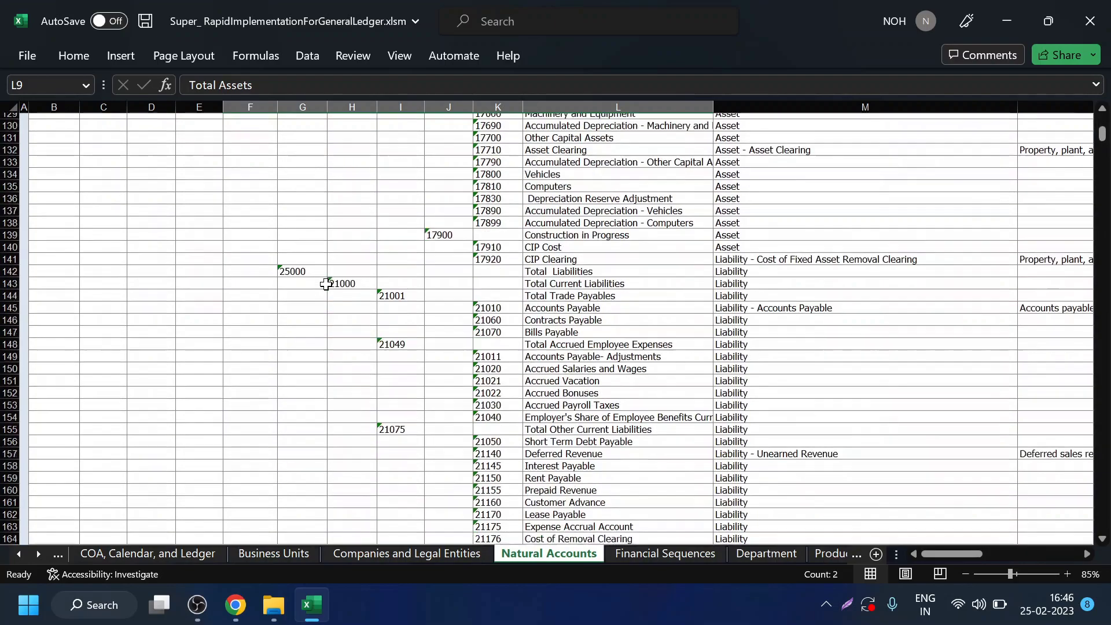
Examine the liability, equity and revenue parent-child hierarchies on the Natural Accounts sheet, including parents 31000 and 40001, and return to the first accounts.
scroll(912, 397, down, 7)
scroll(738, 310, up, 4)
scroll(738, 310, up, 4)
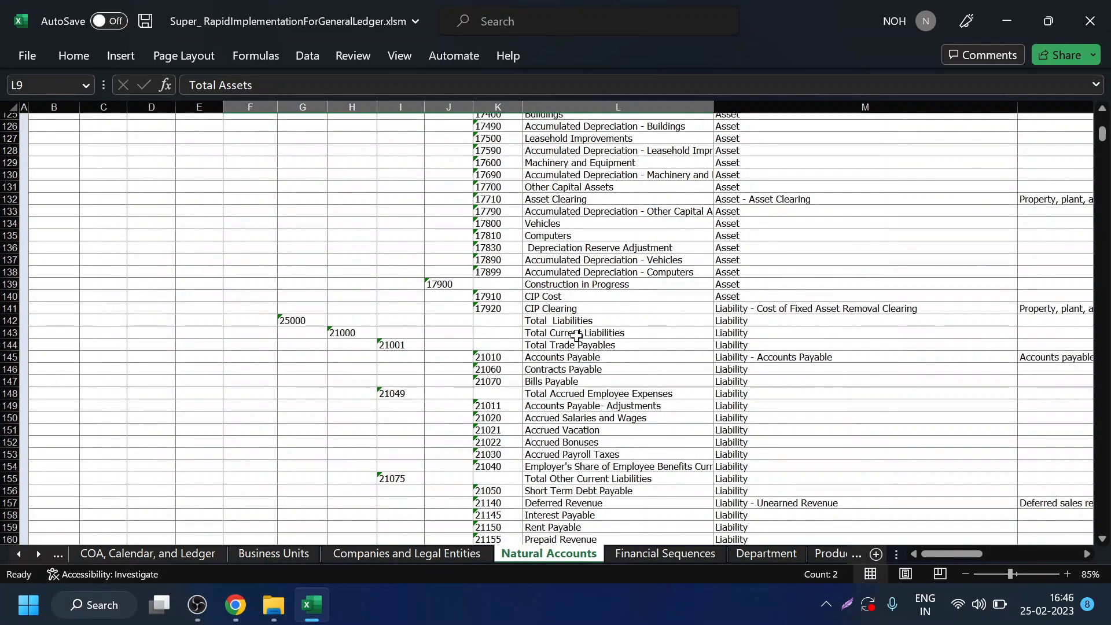
scroll(298, 379, down, 20)
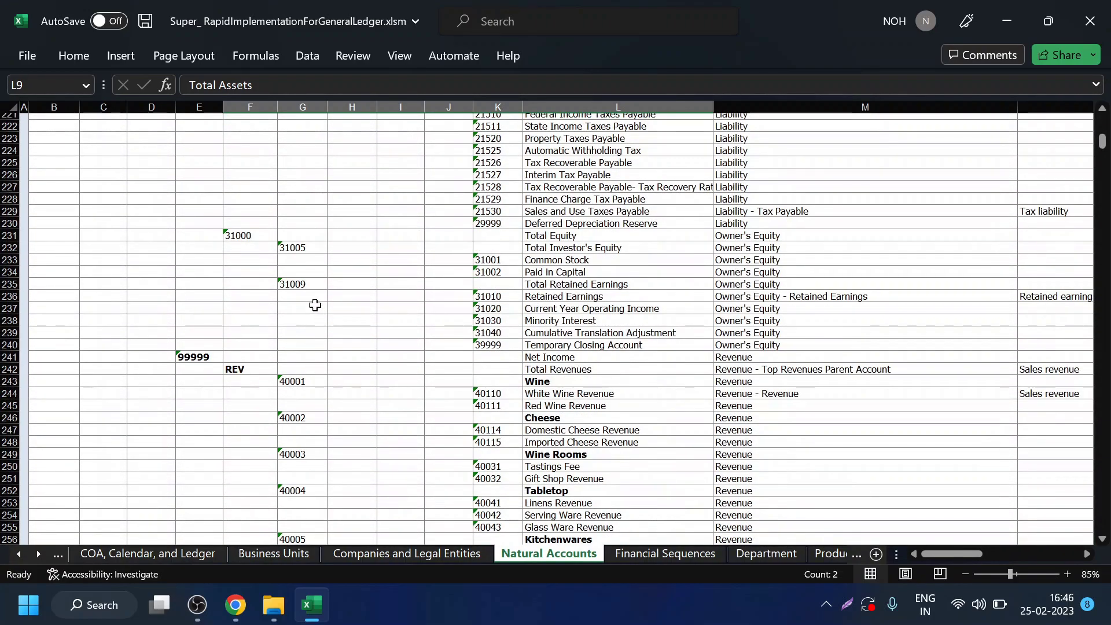
click(248, 235)
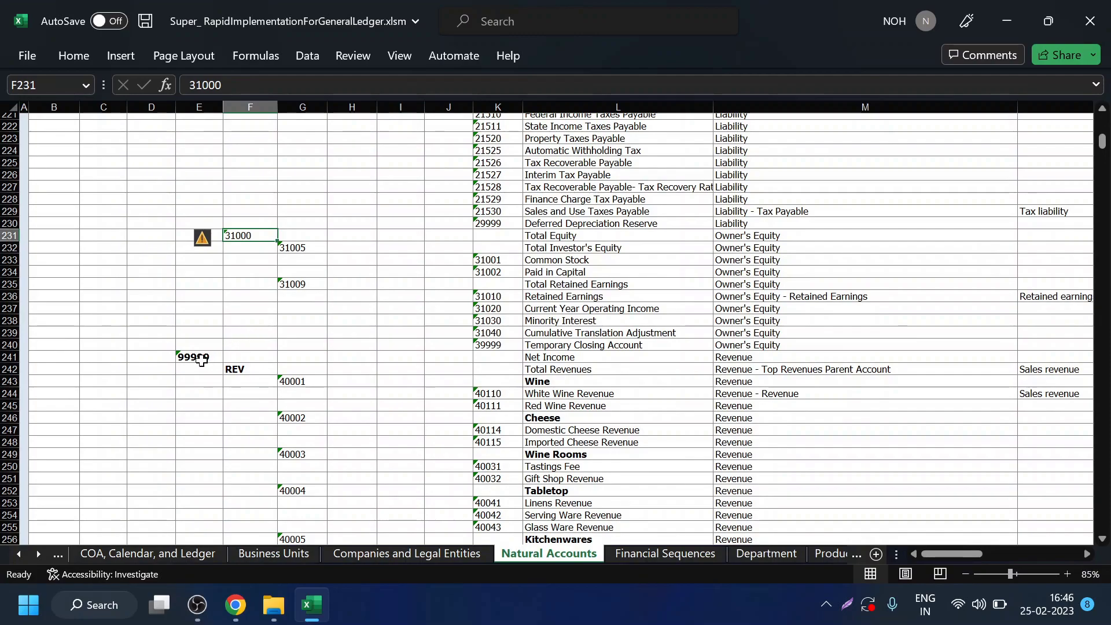
click(293, 383)
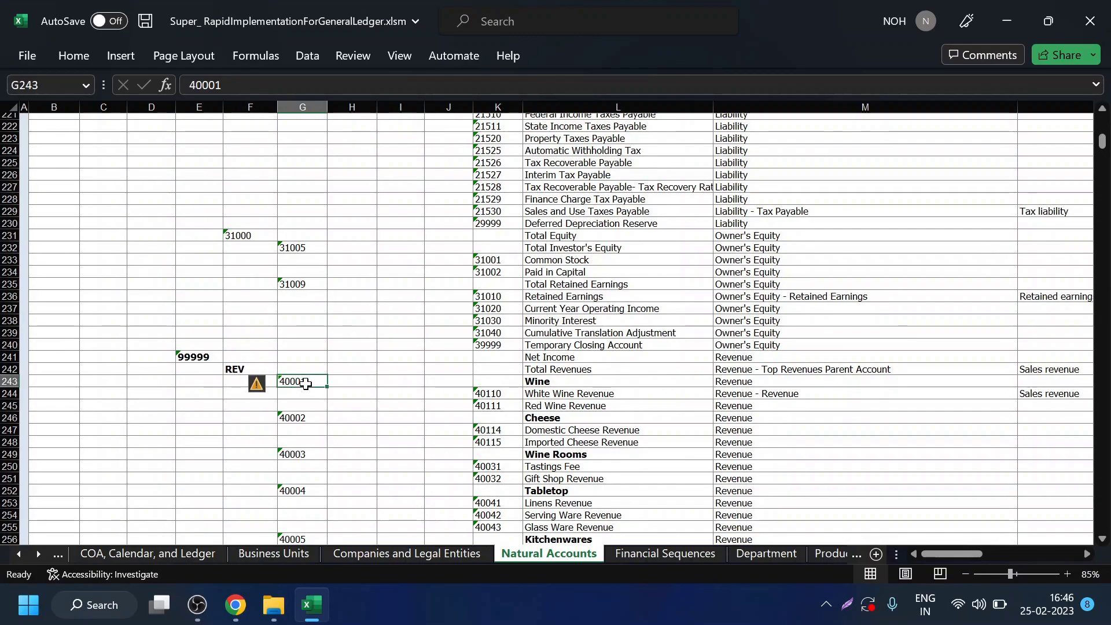
scroll(301, 385, down, 9)
scroll(305, 384, up, 20)
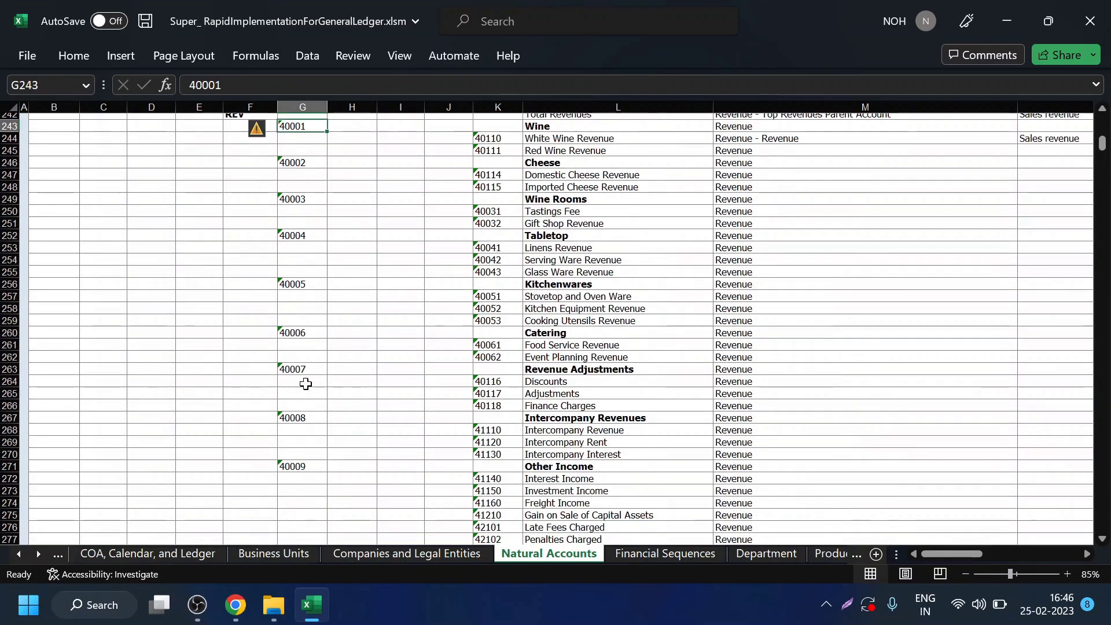
scroll(305, 383, up, 20)
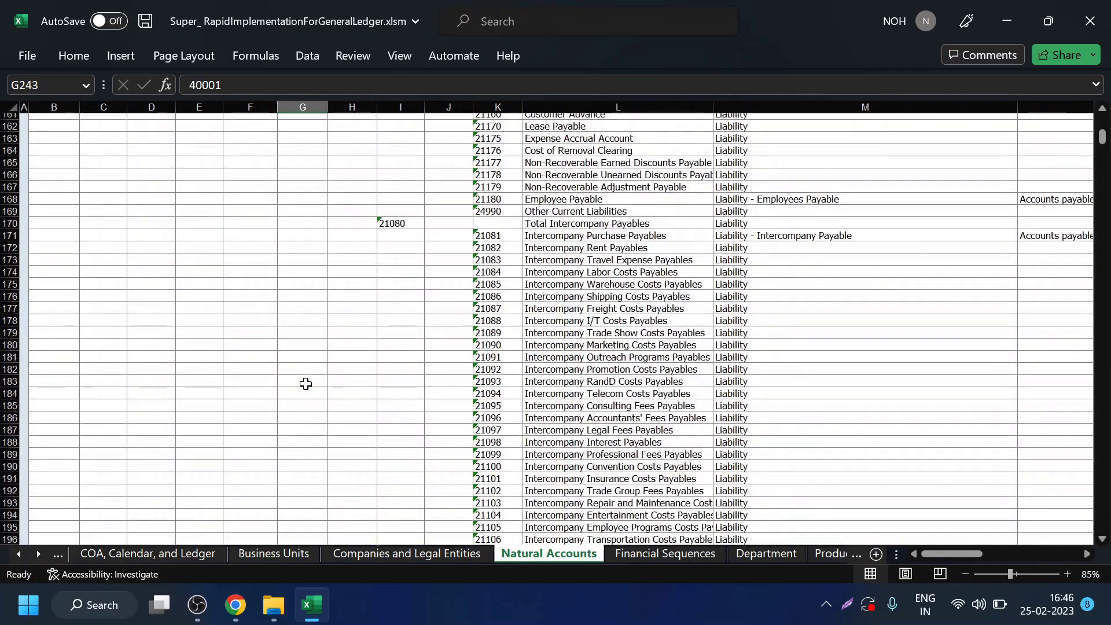
scroll(306, 383, up, 20)
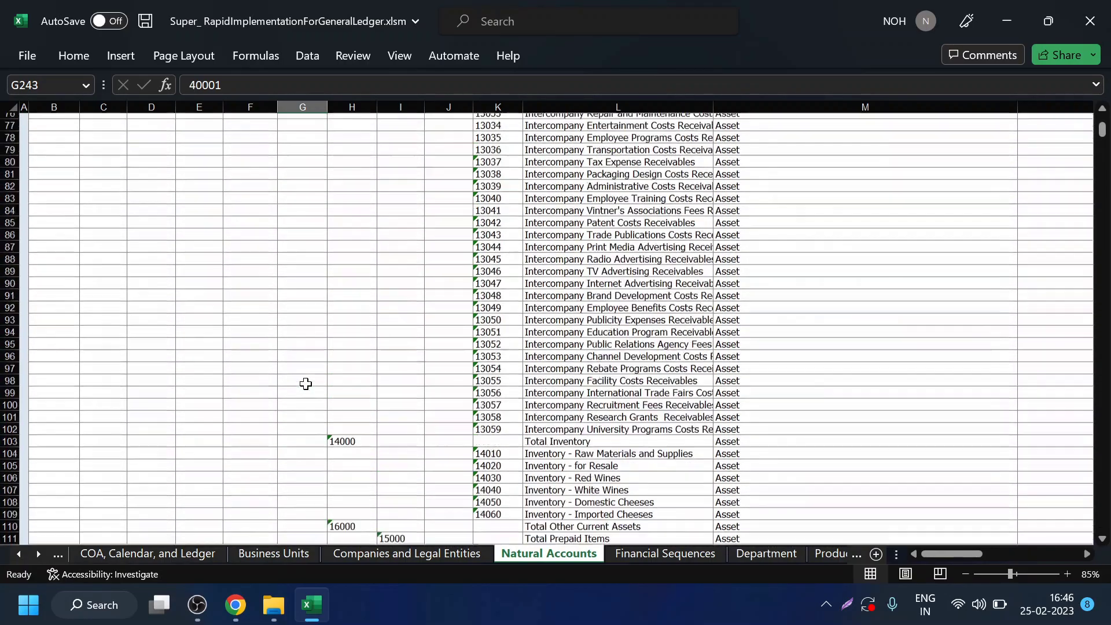
scroll(306, 383, up, 2)
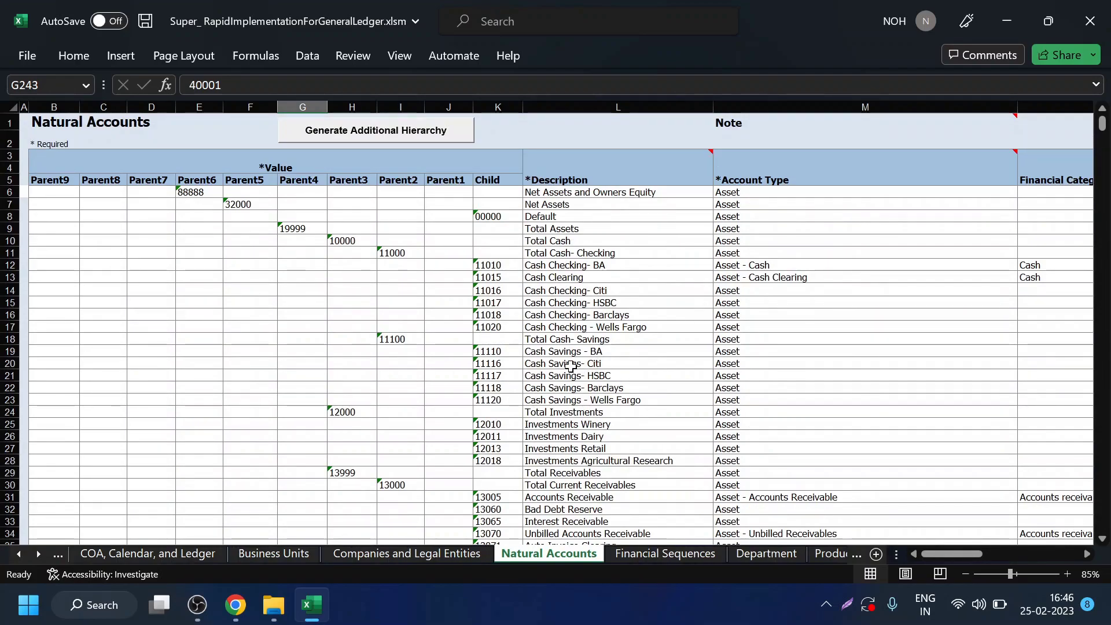
Inspect the Total Cash- Savings parent account 11100 and its child accounts 11110 to 11120, leaving the existing data in place.
drag(384, 340, 586, 343)
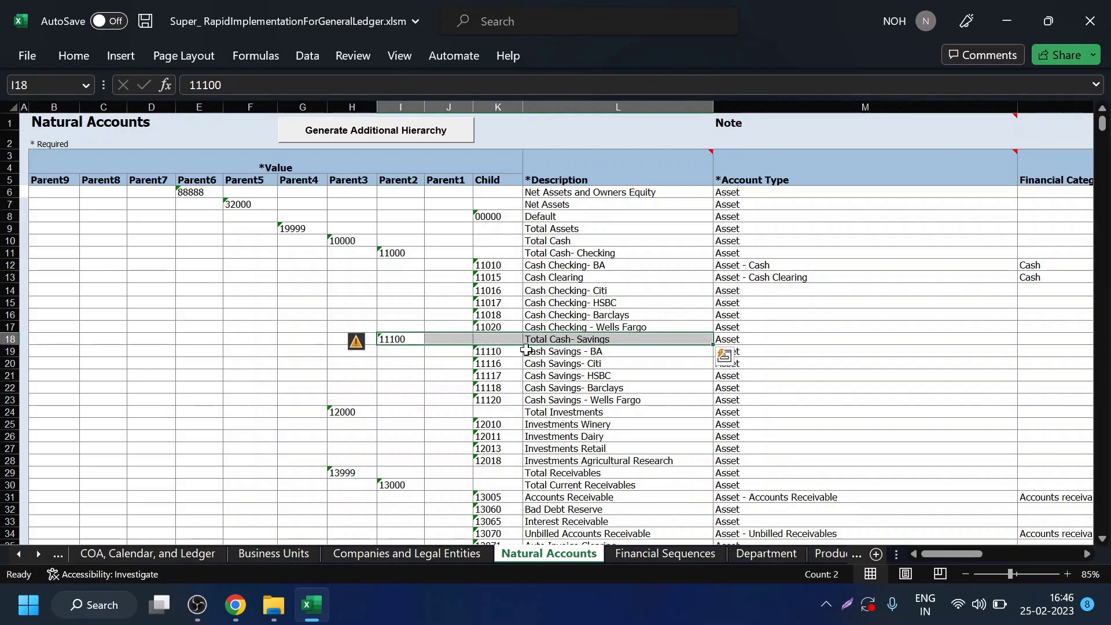
drag(483, 346, 494, 397)
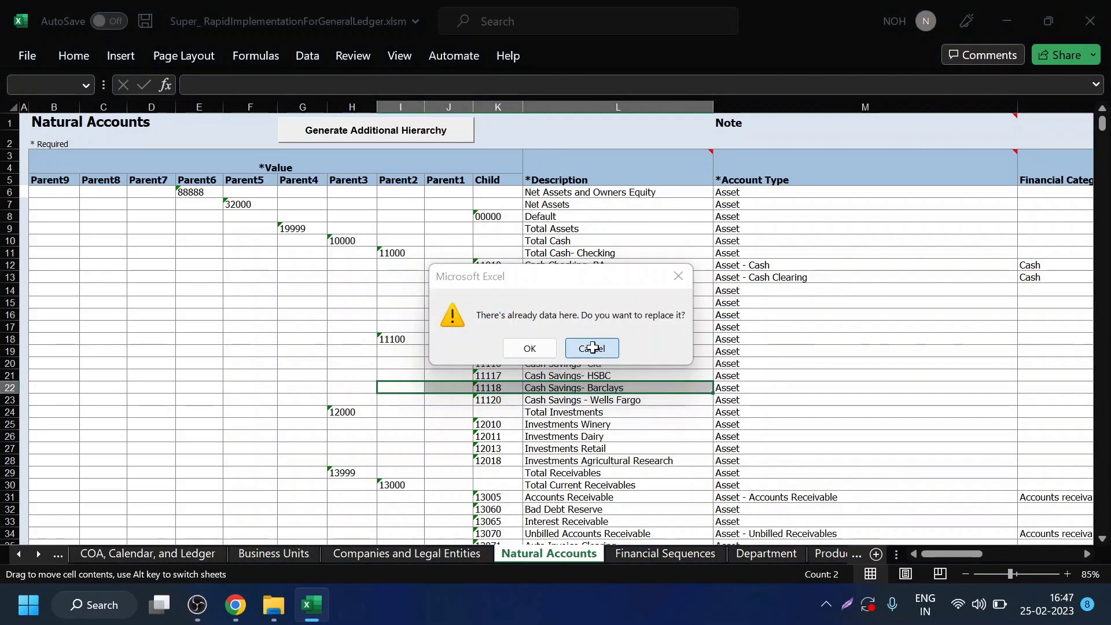
click(593, 347)
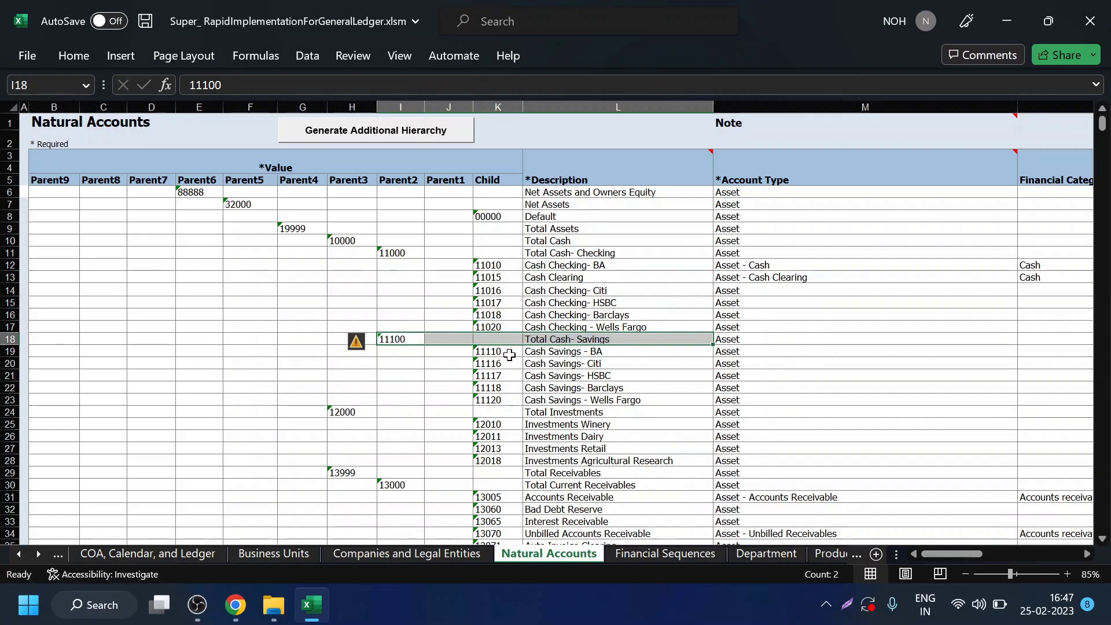
drag(489, 352, 492, 404)
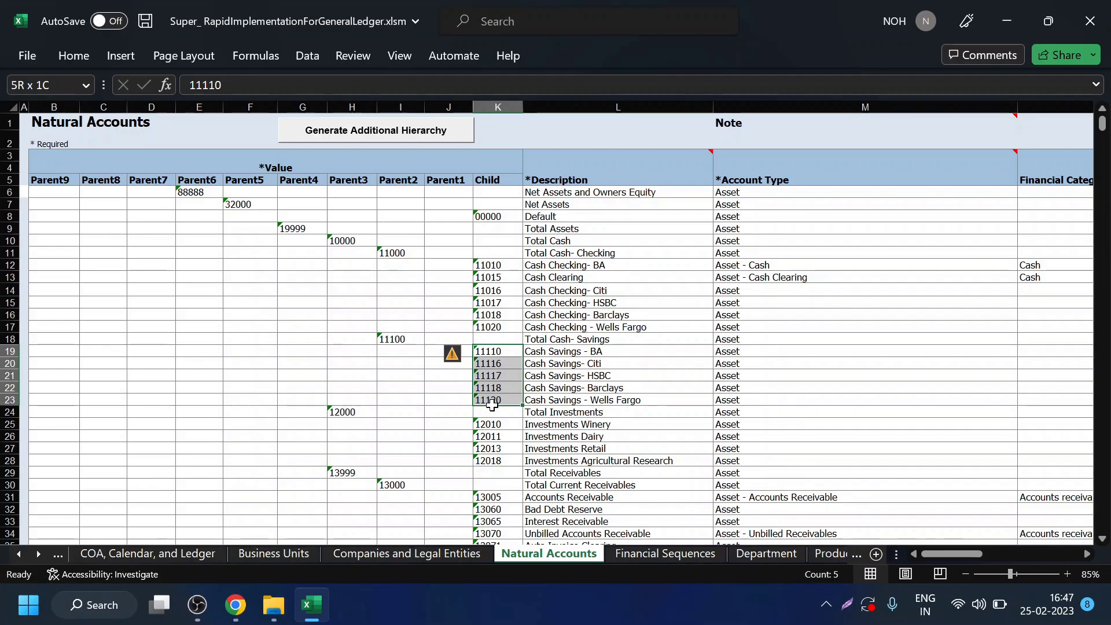
Replace the Total Revenues parent value in cell F242 of the Natural Accounts sheet with 49999.
drag(492, 404, 492, 405)
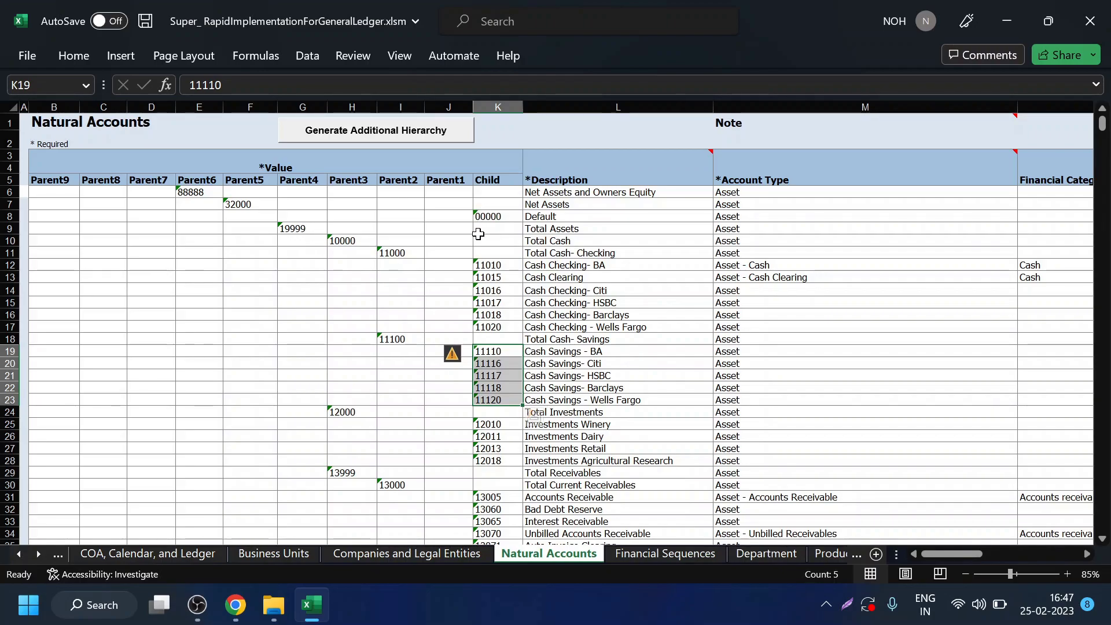
scroll(364, 434, down, 20)
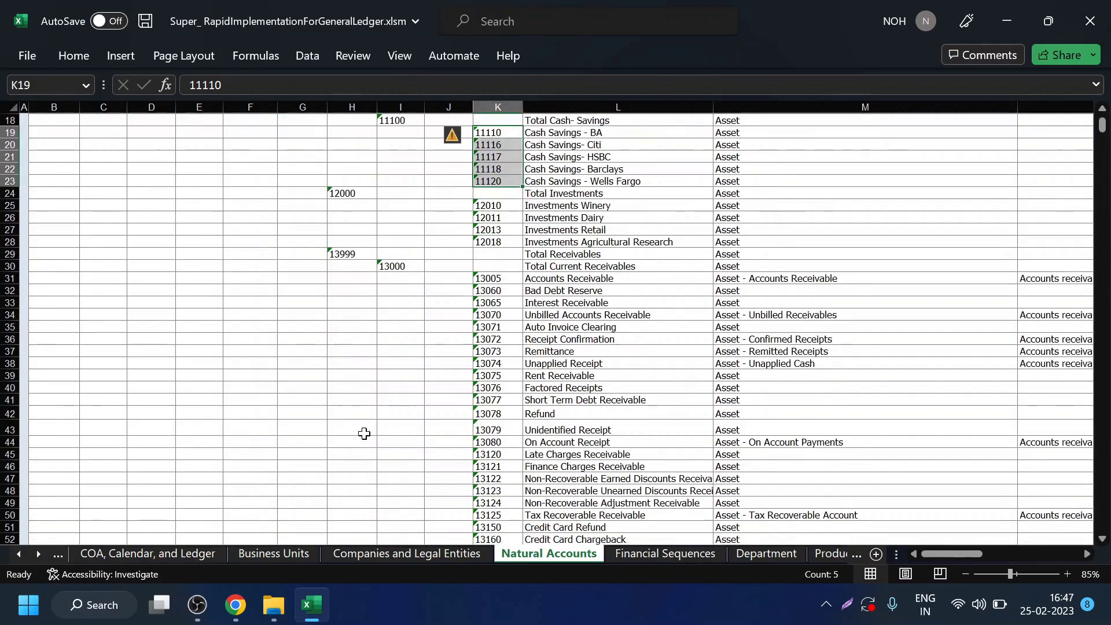
scroll(363, 433, down, 20)
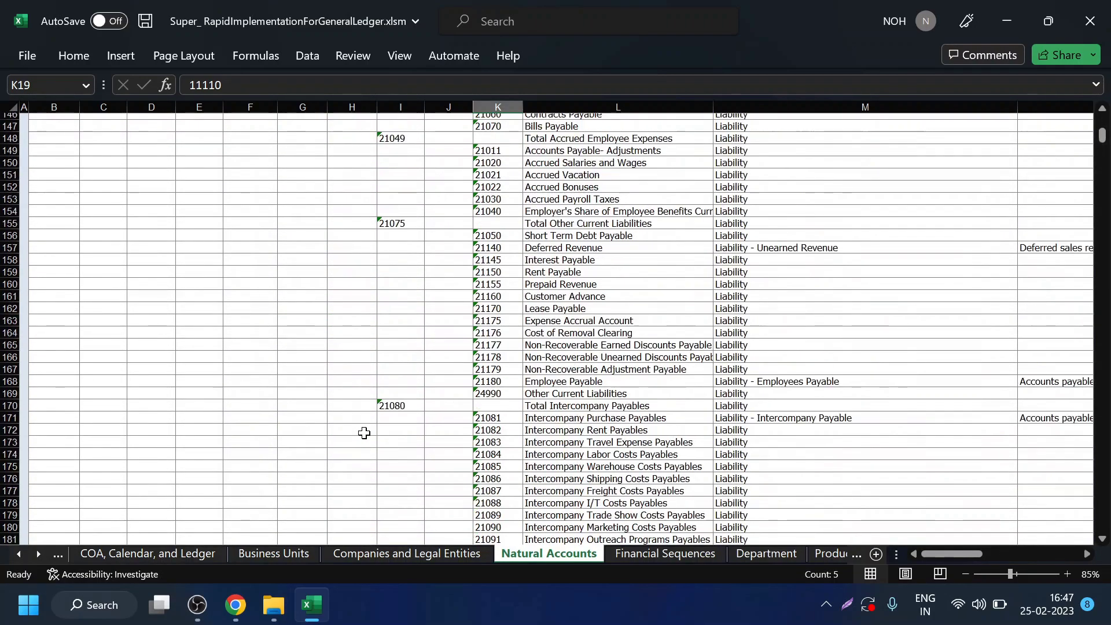
scroll(364, 434, down, 7)
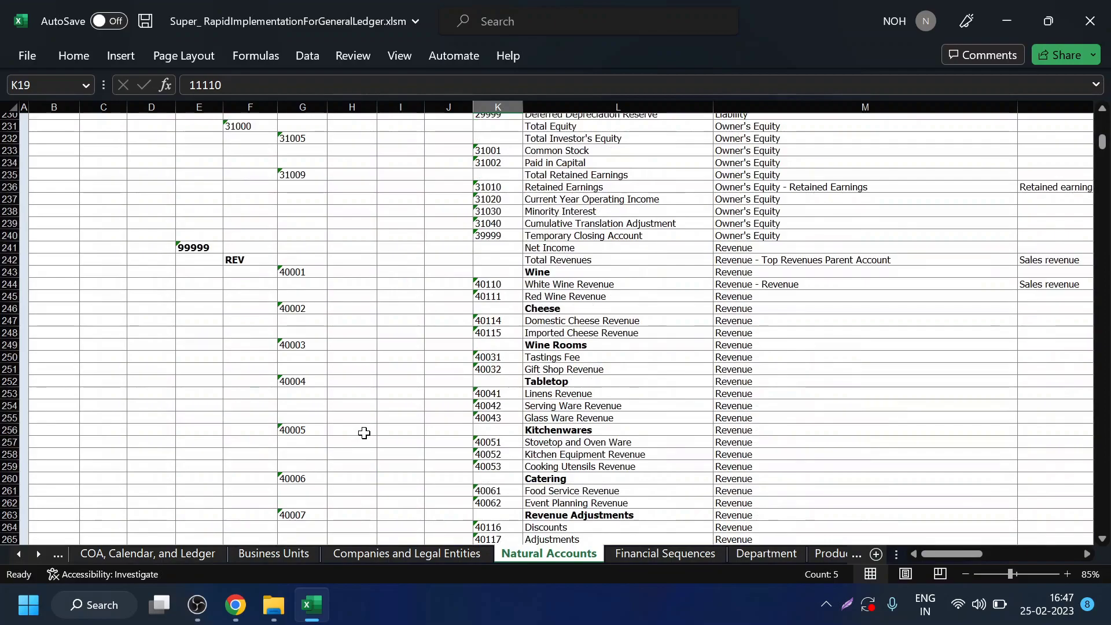
click(250, 265)
scroll(261, 402, down, 7)
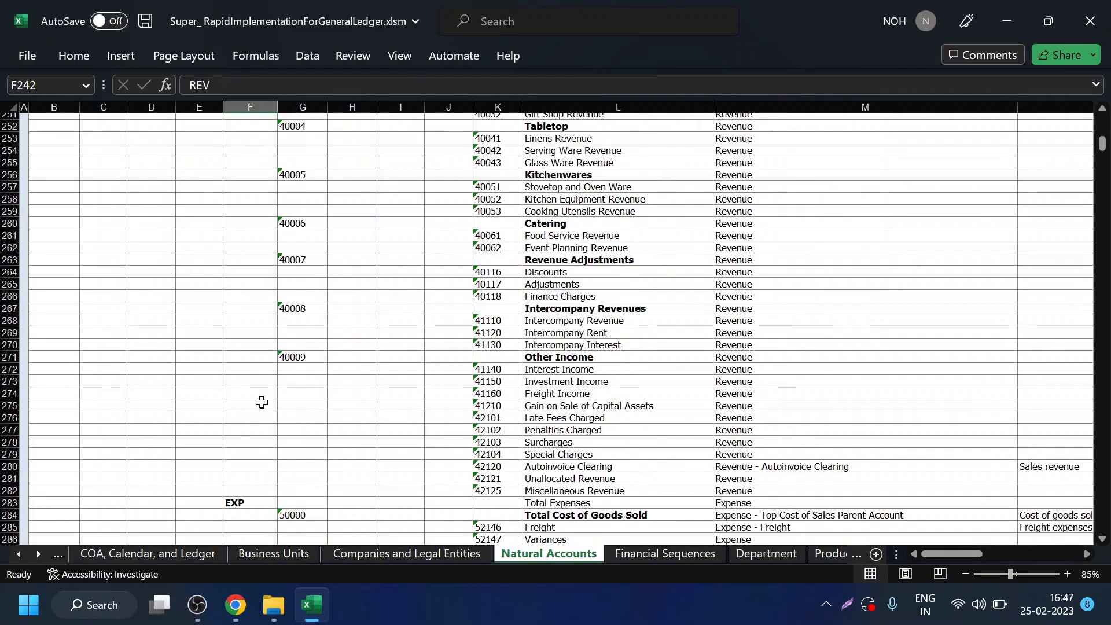
scroll(261, 402, down, 2)
scroll(261, 402, up, 7)
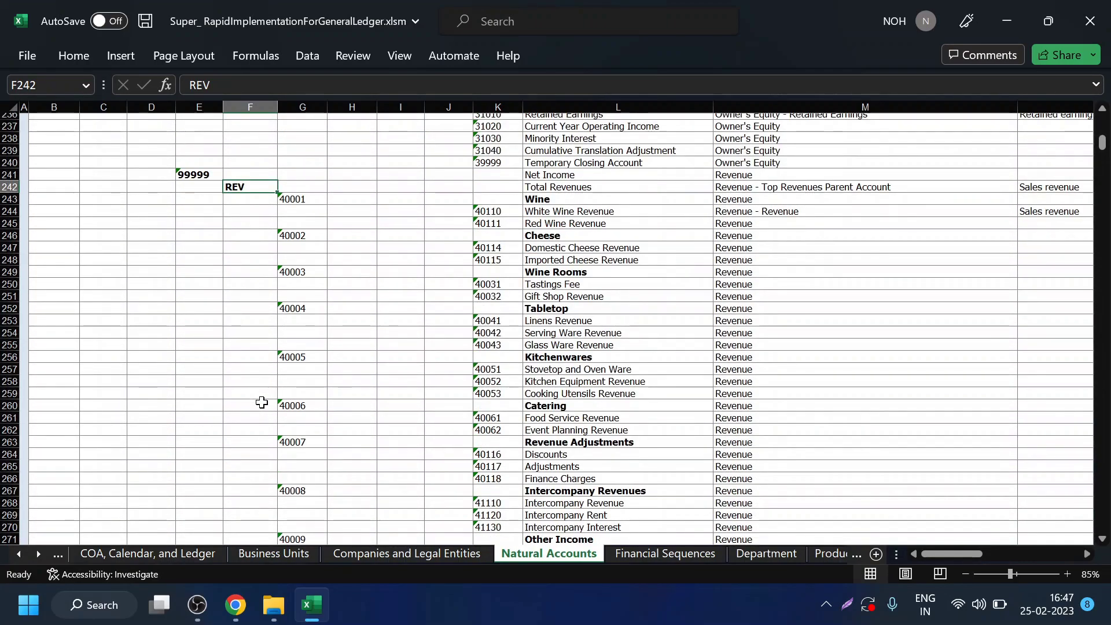
text(5)
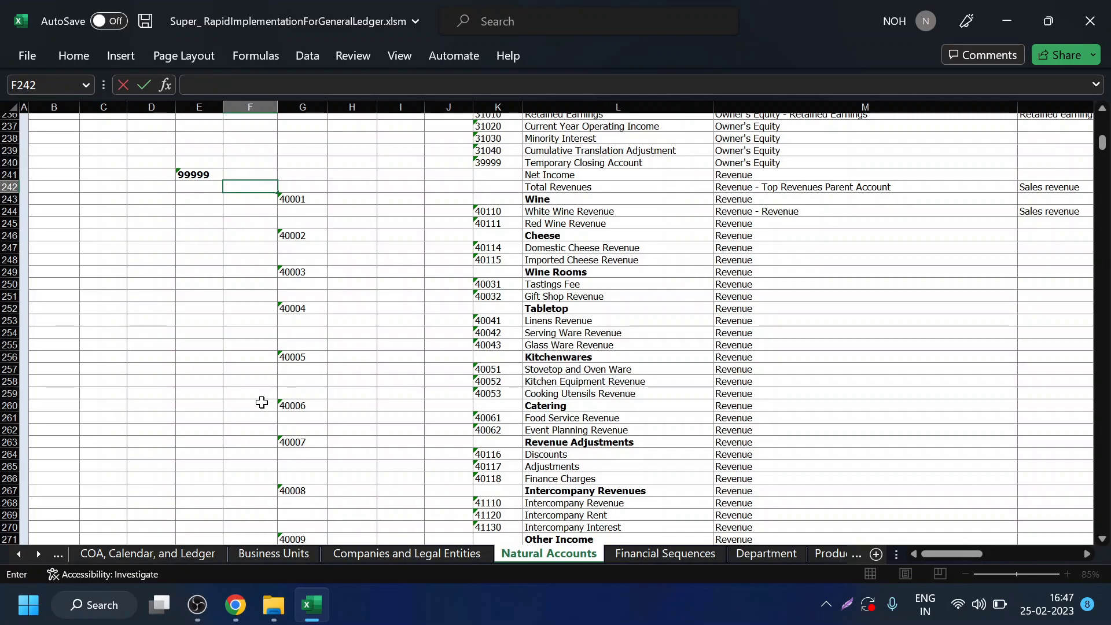
text(49999)
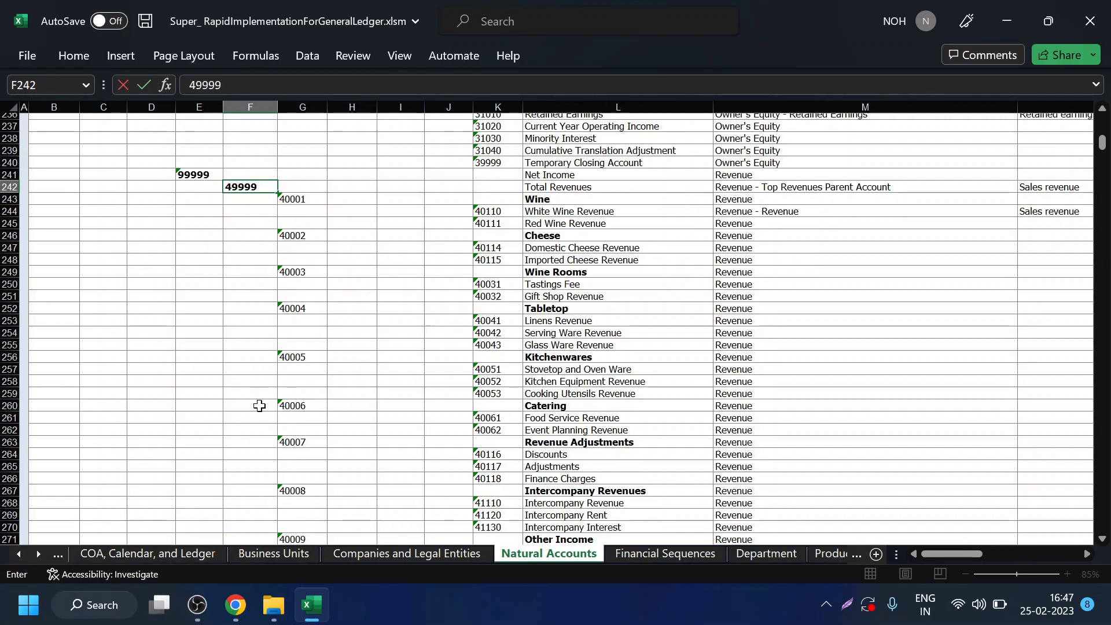
Replace the Total Expenses parent value in cell F283 with 59999.
scroll(259, 405, down, 6)
click(237, 465)
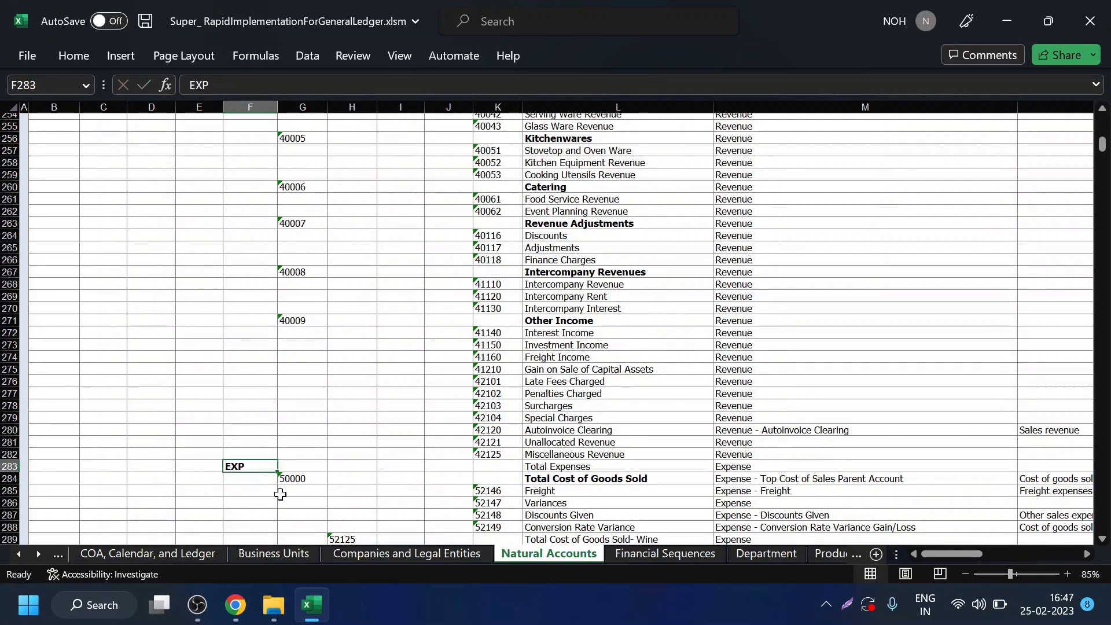
text(5999)
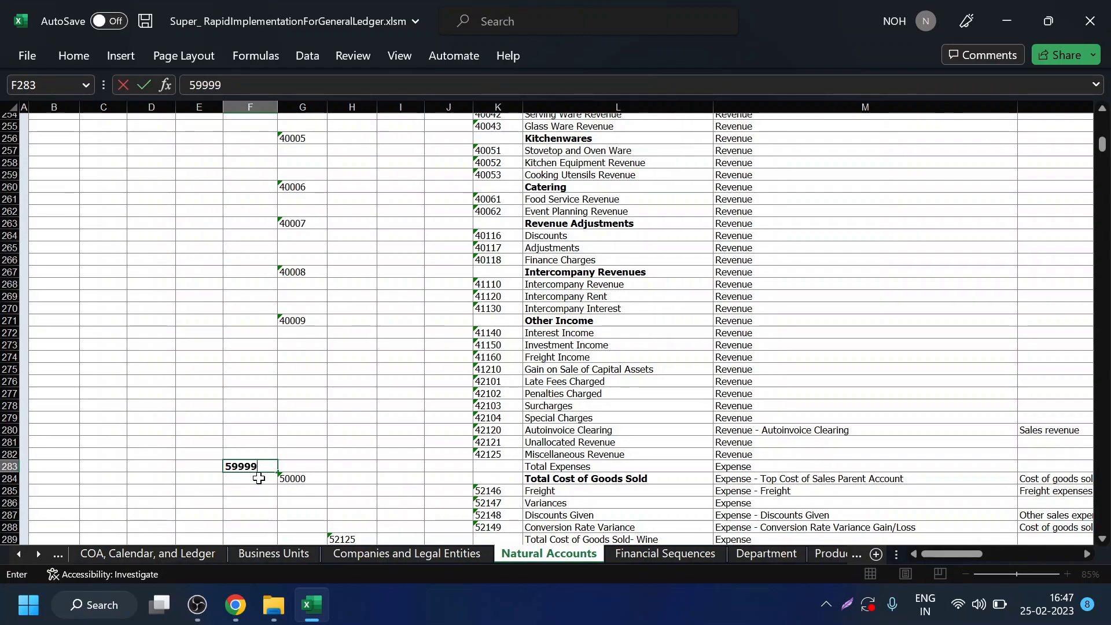
text(9)
Review the account hierarchy from operating expenses parent 51000 back through revenue, equity and liabilities to the first asset accounts.
scroll(259, 477, up, 7)
scroll(258, 478, down, 9)
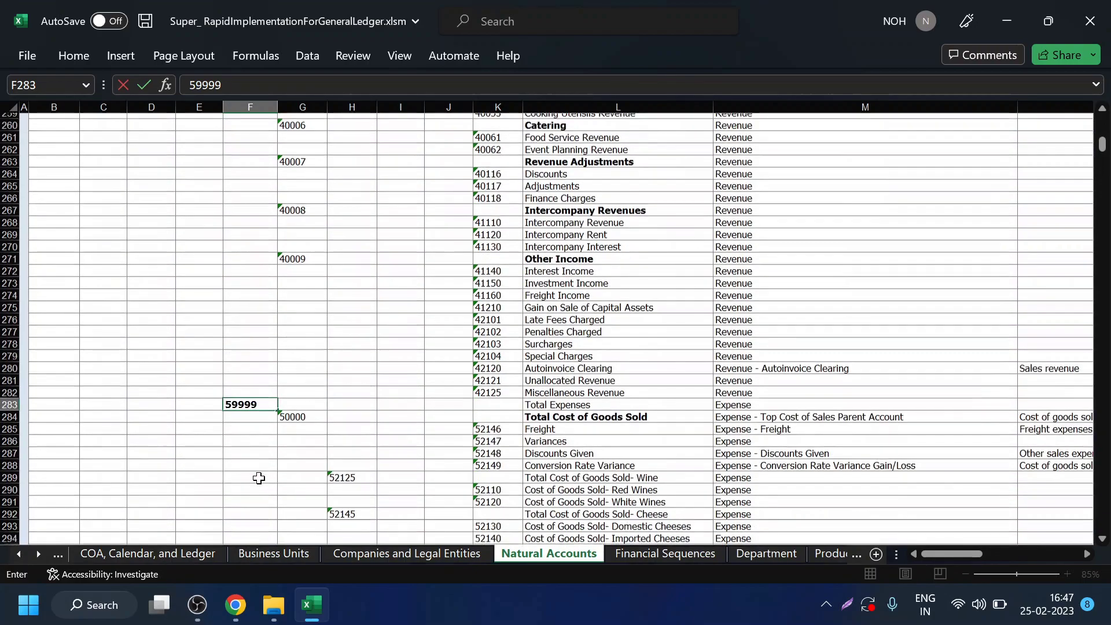
scroll(258, 478, down, 7)
scroll(259, 478, down, 7)
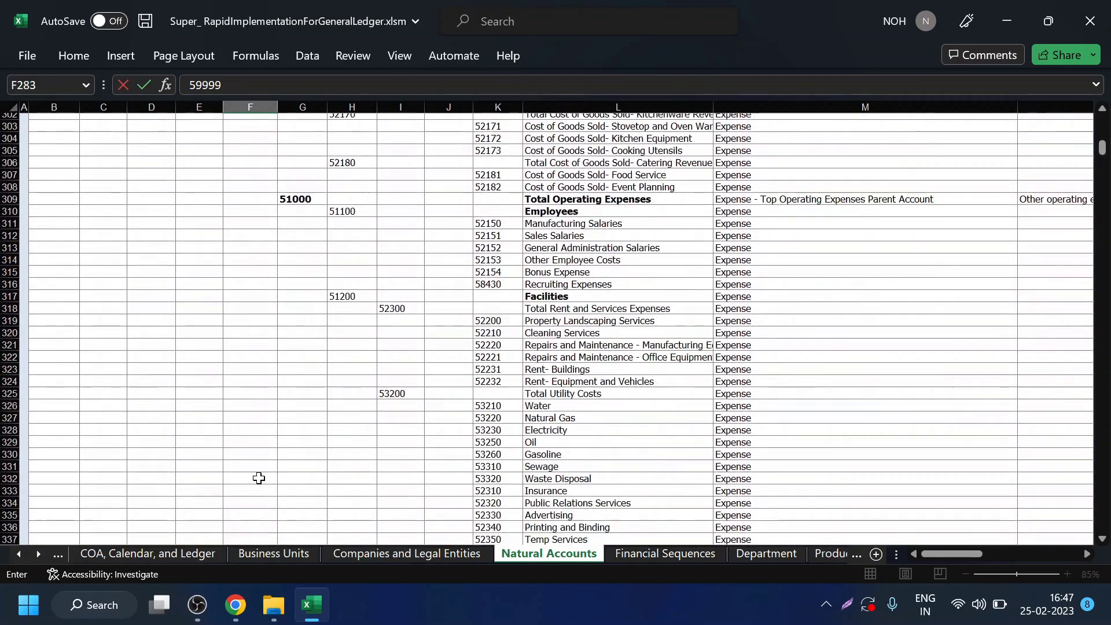
scroll(258, 478, up, 15)
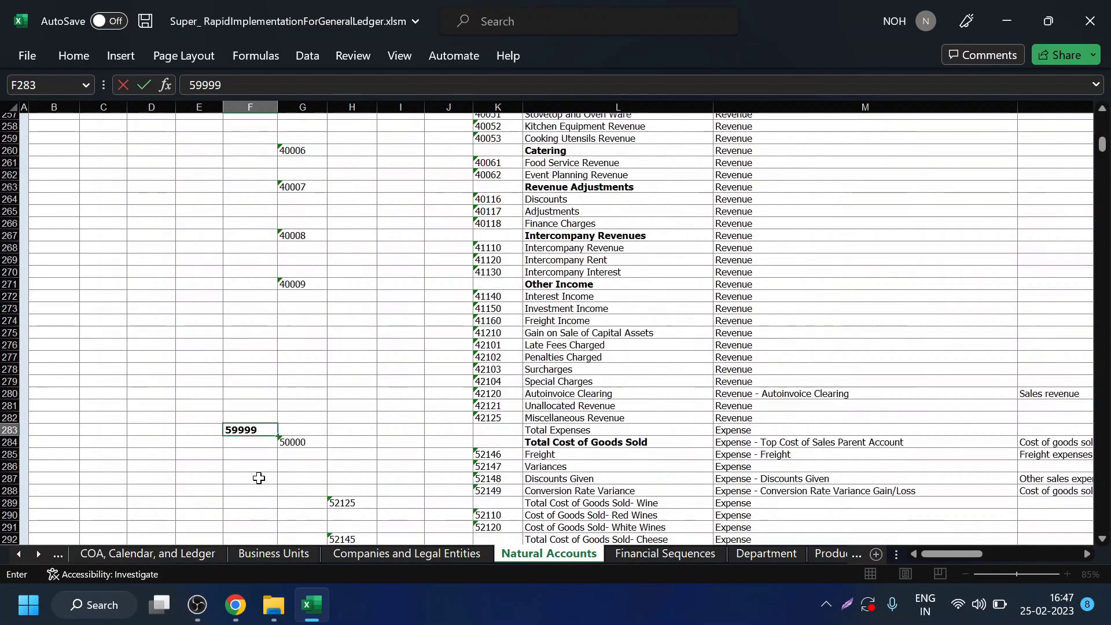
scroll(258, 477, up, 16)
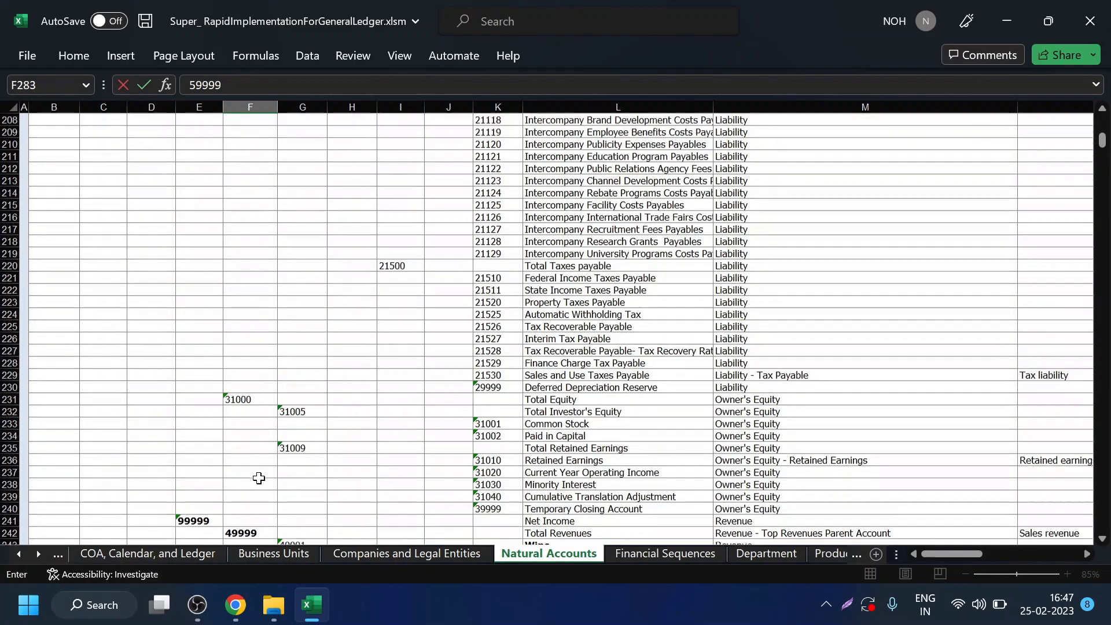
scroll(258, 478, up, 3)
scroll(258, 476, down, 3)
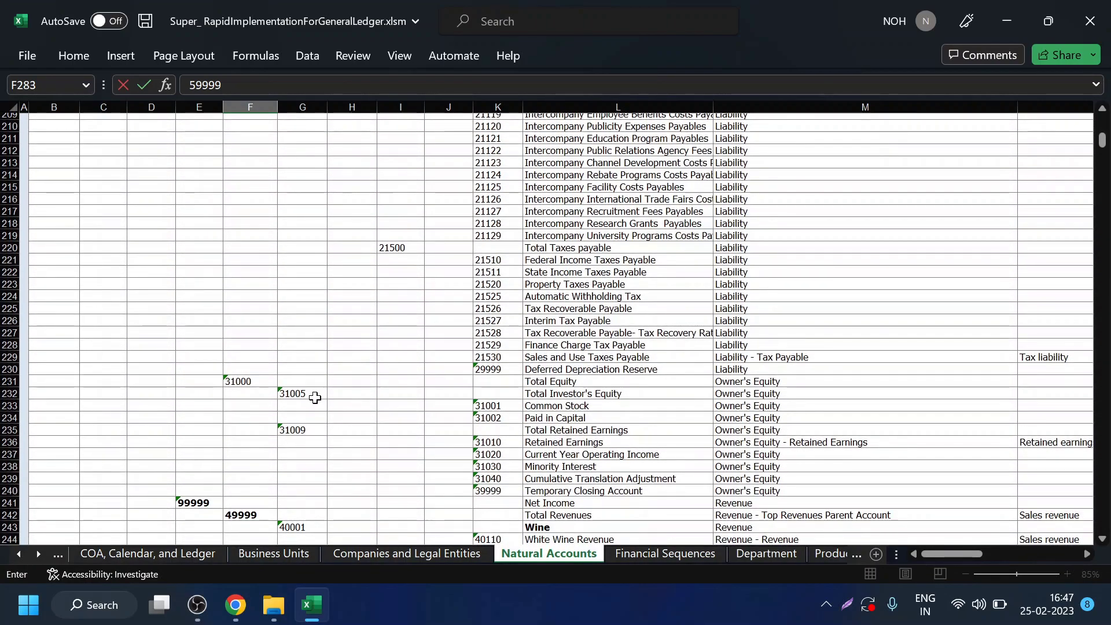
scroll(541, 299, up, 6)
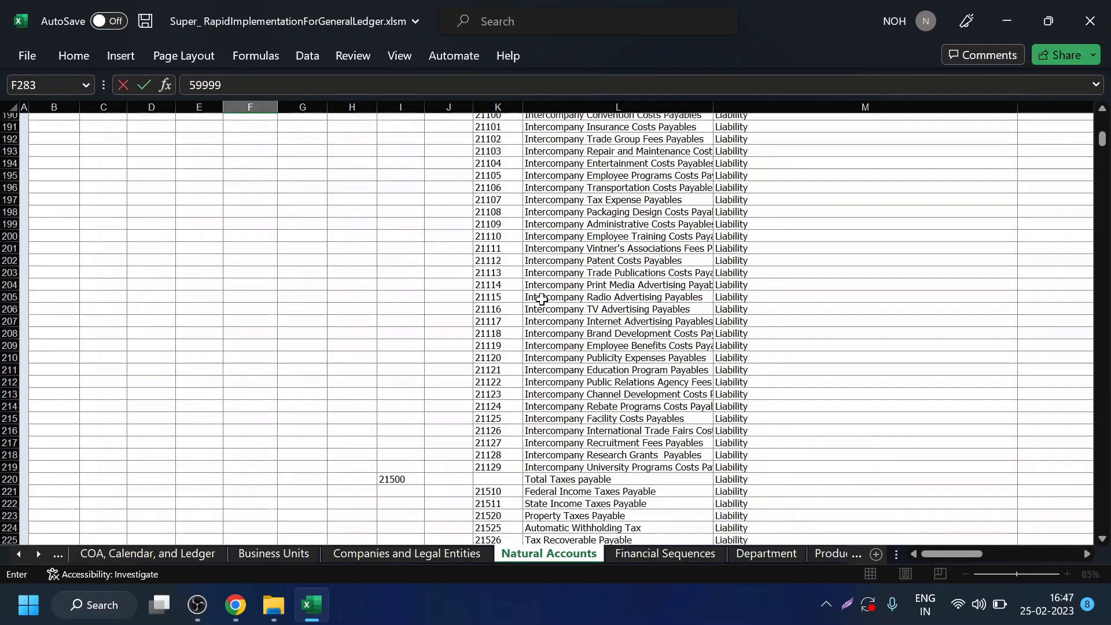
scroll(541, 298, up, 20)
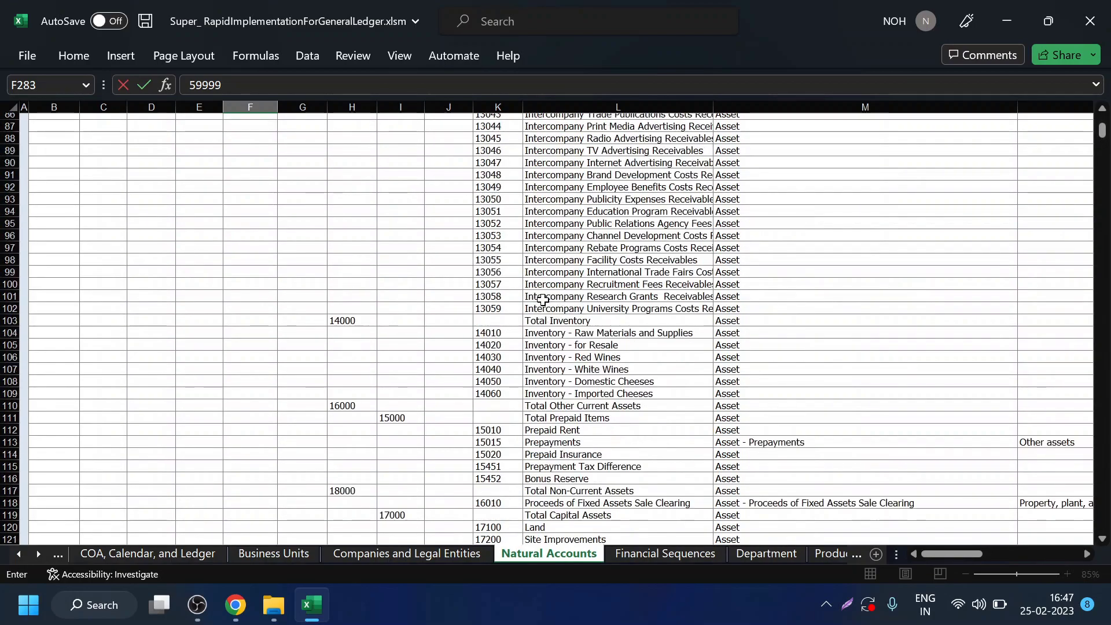
scroll(542, 299, up, 20)
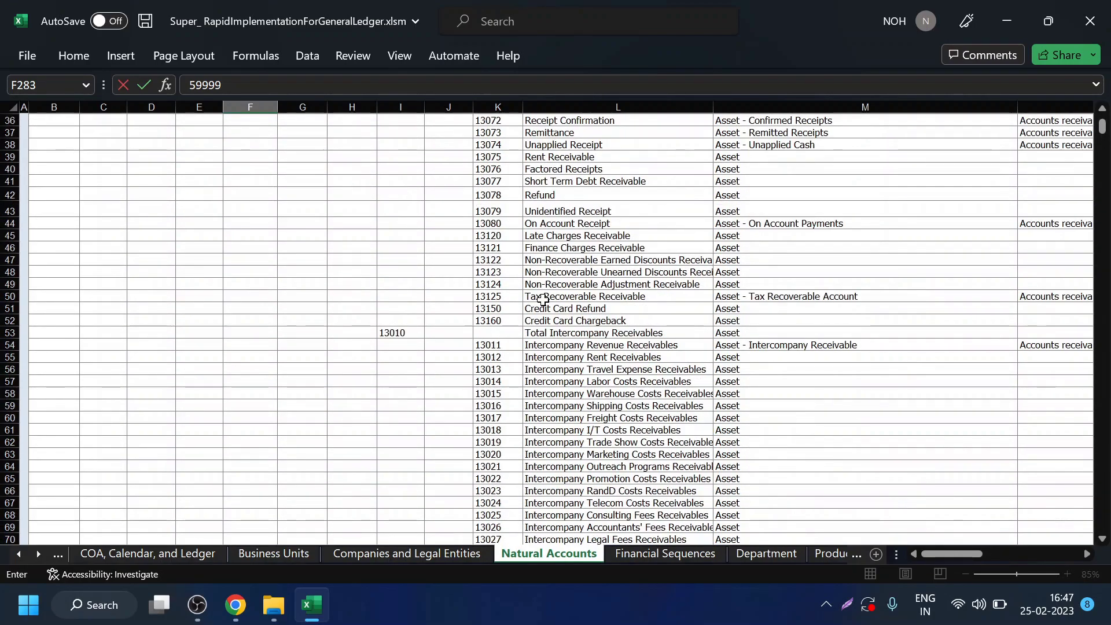
scroll(542, 299, up, 5)
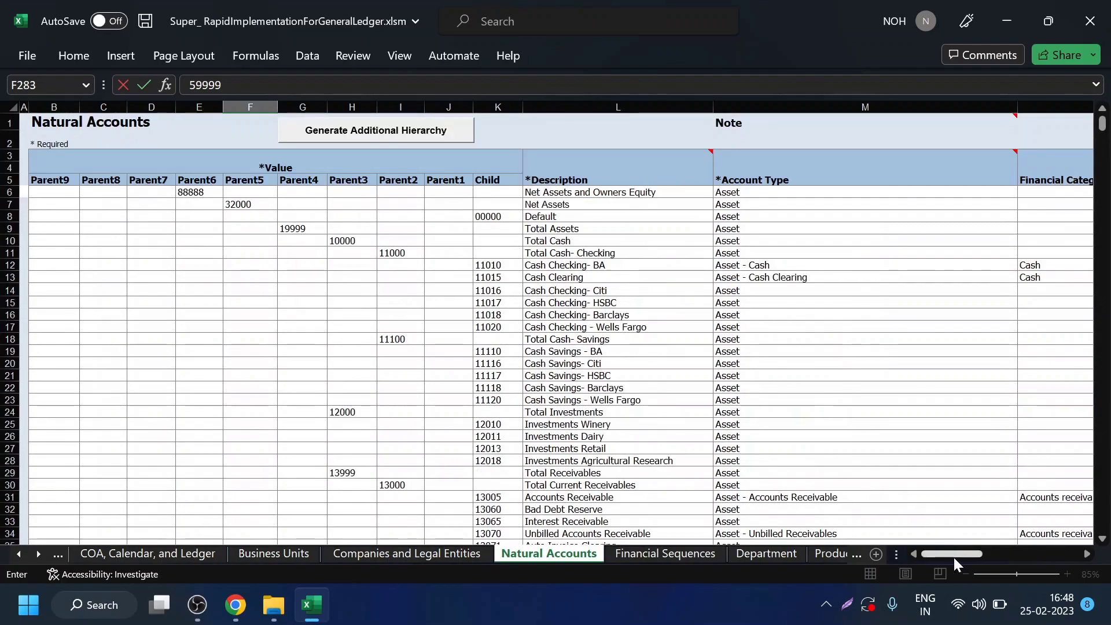
Examine the Financial Category column for the asset and liability accounts on the Natural Accounts sheet.
drag(953, 557, 971, 558)
click(663, 239)
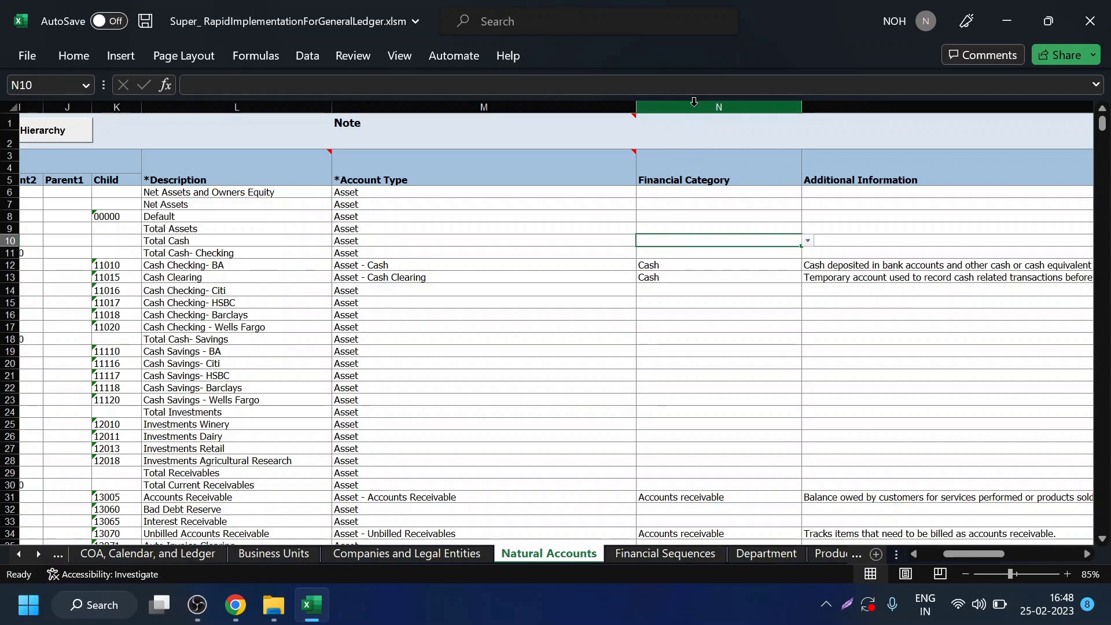
click(694, 106)
scroll(624, 466, down, 2)
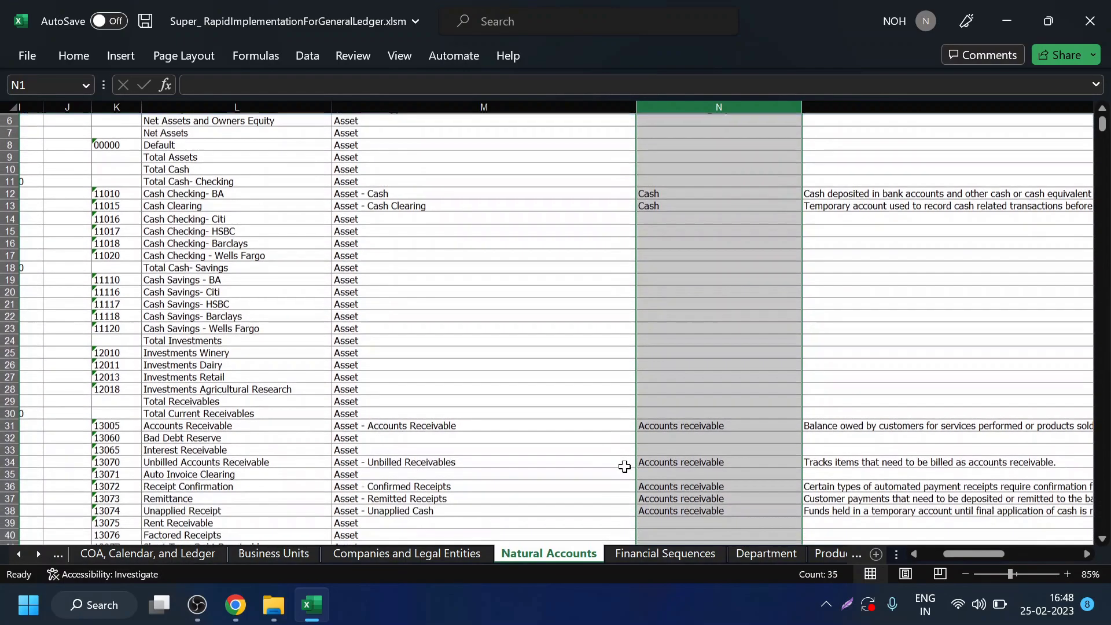
scroll(715, 465, down, 18)
scroll(713, 465, down, 17)
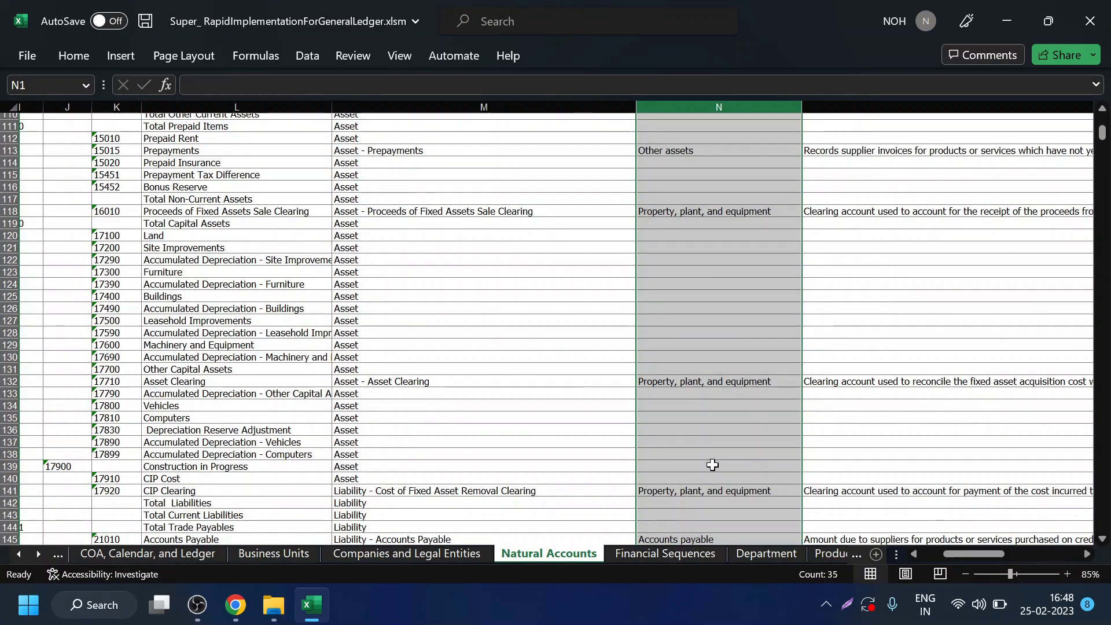
scroll(712, 465, down, 8)
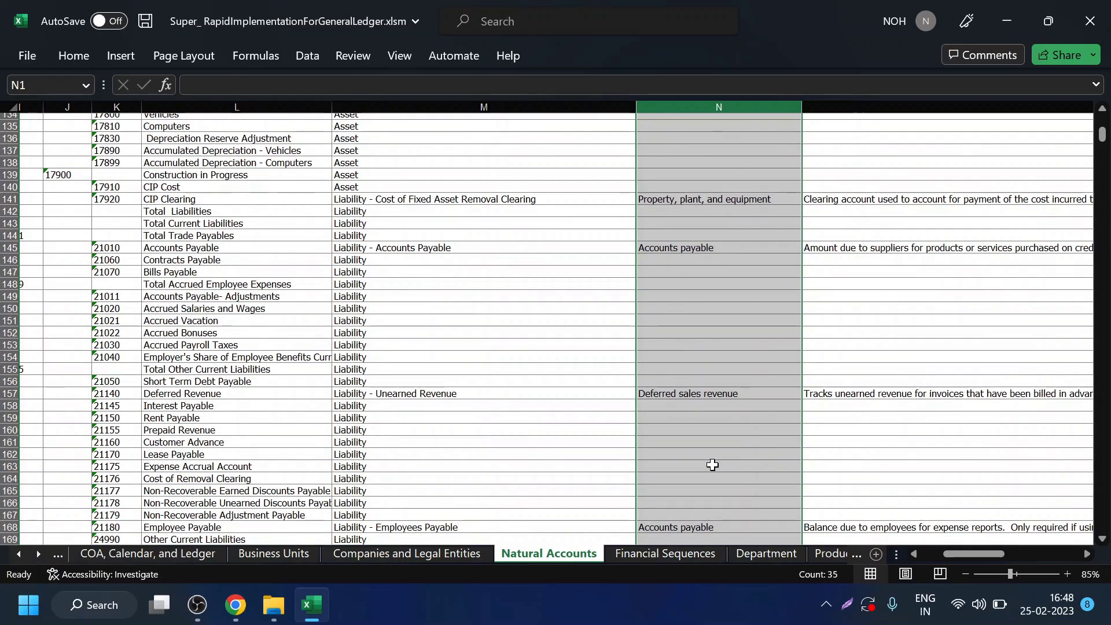
Check the financial categories of Accounts Payable 21010 and Employee Payable 21180, and return to the parent columns of the first accounts.
click(680, 250)
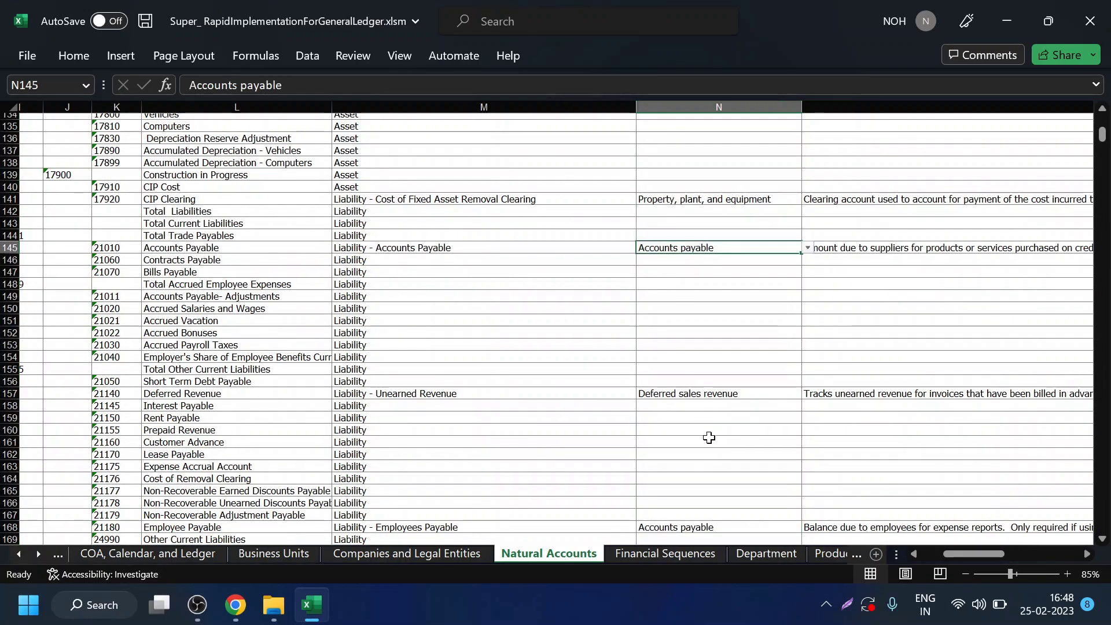
click(708, 530)
scroll(706, 529, down, 11)
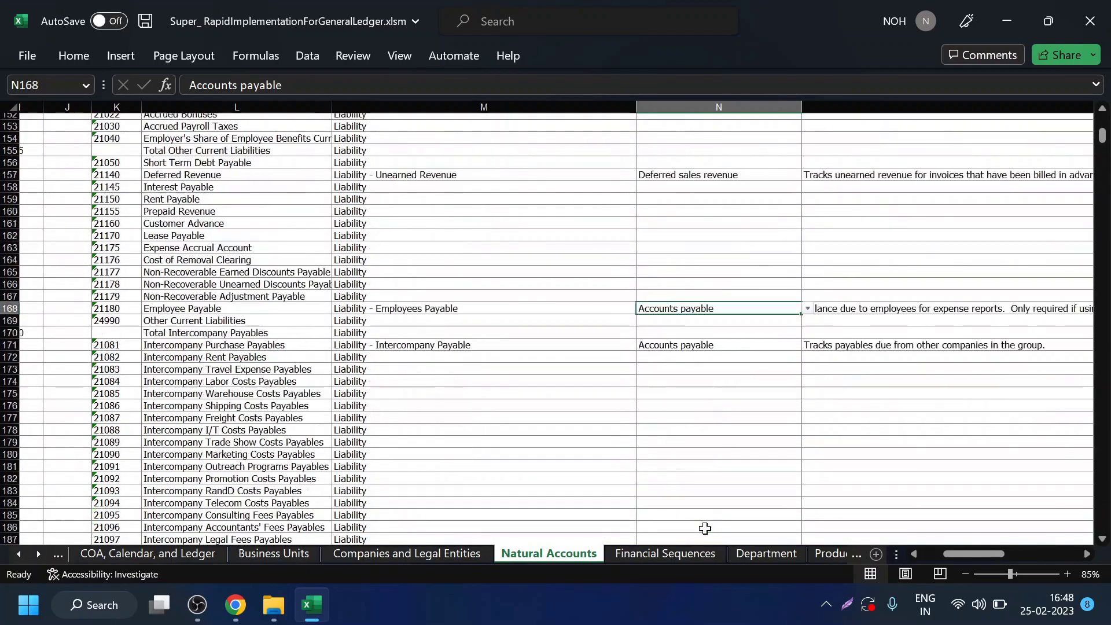
scroll(705, 528, up, 16)
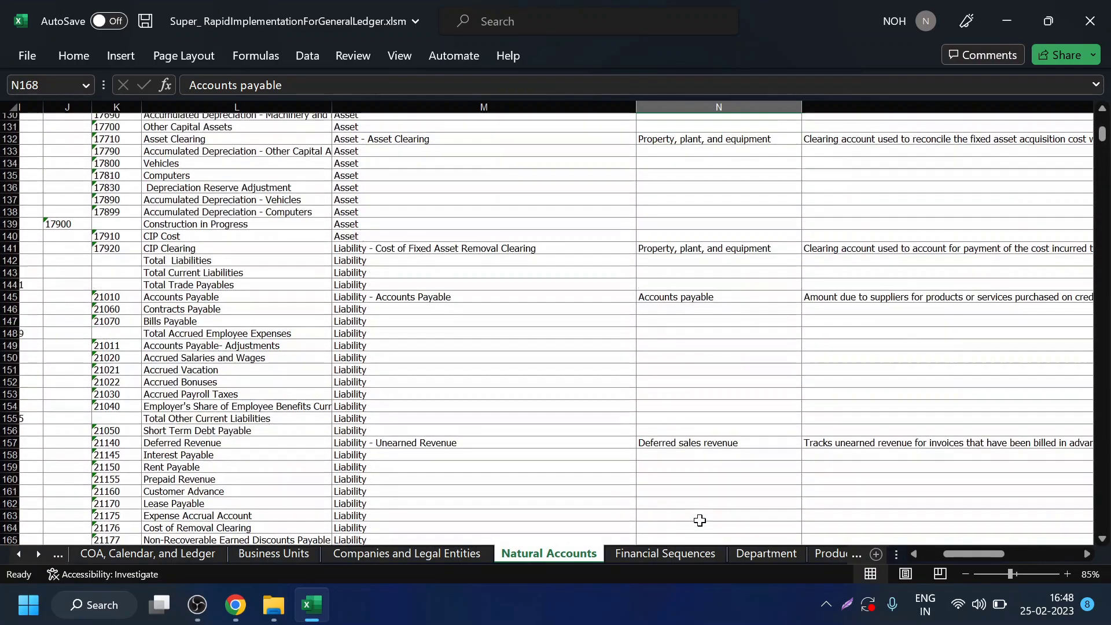
scroll(700, 520, up, 8)
scroll(699, 520, up, 20)
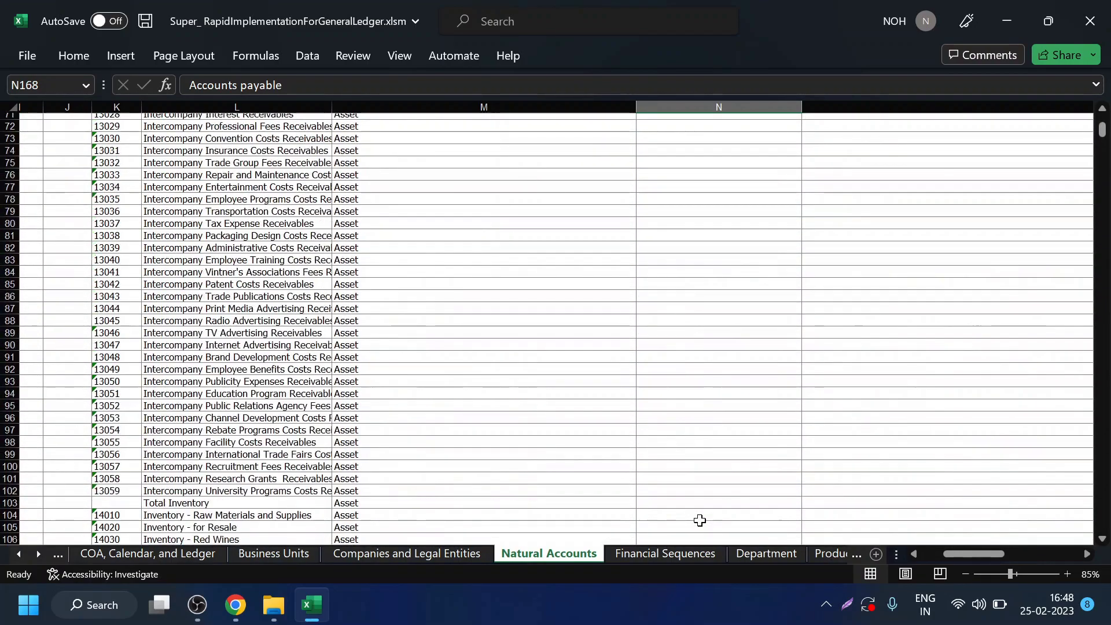
scroll(699, 520, up, 1)
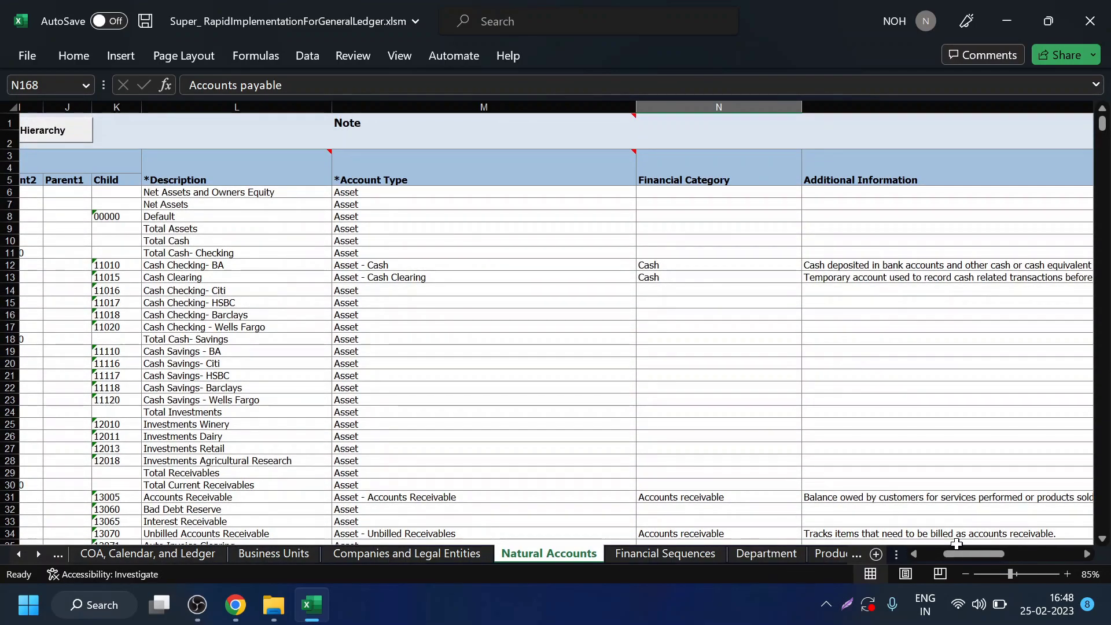
drag(971, 555, 946, 560)
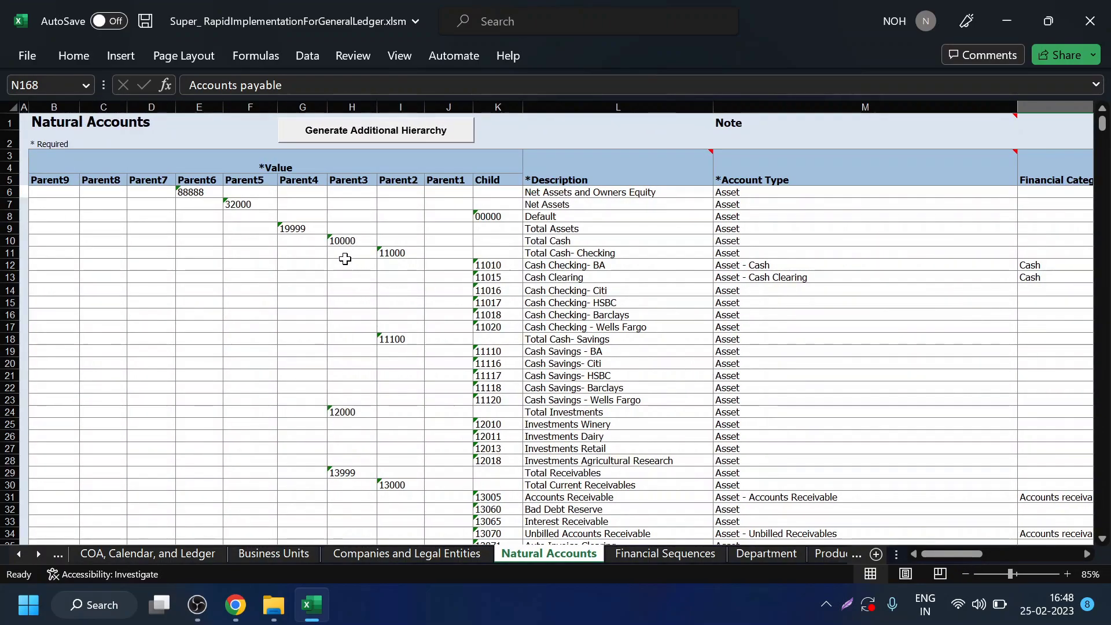
click(356, 226)
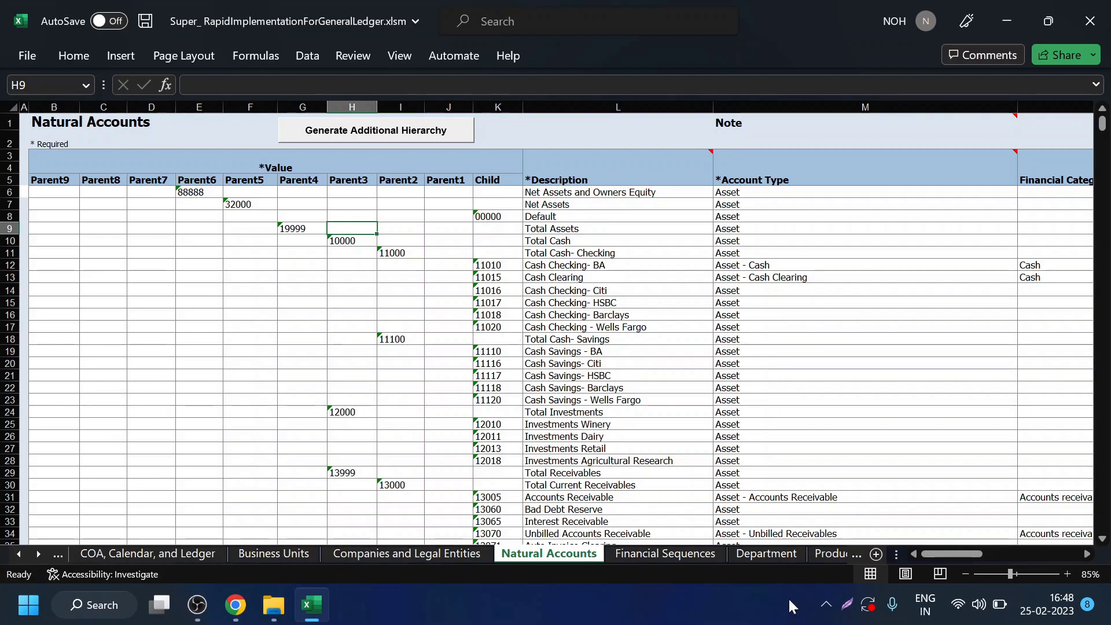
Inspect parent D99 and child values D00 to D05 with their descriptions on the Department sheet, and open the Product sheet.
click(758, 555)
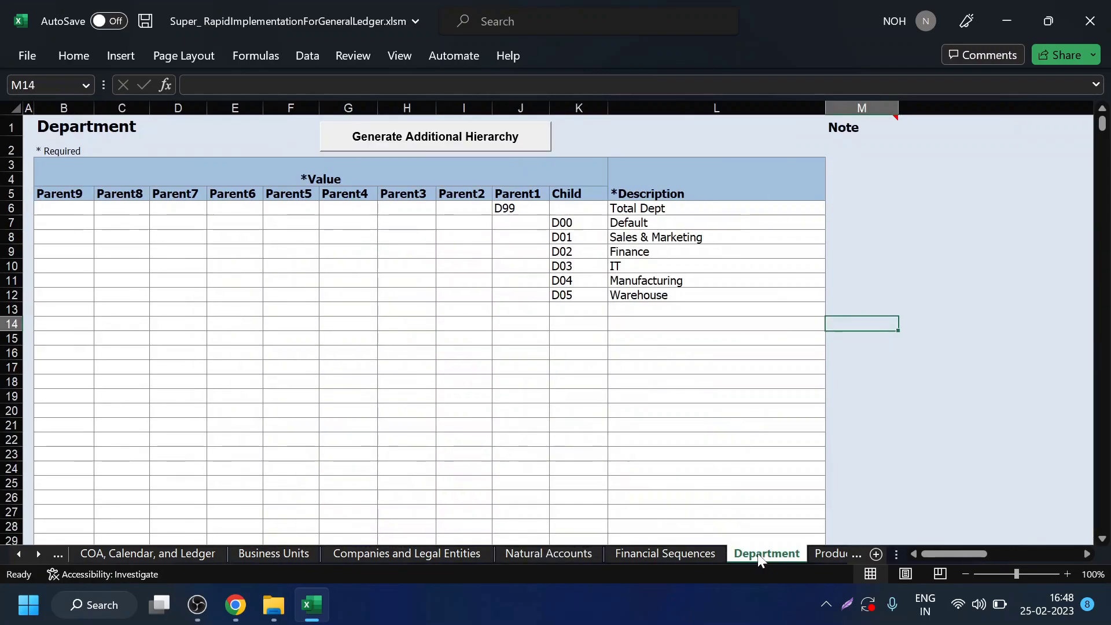
click(643, 238)
click(645, 253)
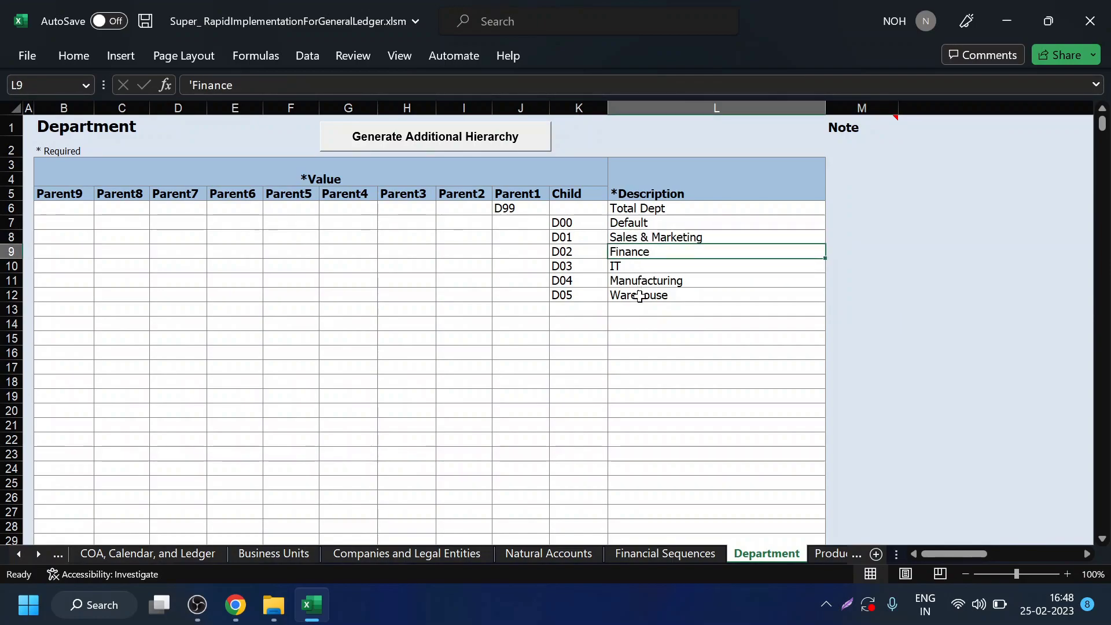
drag(573, 234, 573, 278)
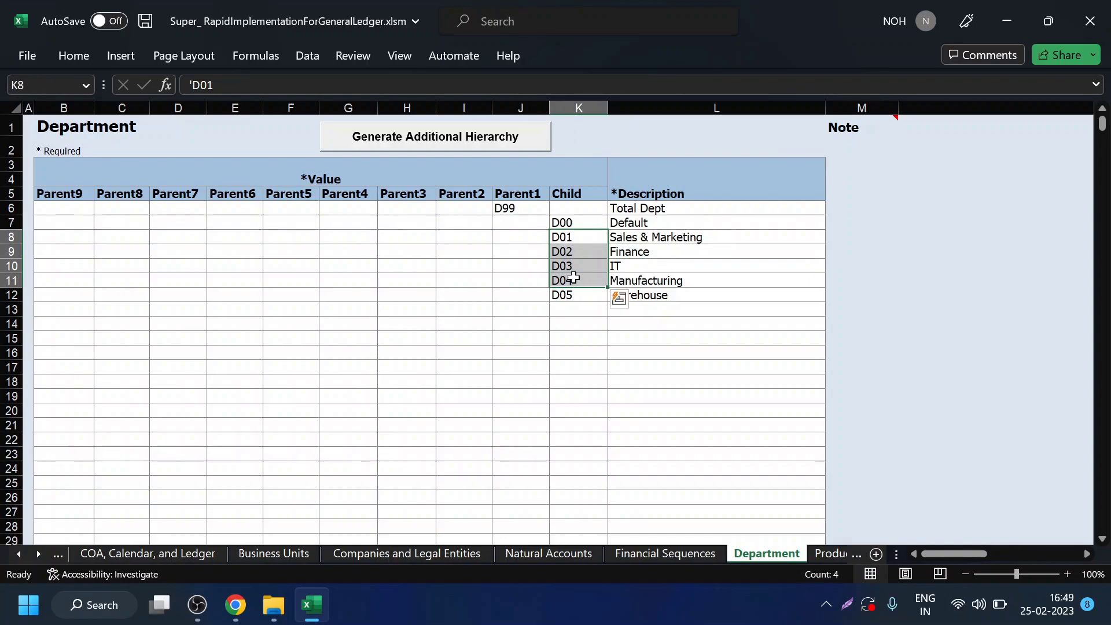
click(524, 208)
drag(583, 214, 653, 309)
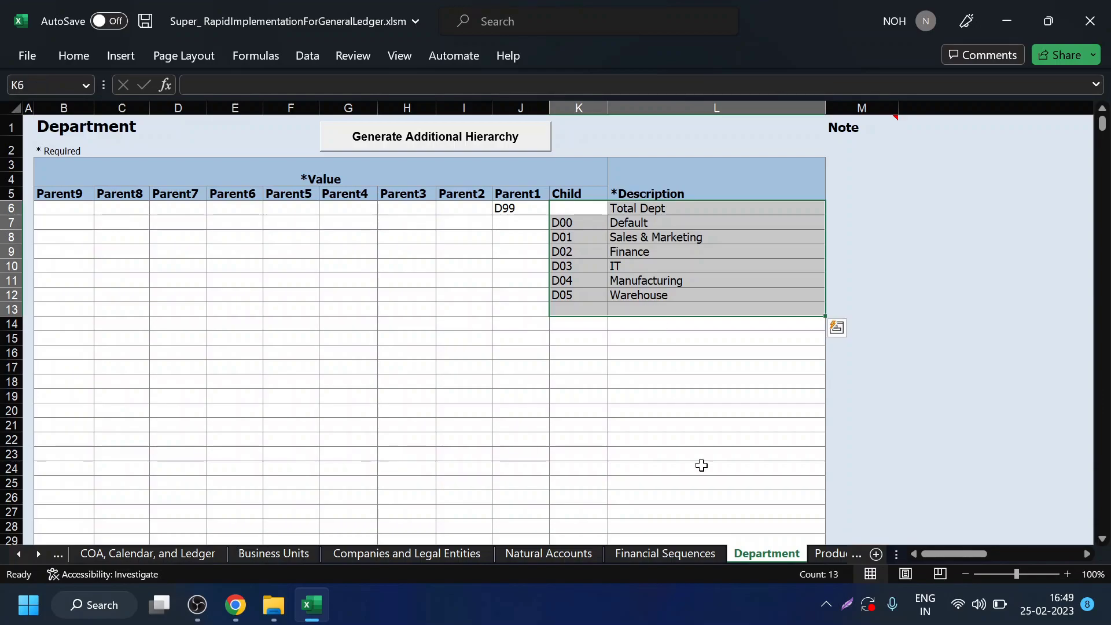
click(831, 553)
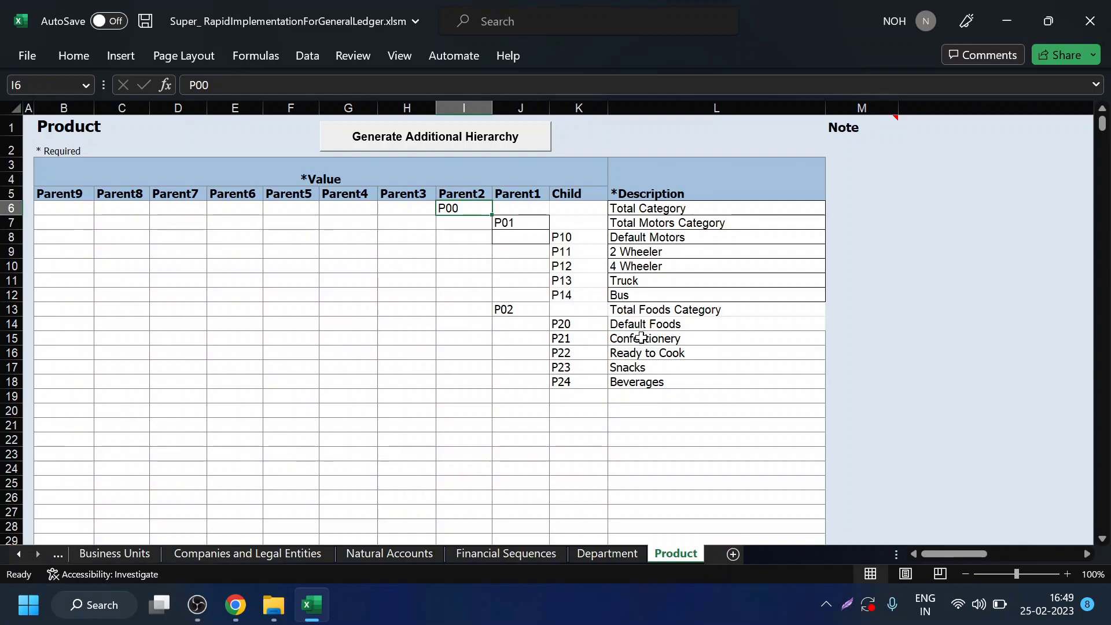
Examine the descriptions of the child products under the Motors and Foods categories on the Product sheet.
drag(640, 324, 637, 379)
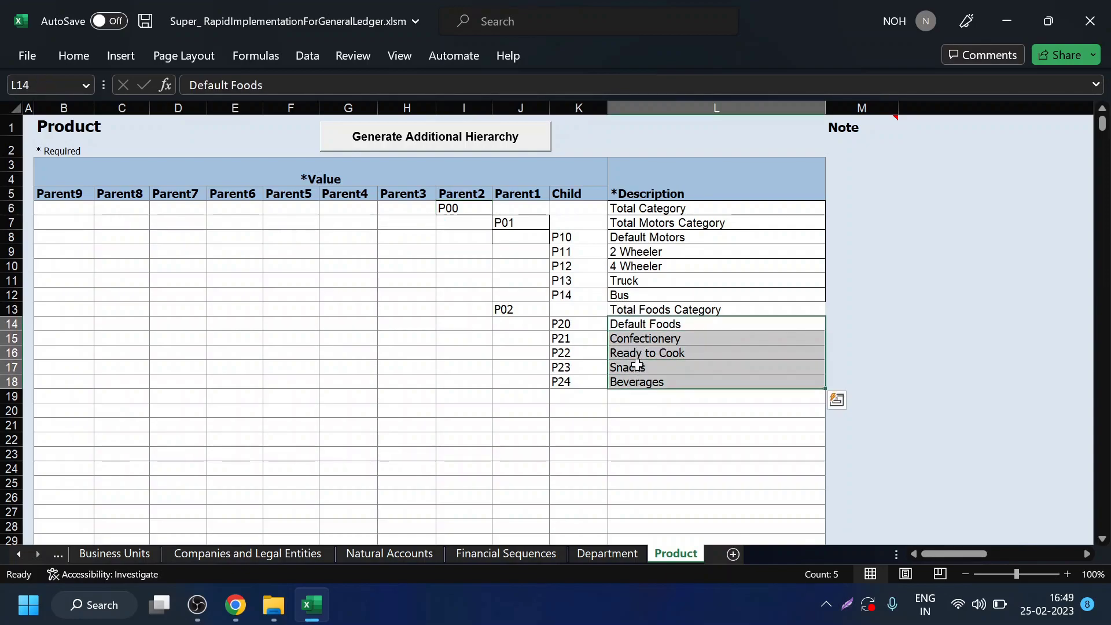
drag(623, 237, 626, 281)
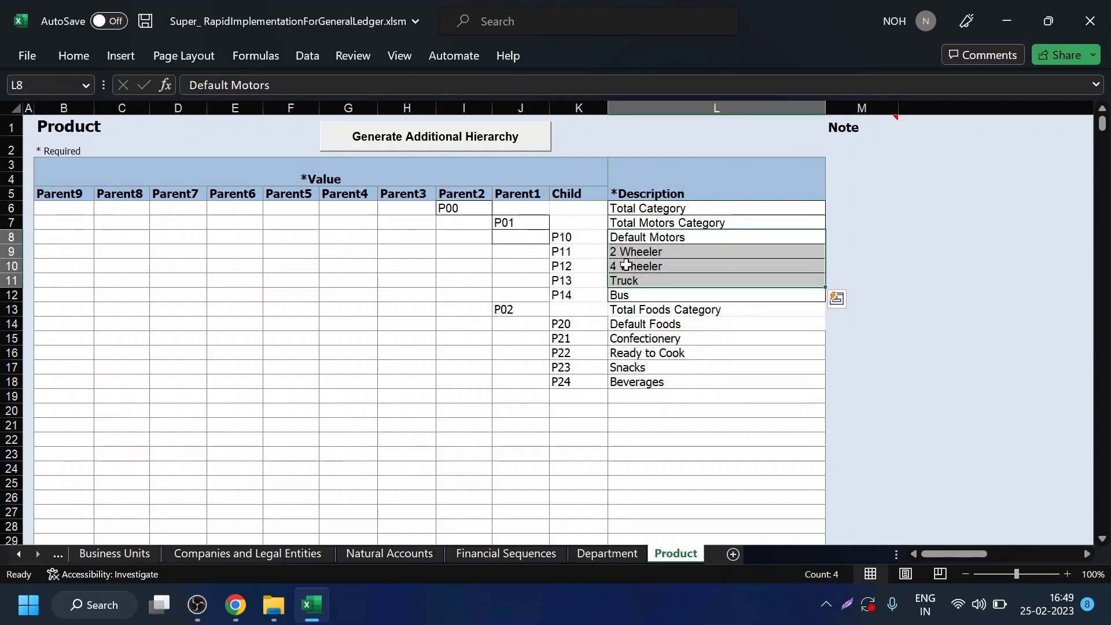
click(623, 254)
click(623, 268)
click(624, 281)
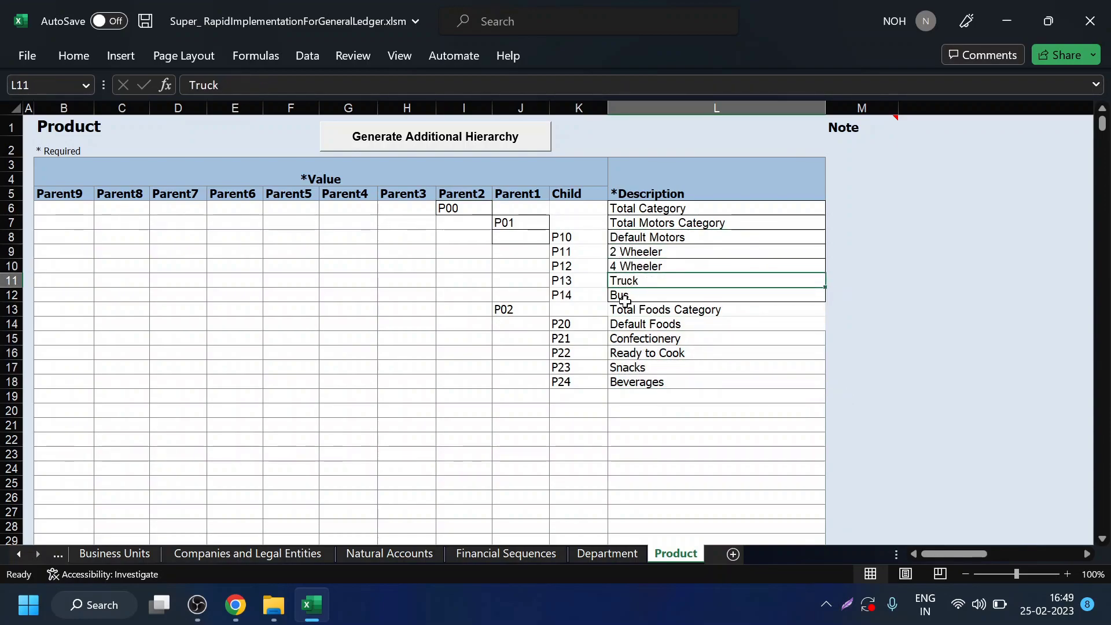
click(625, 297)
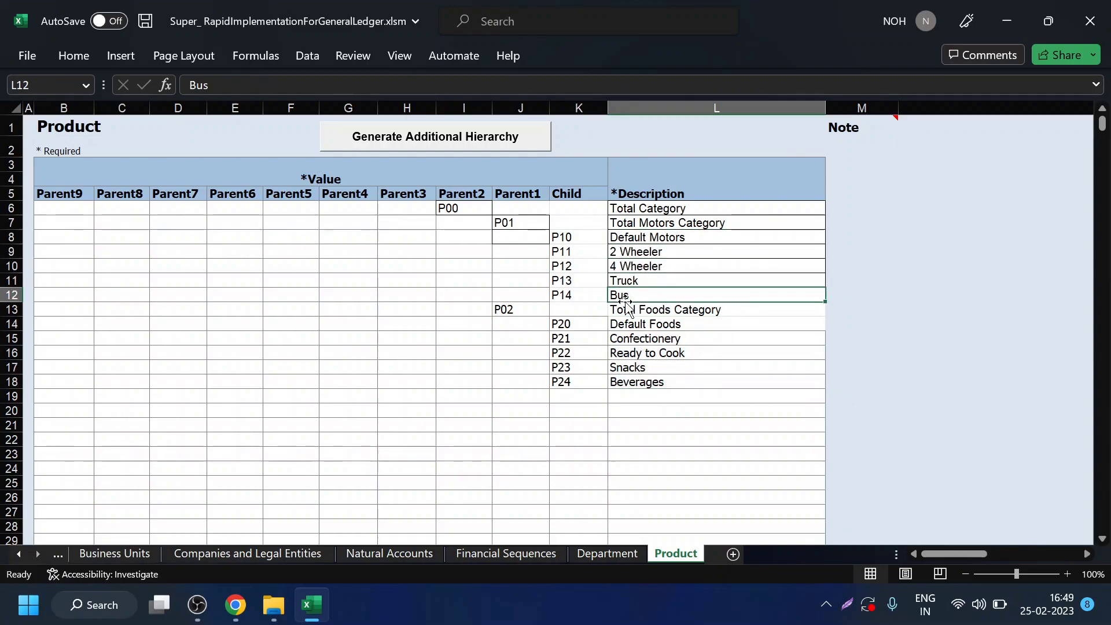
click(641, 339)
click(641, 353)
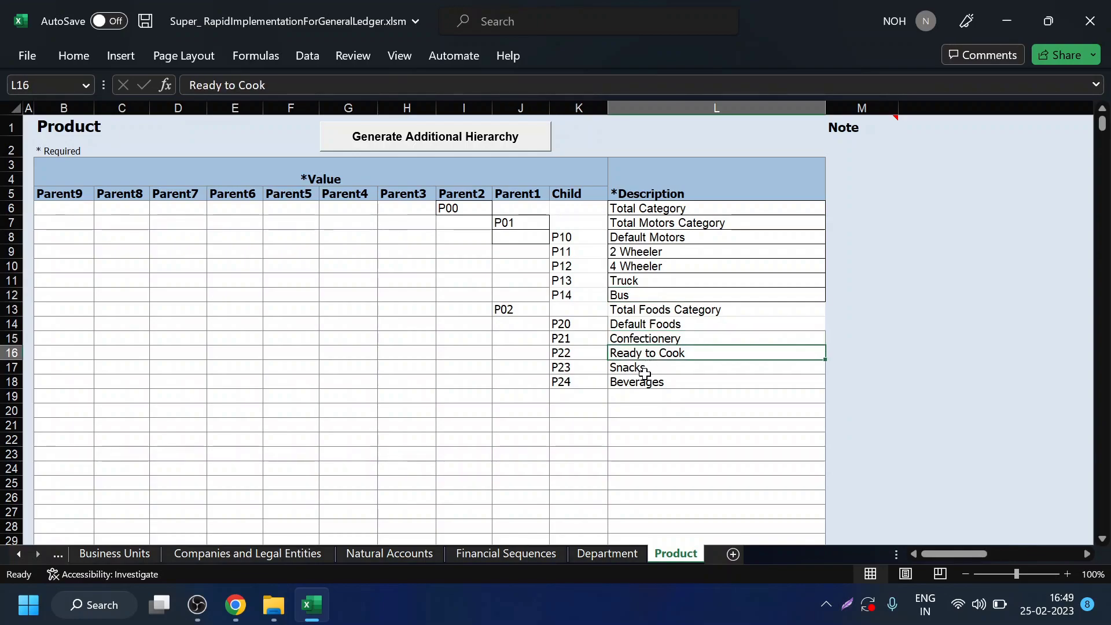
click(642, 367)
click(642, 383)
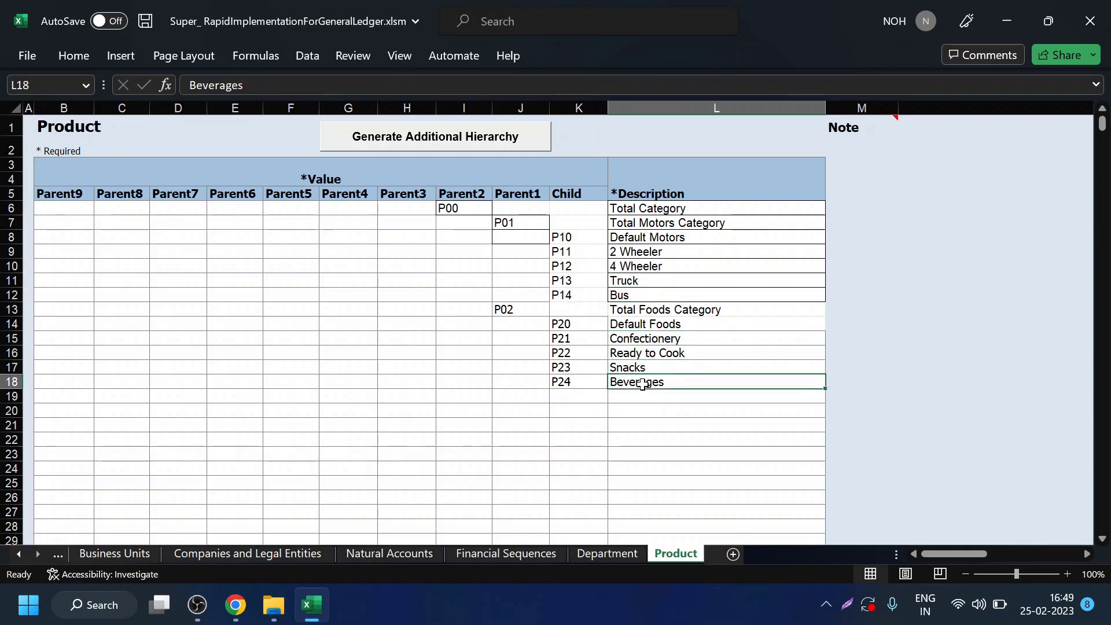
Inspect parent P01 together with its child values P10 to P14 and their descriptions.
click(526, 222)
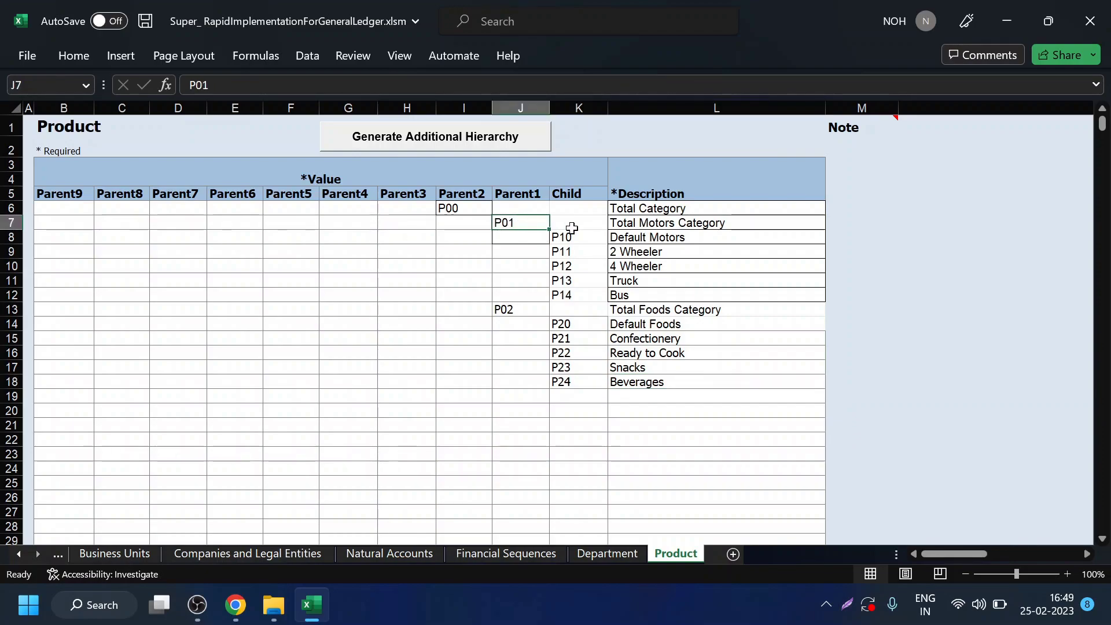
drag(571, 240, 632, 293)
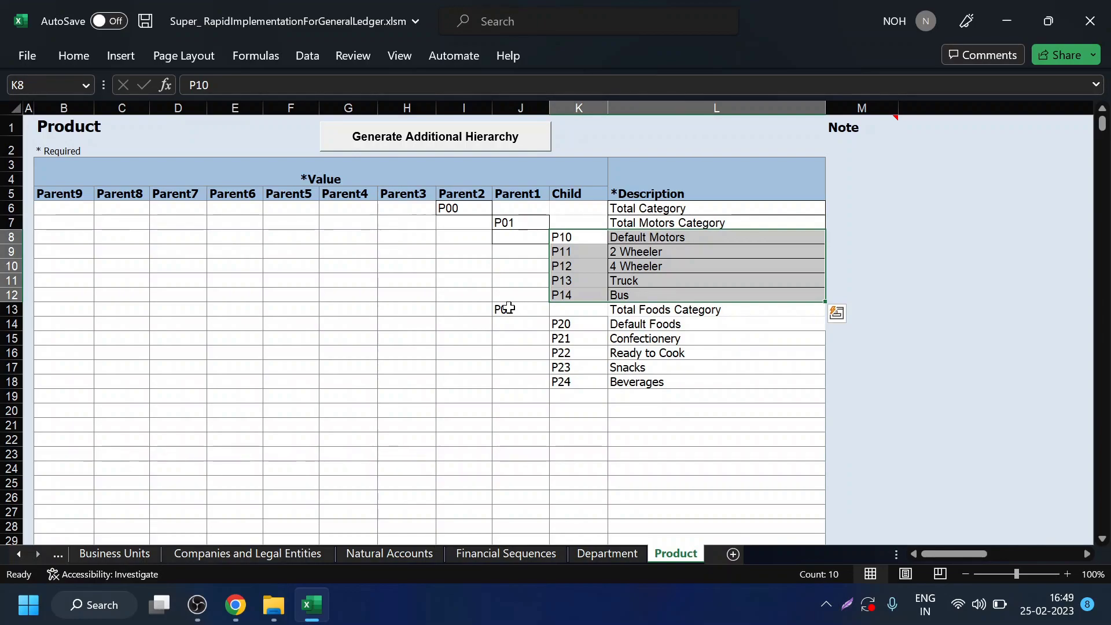
key(Escape)
Check the initial value and the available restart options for Payables Invoices on the Financial Sequences sheet.
click(543, 552)
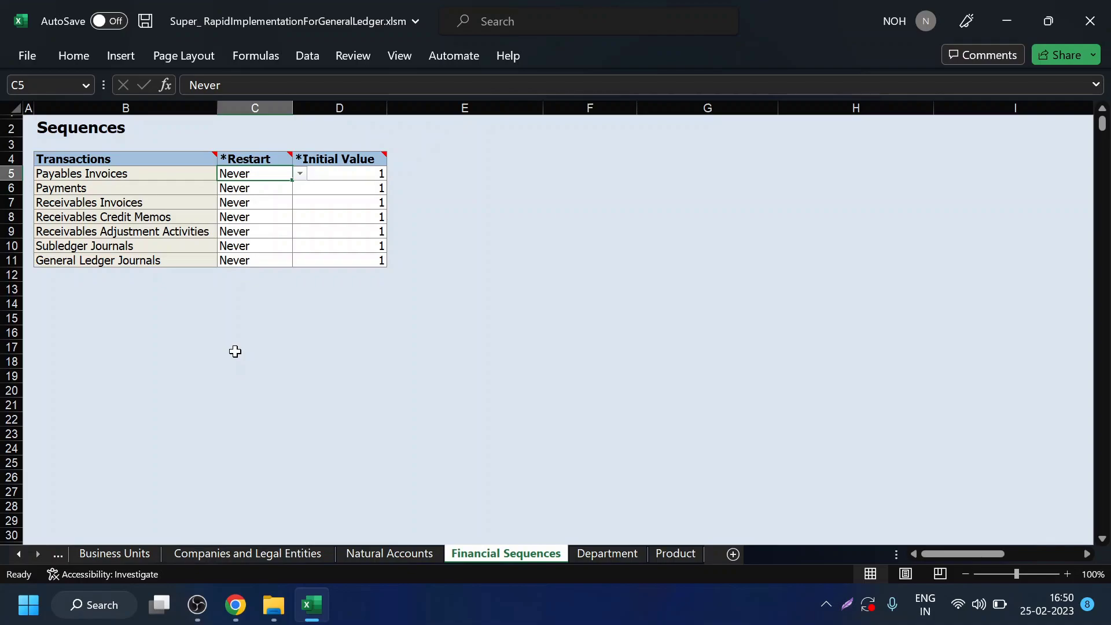
click(346, 174)
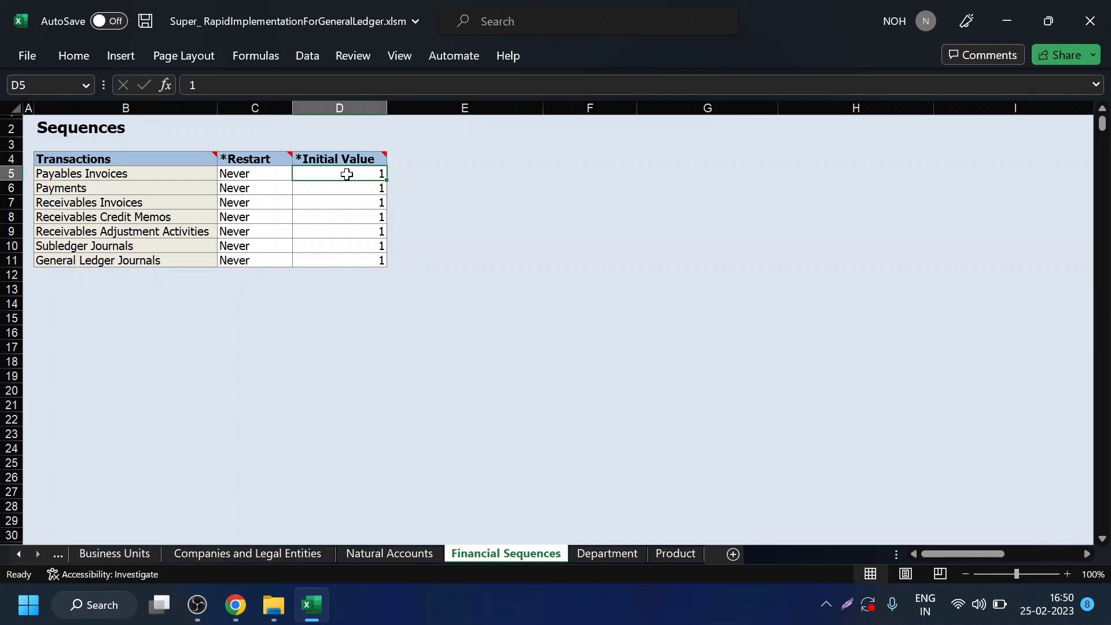
click(262, 174)
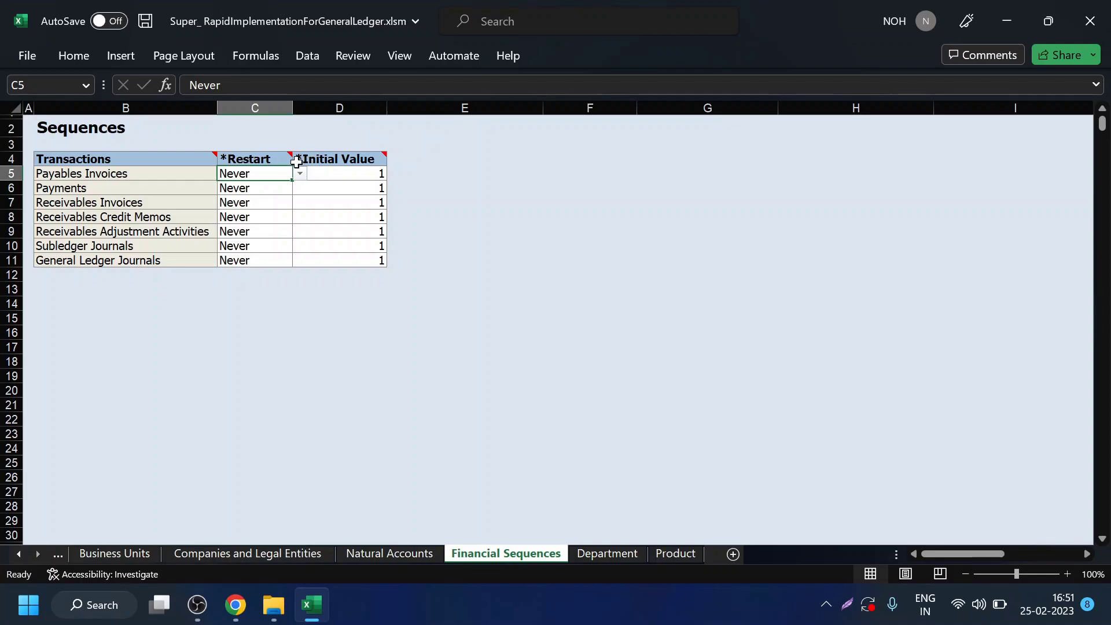
click(299, 173)
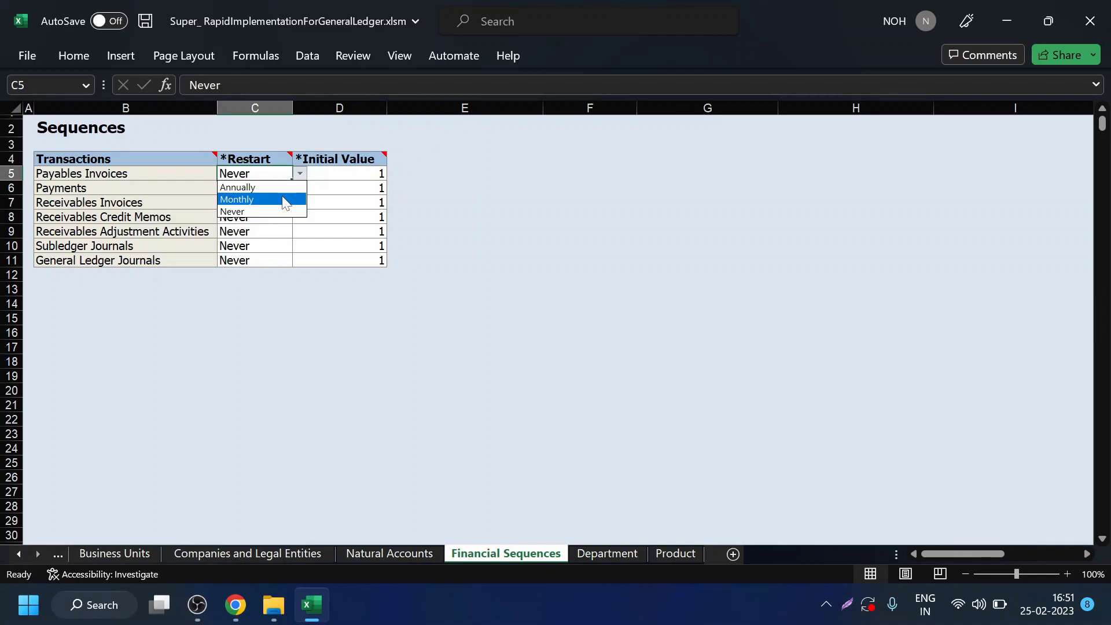
Validate the workbook from the COA, Calendar, and Ledger sheet and try to preview the sample reports.
click(96, 561)
click(59, 551)
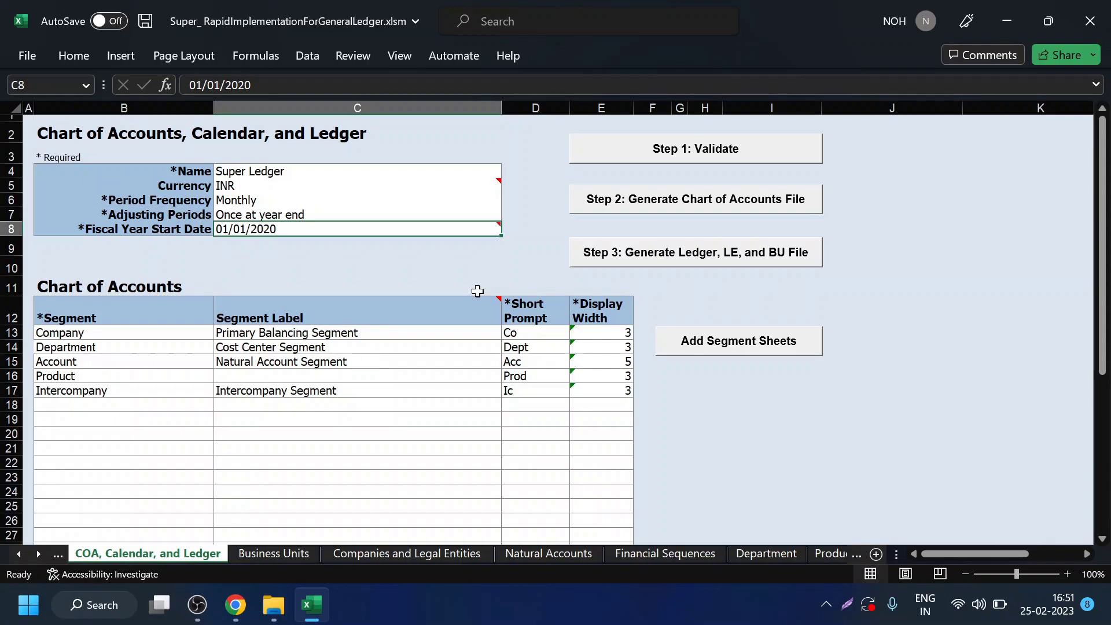
click(662, 161)
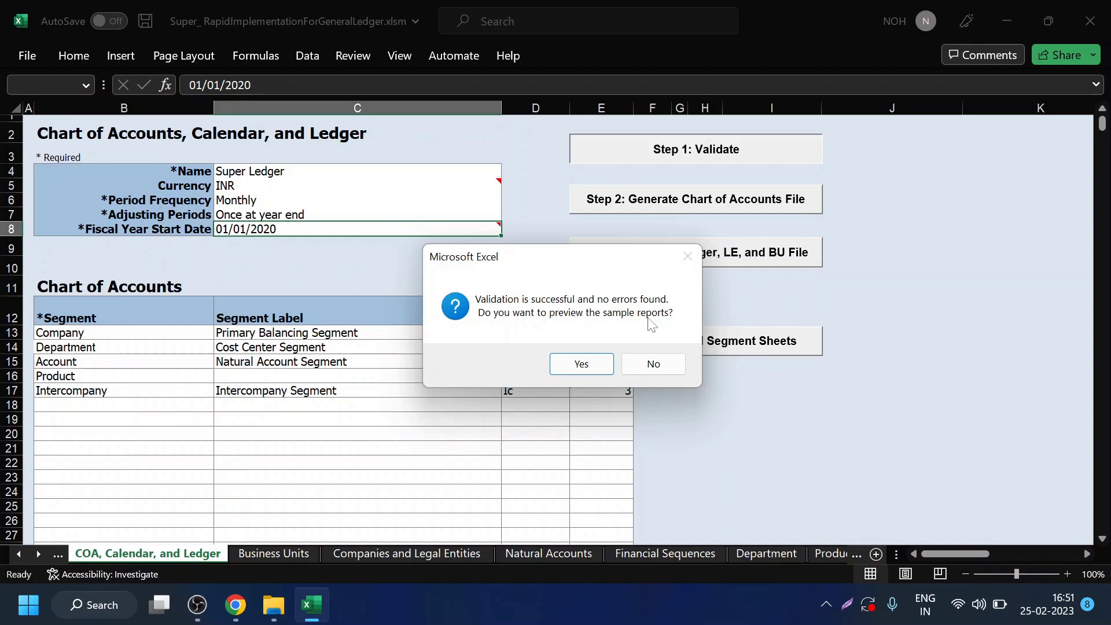
click(591, 364)
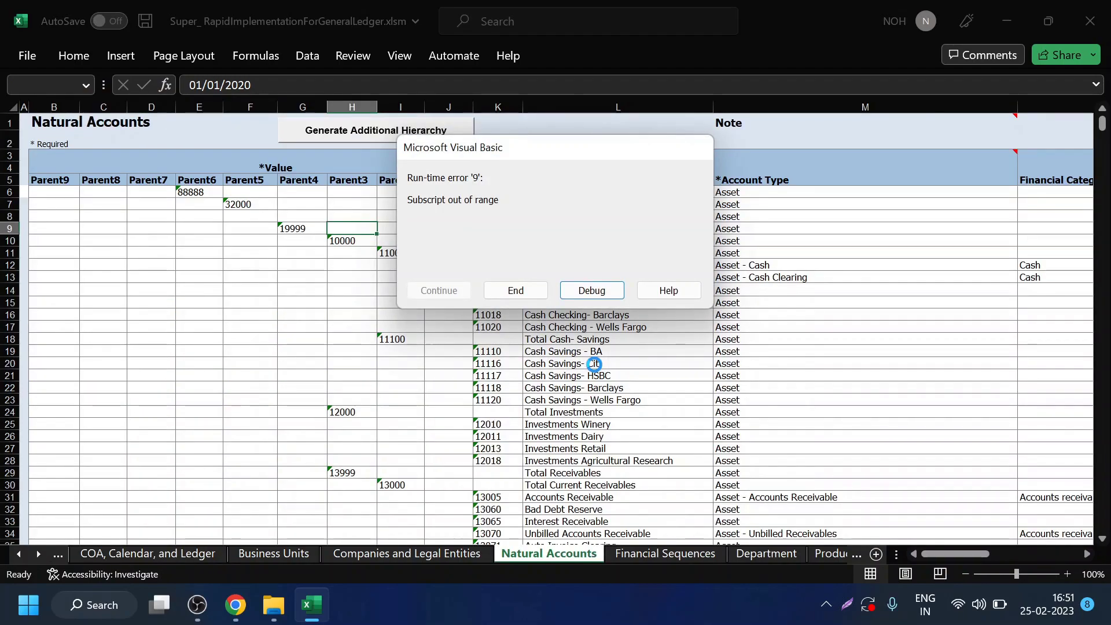
click(503, 290)
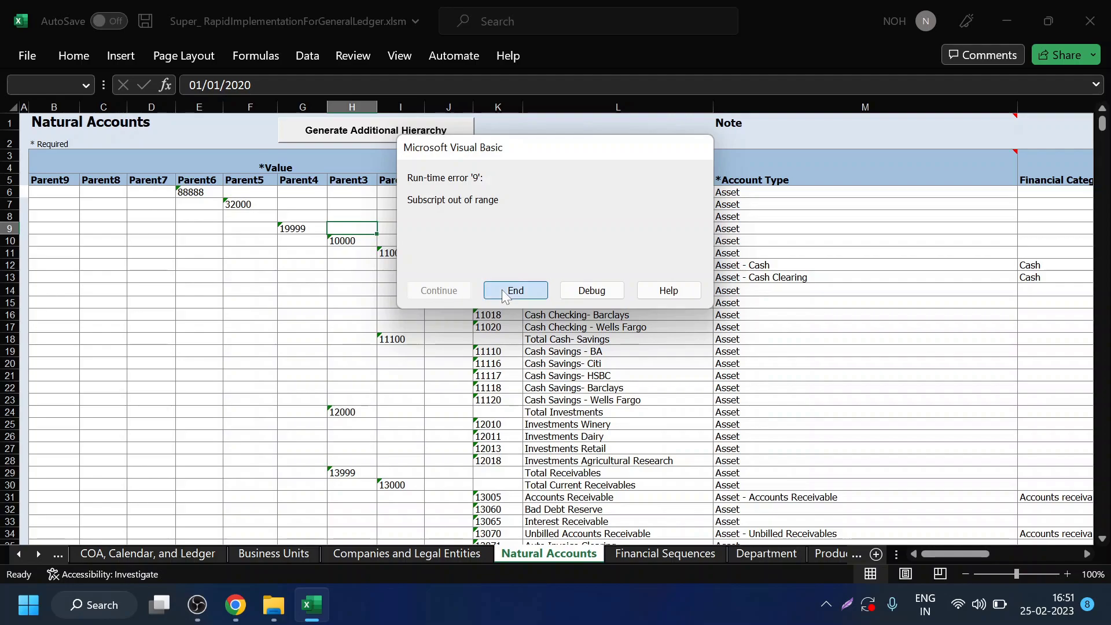
Generate the chart of accounts file and save it as ChartOfAccounts.zip in a new Desktop folder named Super_Demo.
click(833, 554)
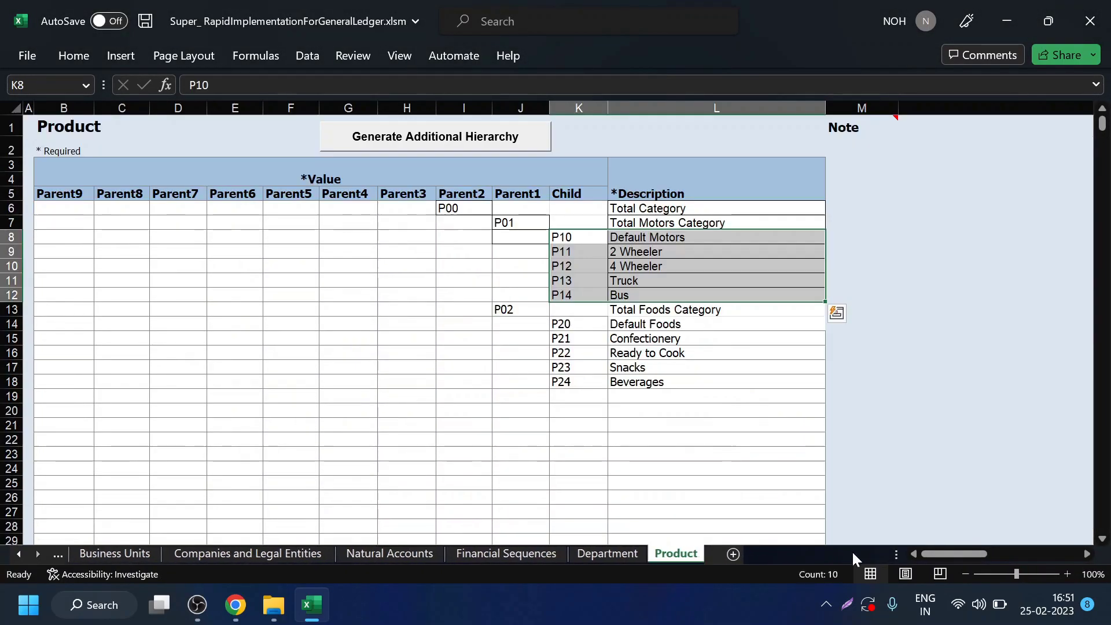
click(53, 554)
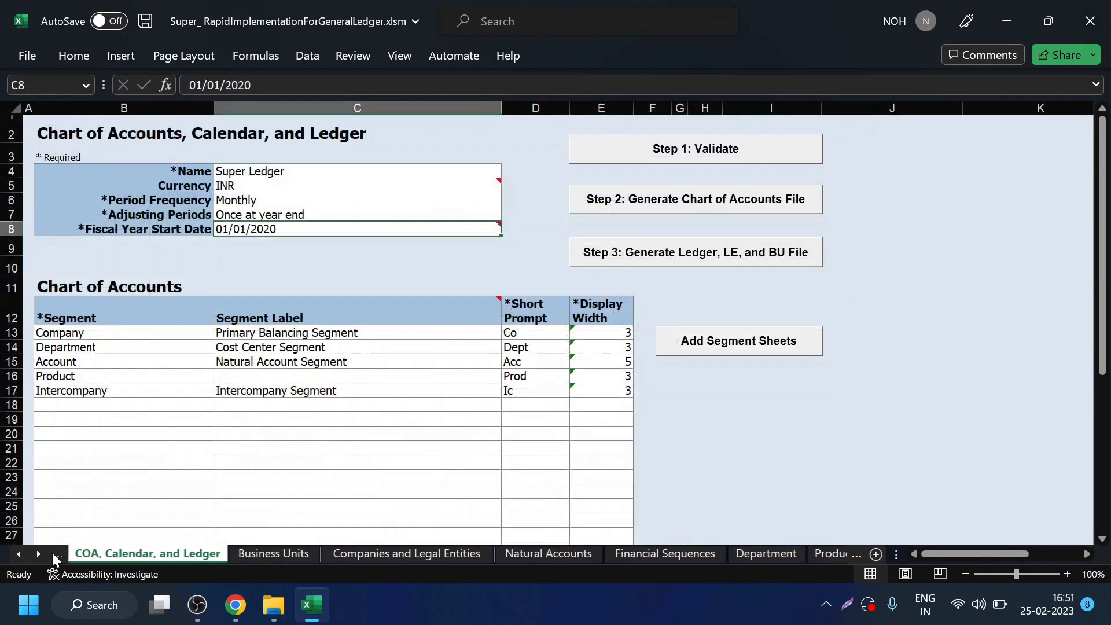
click(661, 209)
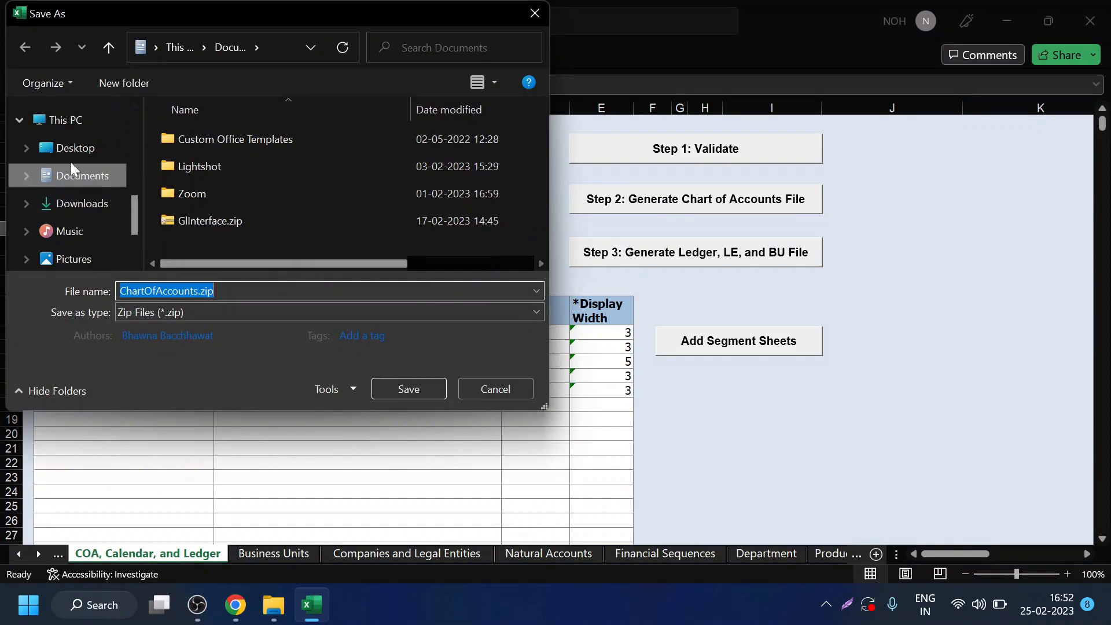
click(69, 150)
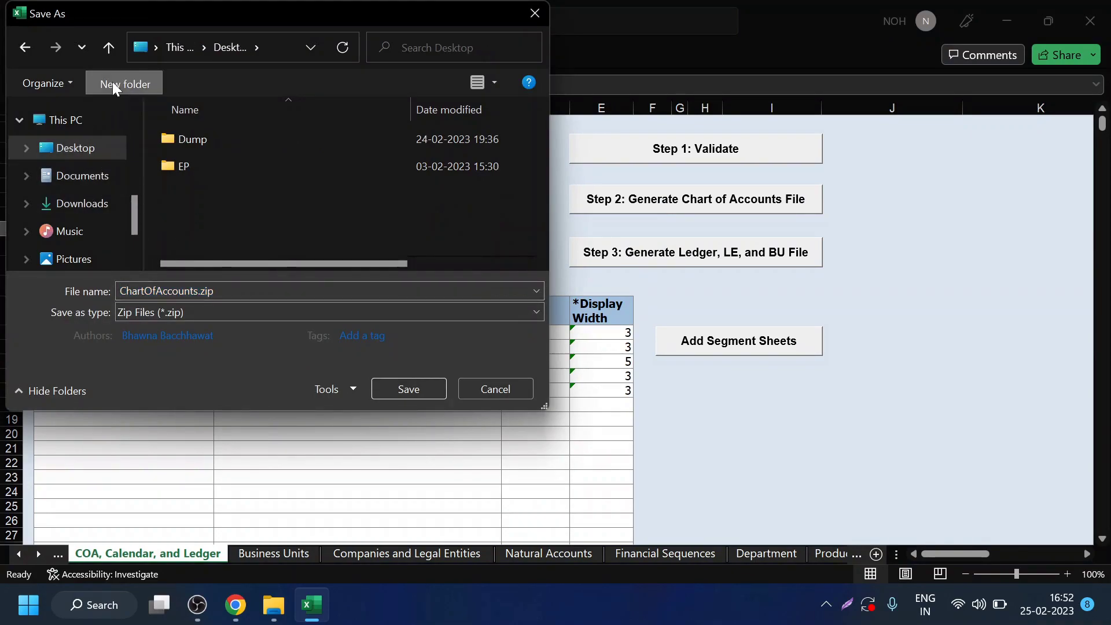
click(113, 84)
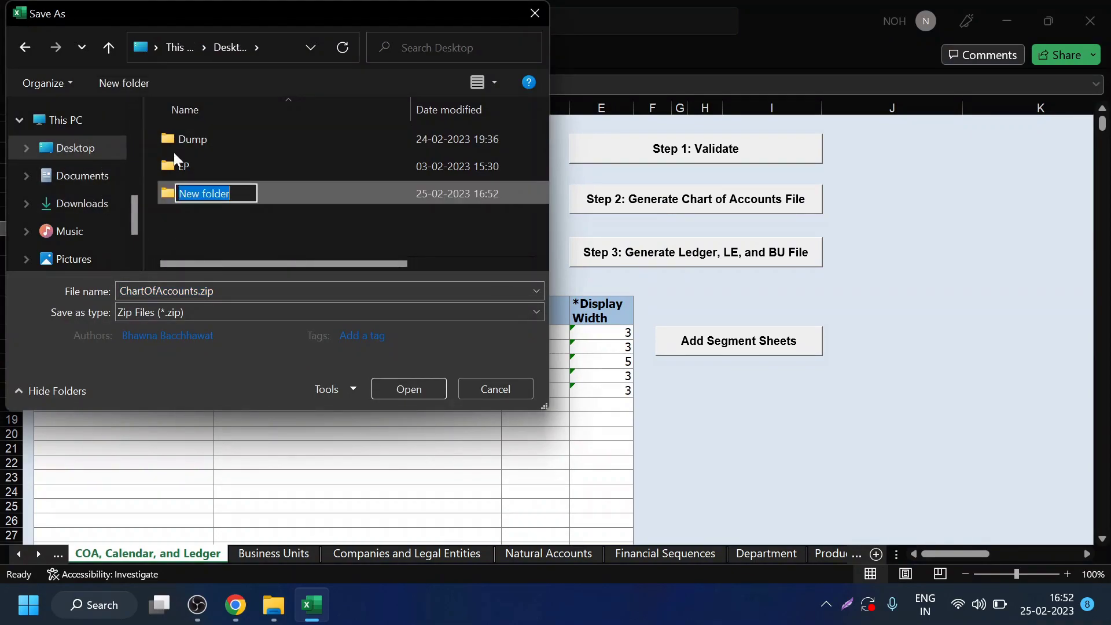
text(Super_D)
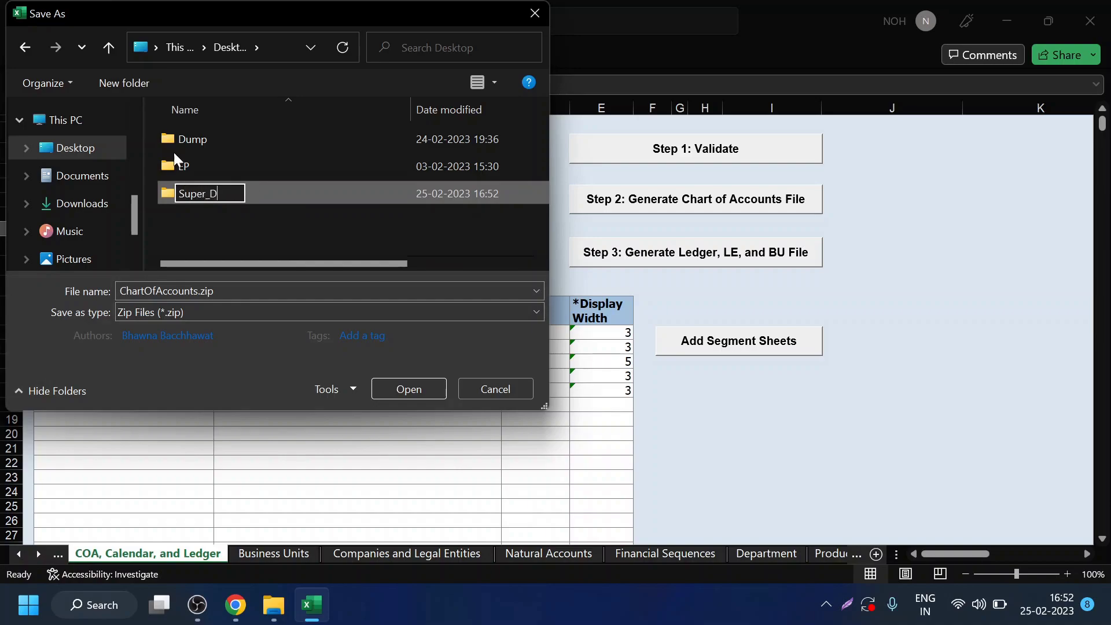
text(emo)
key(Return)
key(Return)
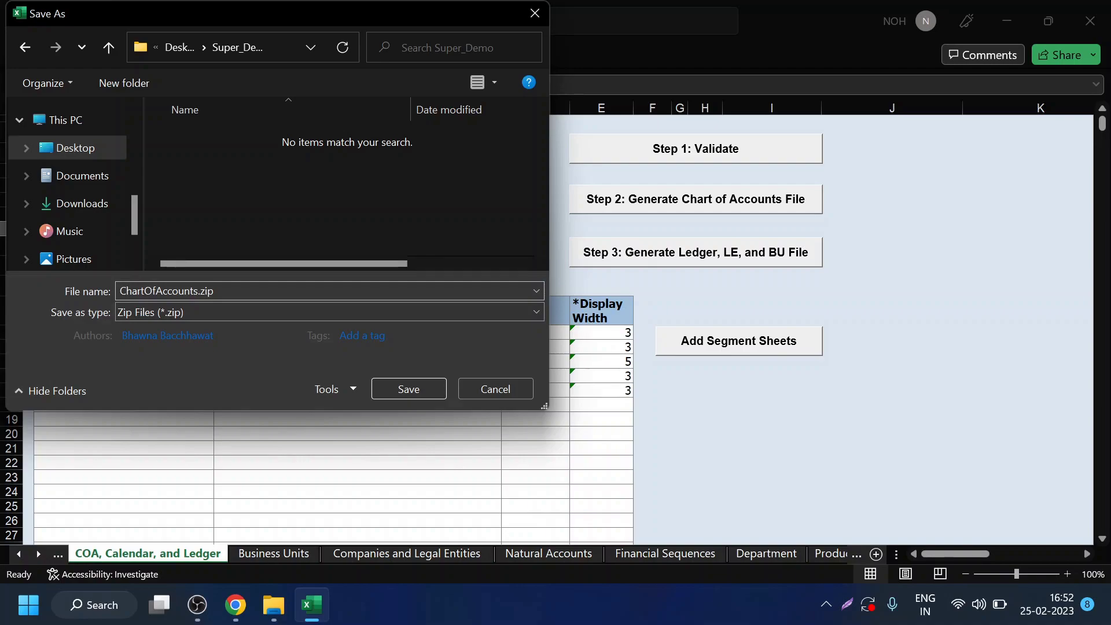
click(398, 389)
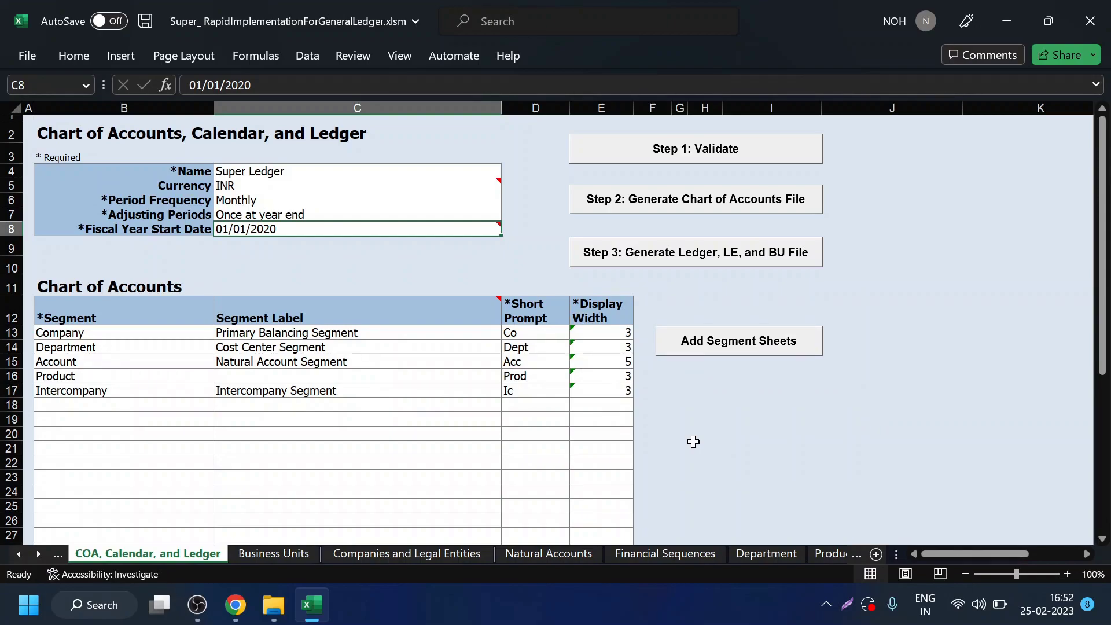
Generate the ledger, legal entity and business unit file and save it as FinancialsCommonEntities.zip in the Super_Demo folder.
click(699, 252)
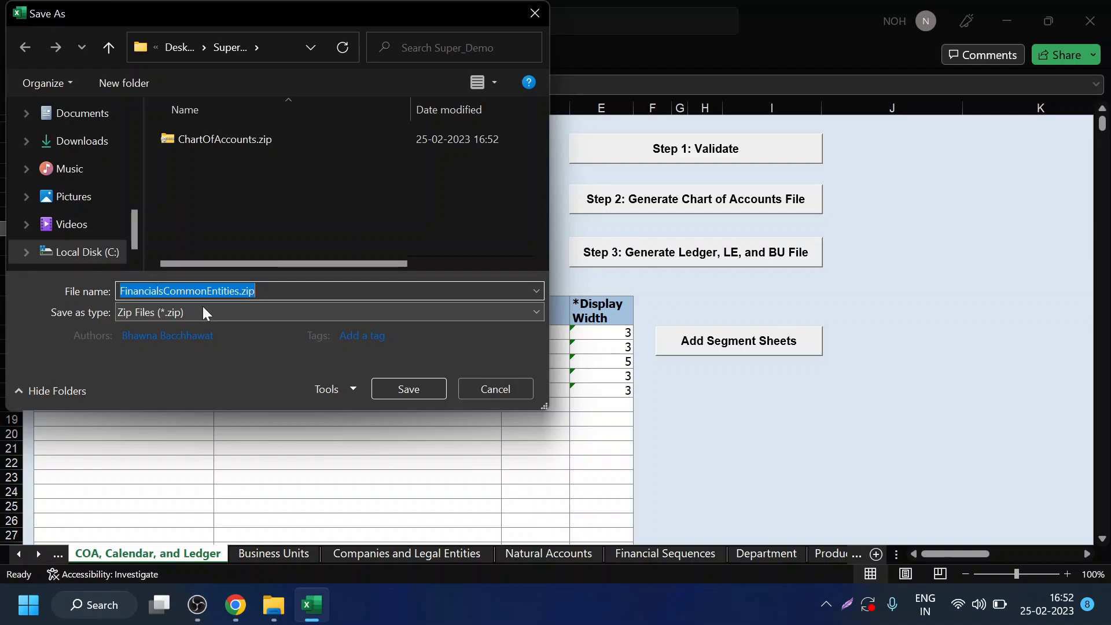
click(416, 397)
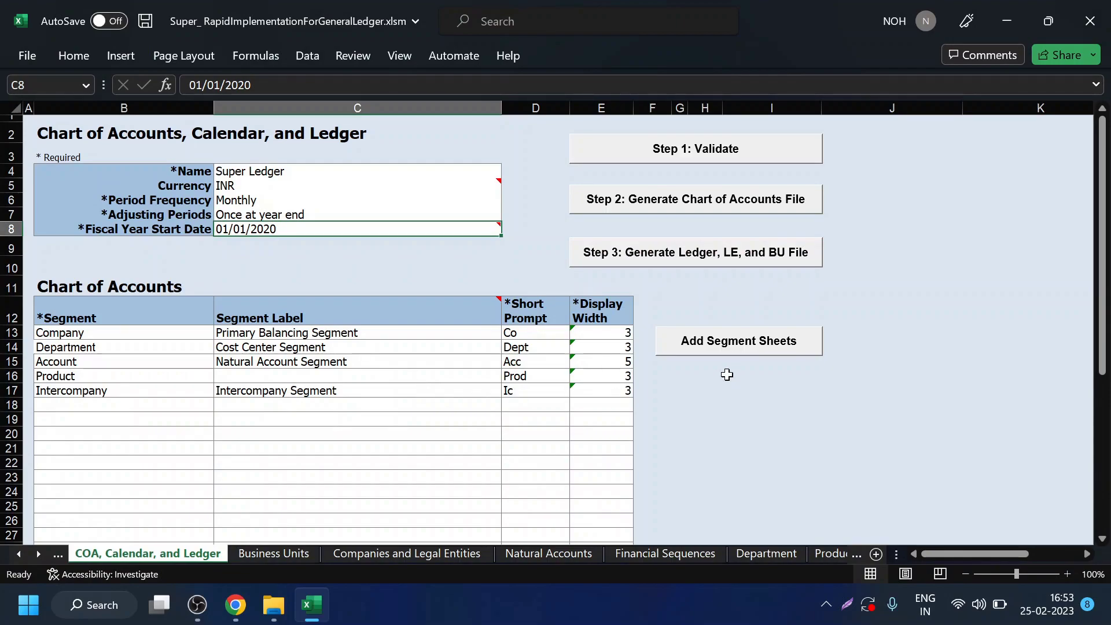
Add a chart of accounts segment New_Segment below Intercompany with short prompt Ns and display width 4.
click(74, 402)
text(New_S)
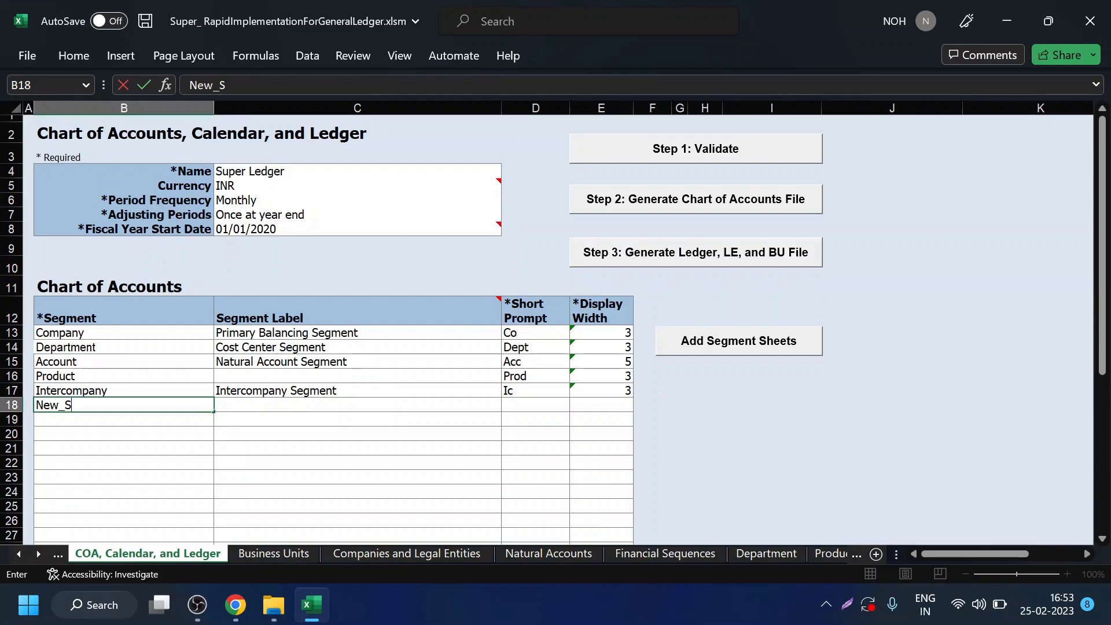
text(egment)
click(520, 401)
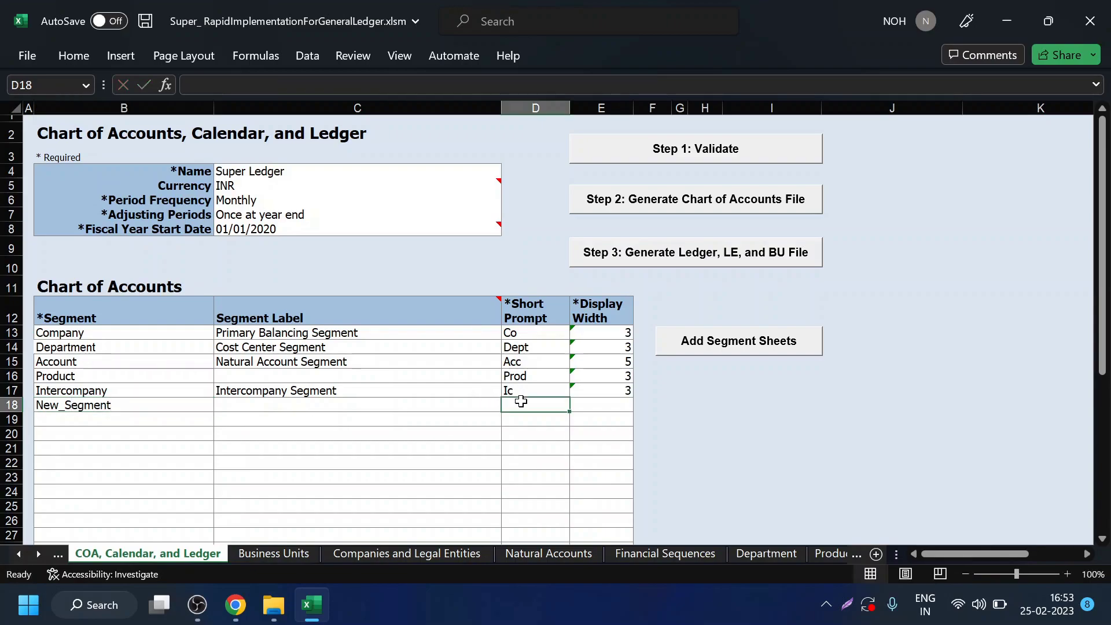
text(Ns)
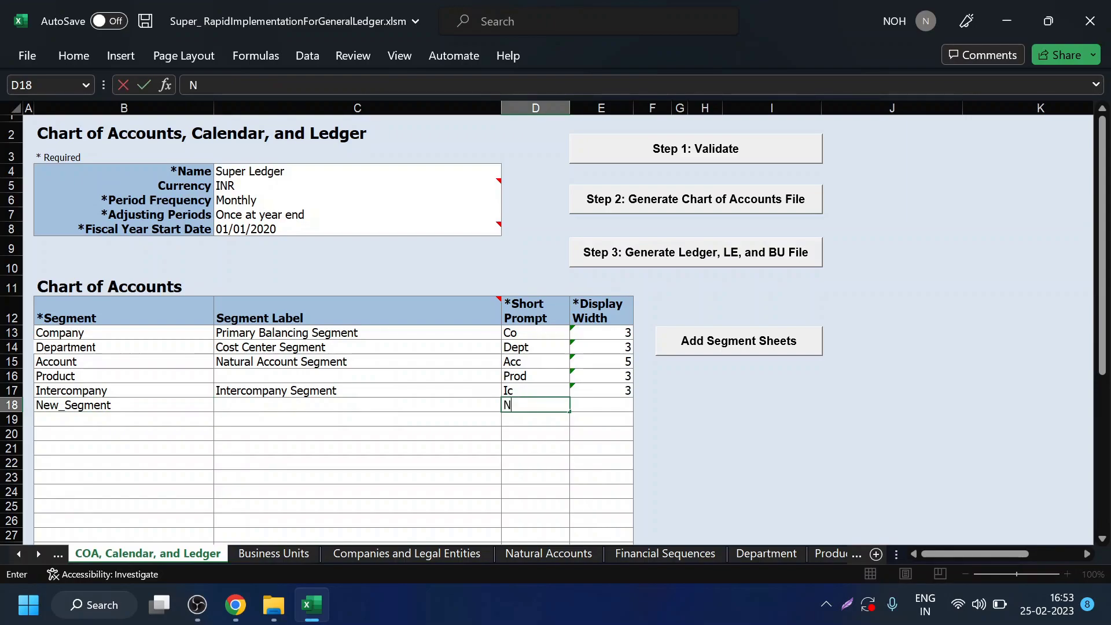
key(Tab)
text(4)
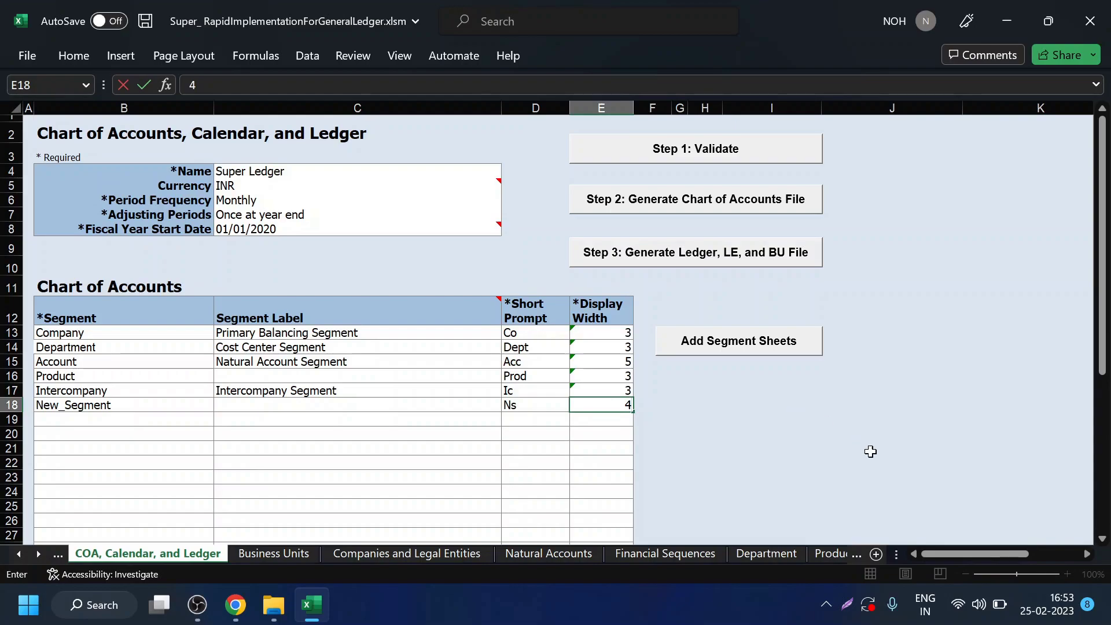
click(828, 443)
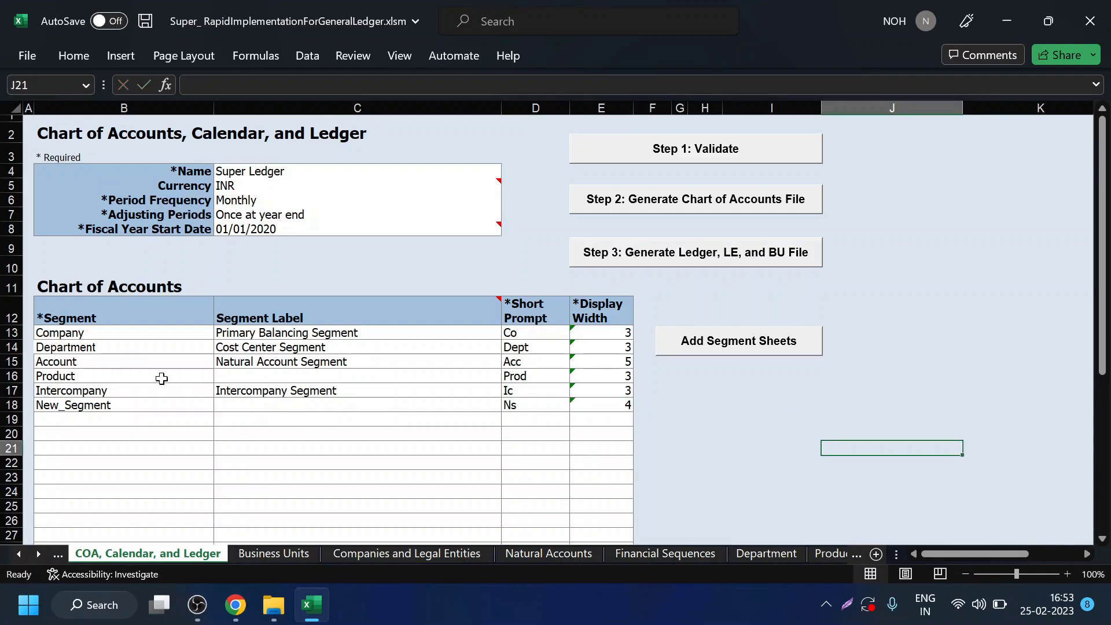
Generate the sheet for the added segment and inspect the value and description columns on New_Segment.
click(754, 344)
click(822, 553)
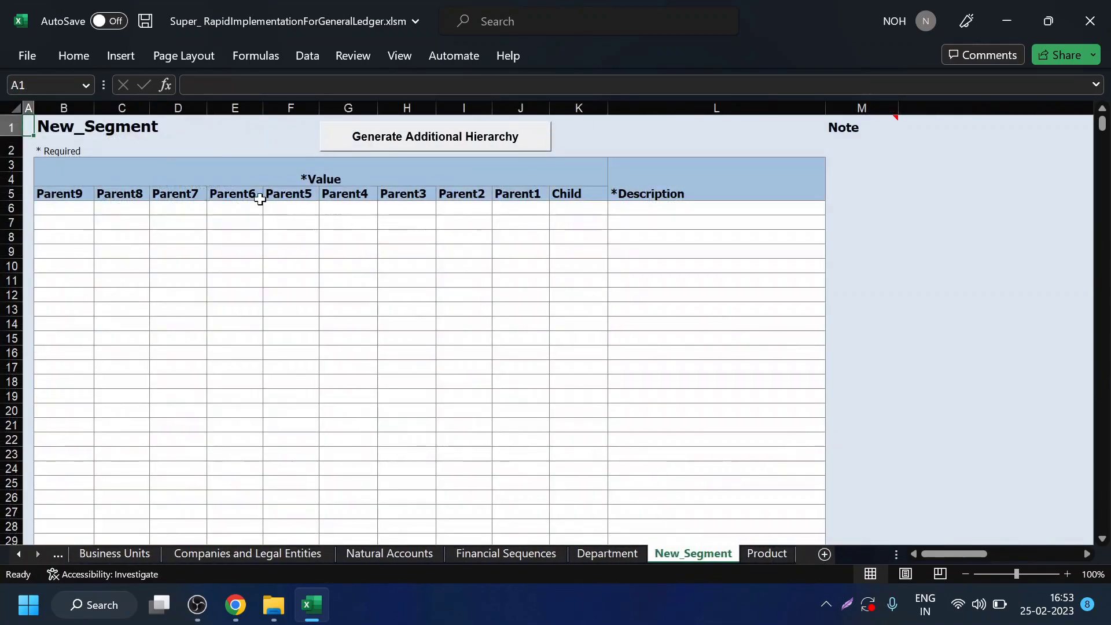
drag(225, 205, 719, 439)
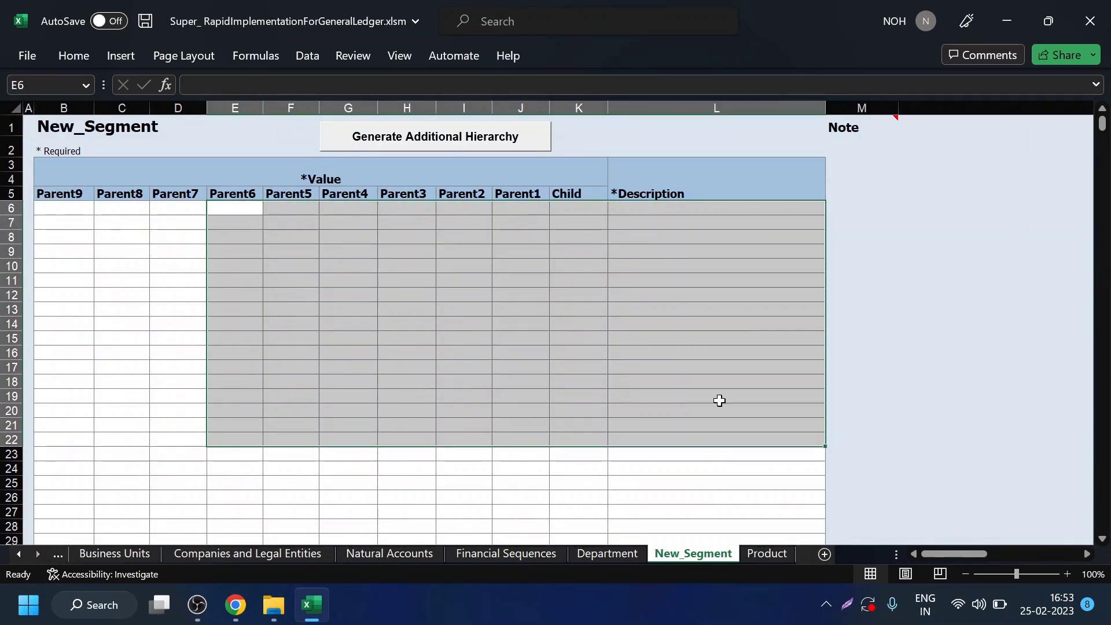
click(671, 264)
click(572, 225)
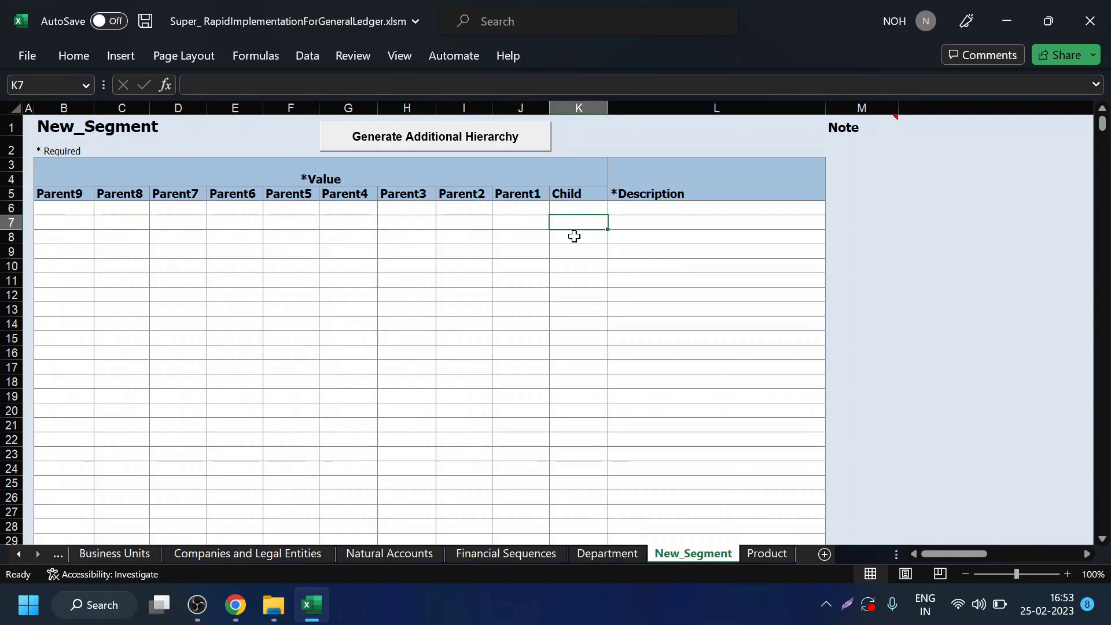